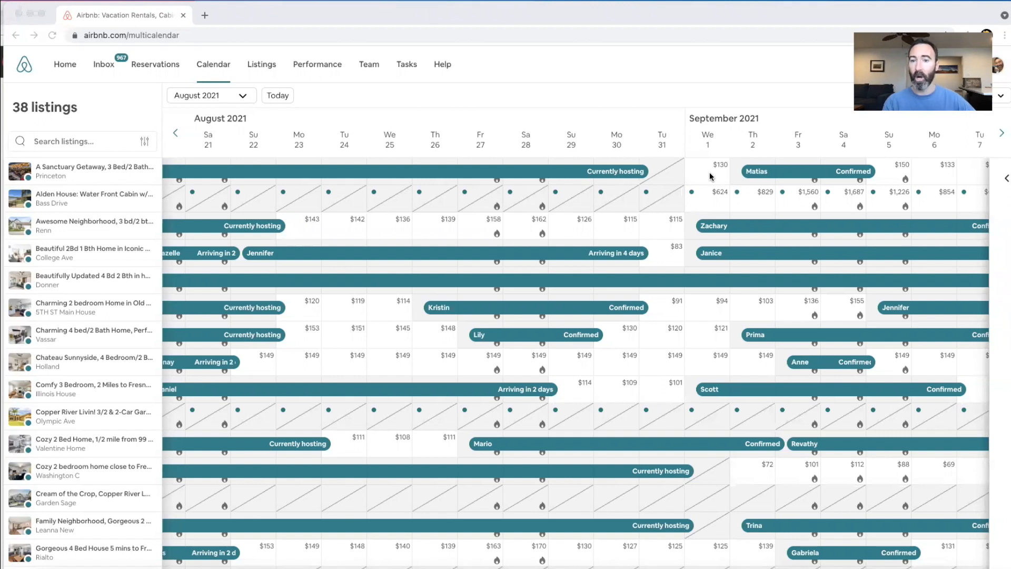
- Open the September 1 pricing details for the Princeton listing, view its rule-set options, and close the details
click(707, 175)
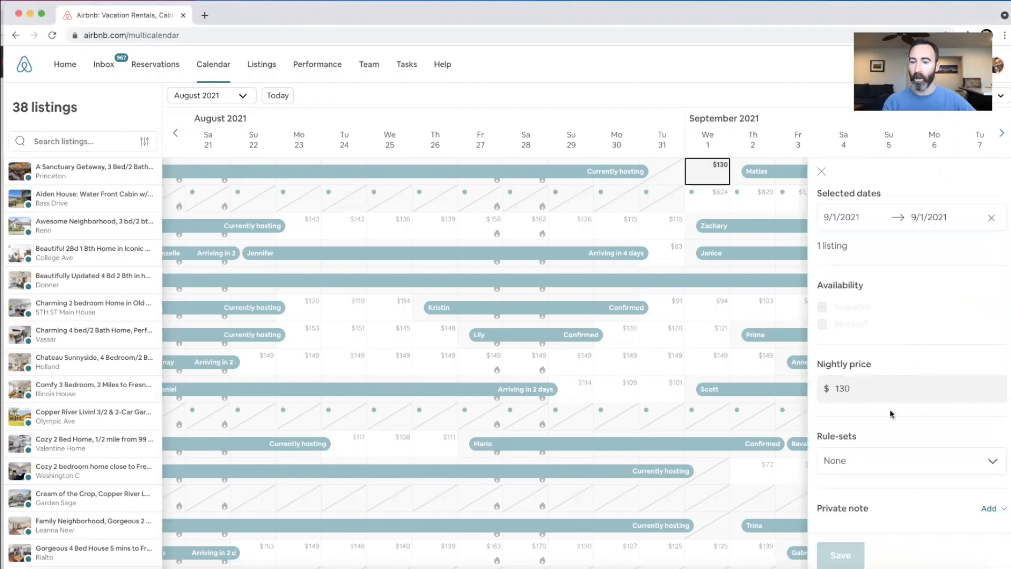
click(908, 459)
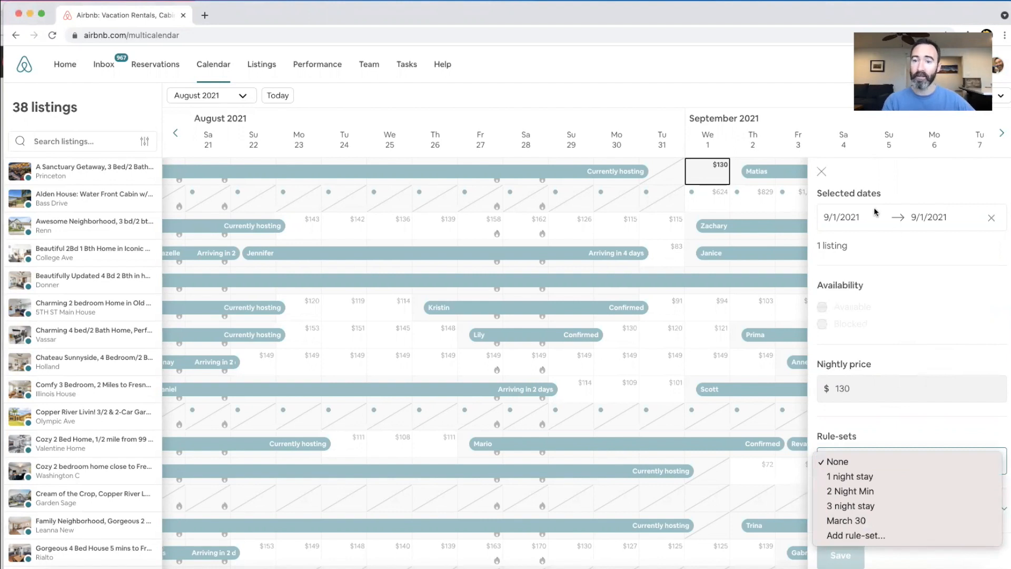
click(821, 173)
click(821, 173)
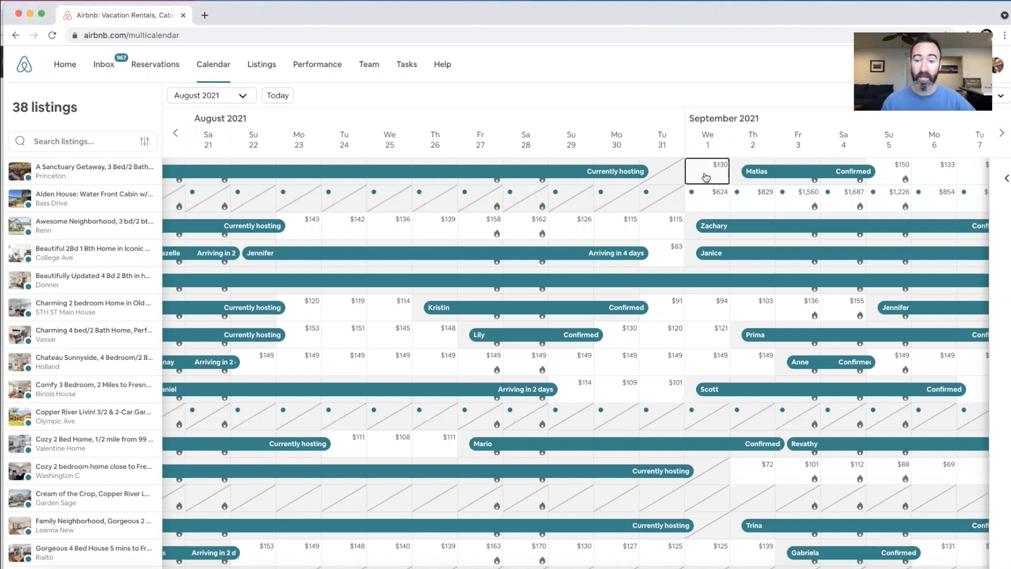
- Examine nightly prices, gaps and reservations across the listings in the August–September 2021 multicalendar
scroll(703, 269, down, 3)
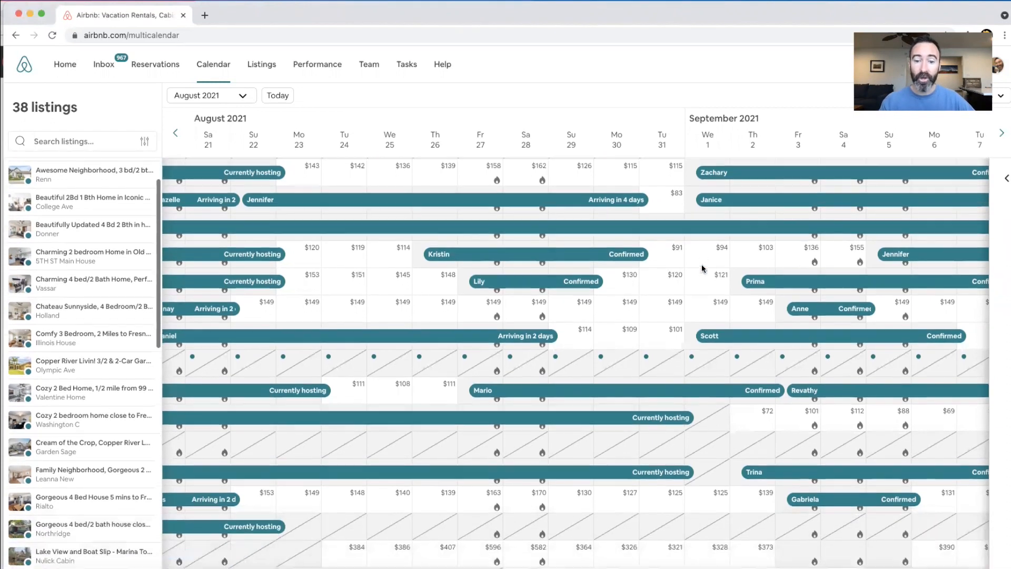
scroll(703, 269, down, 5)
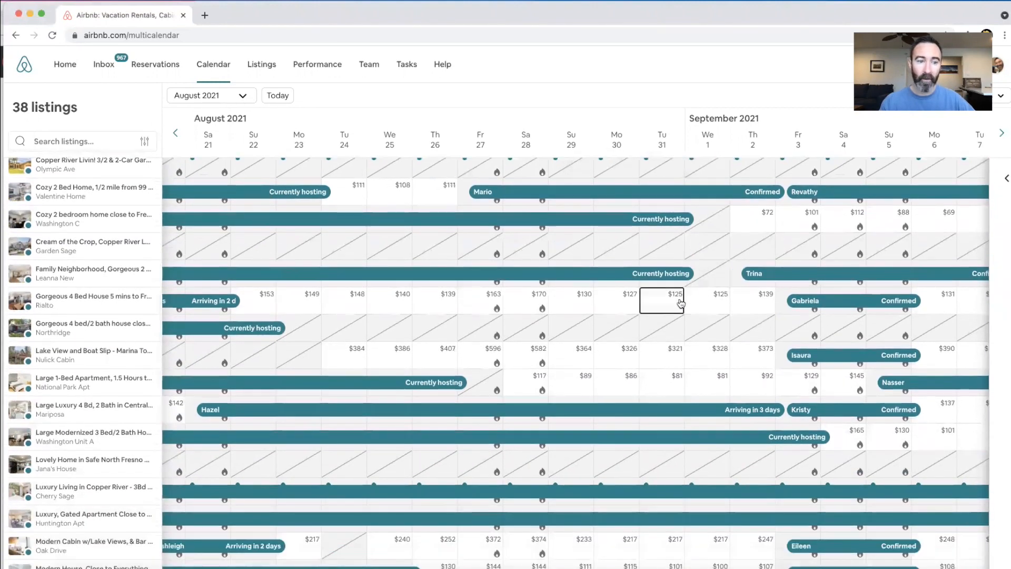
scroll(679, 300, left, 3)
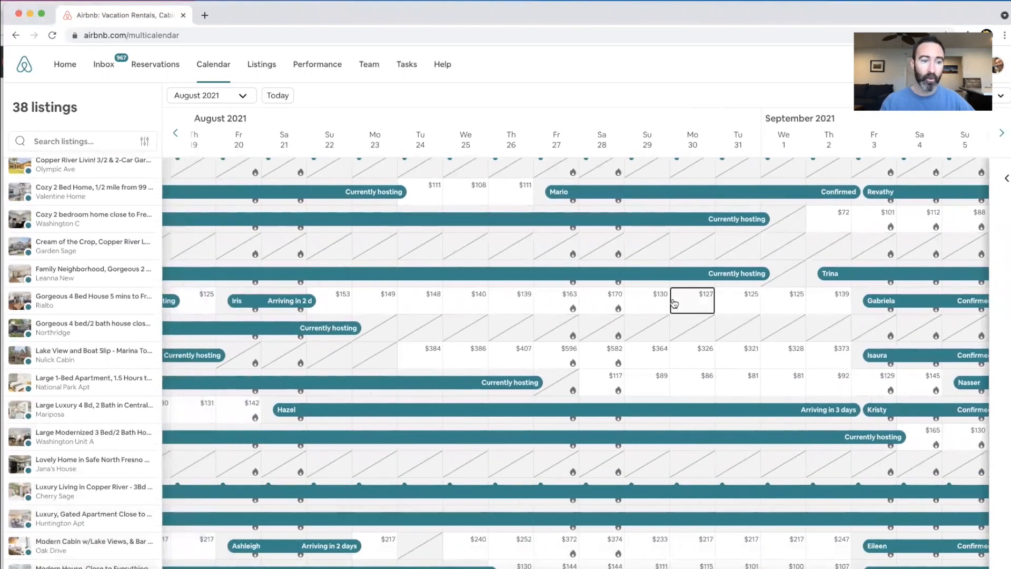
mouse_move(239, 282)
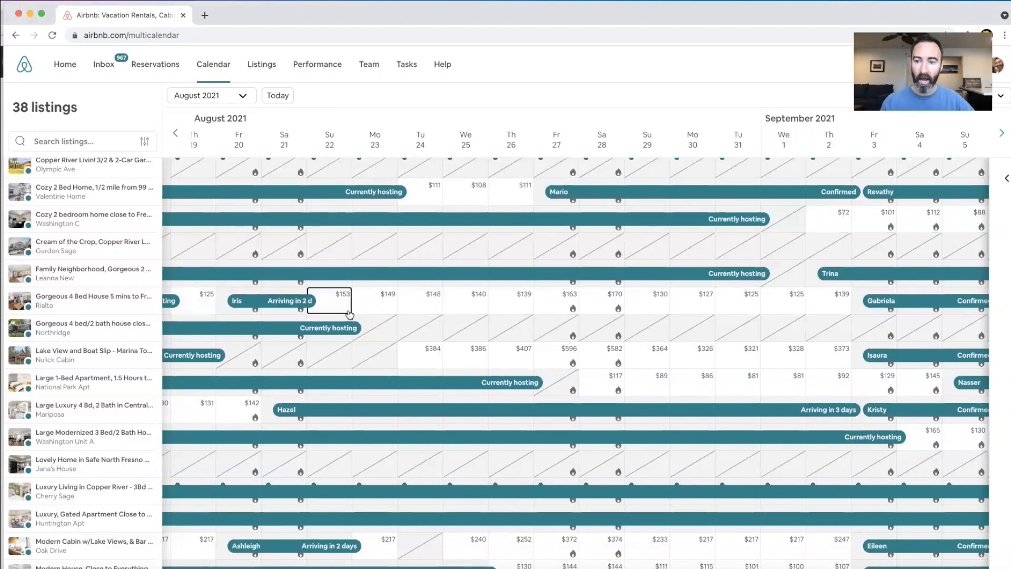
scroll(349, 314, right, 2)
scroll(349, 315, down, 3)
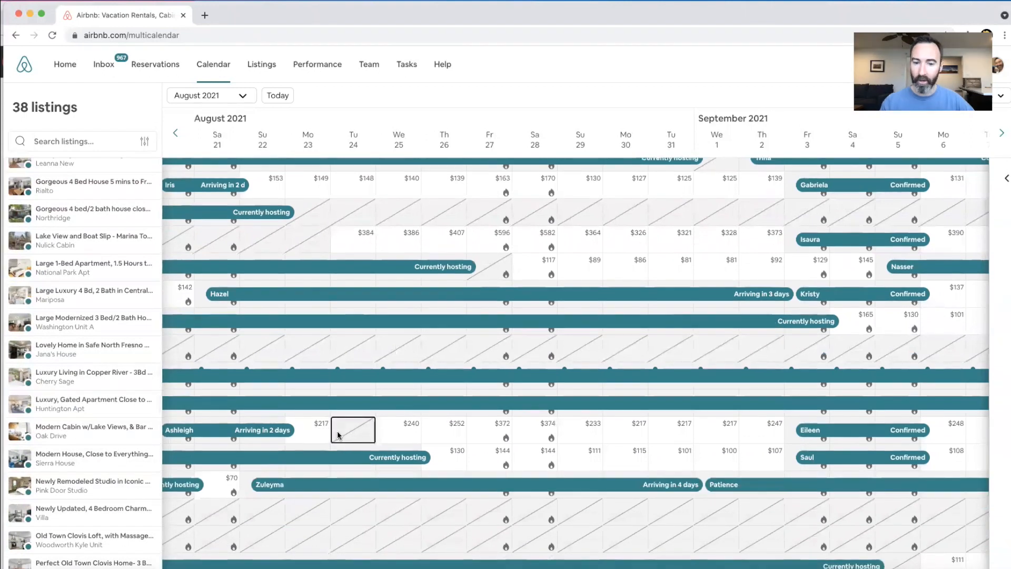
scroll(337, 433, down, 5)
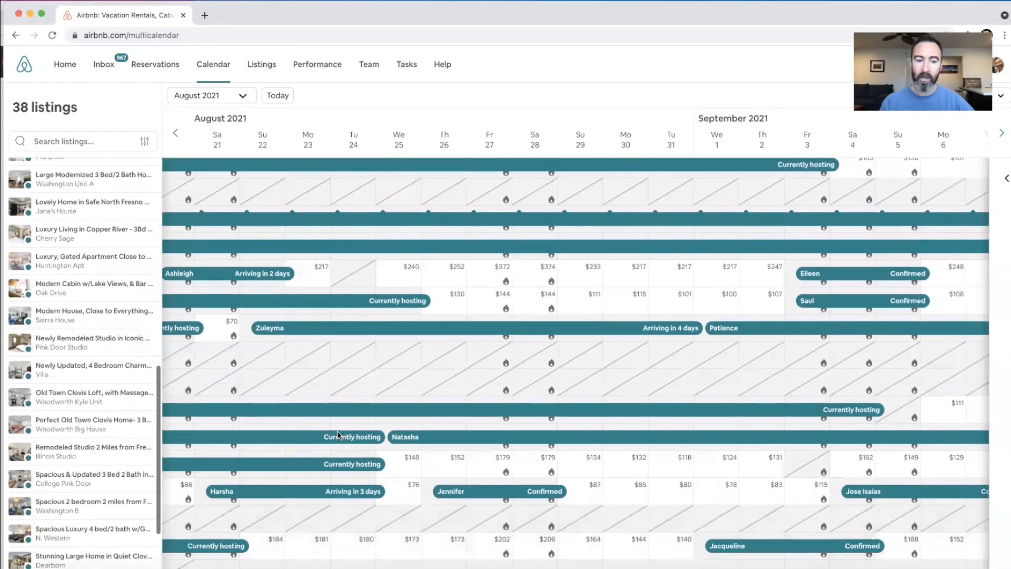
scroll(337, 434, down, 1)
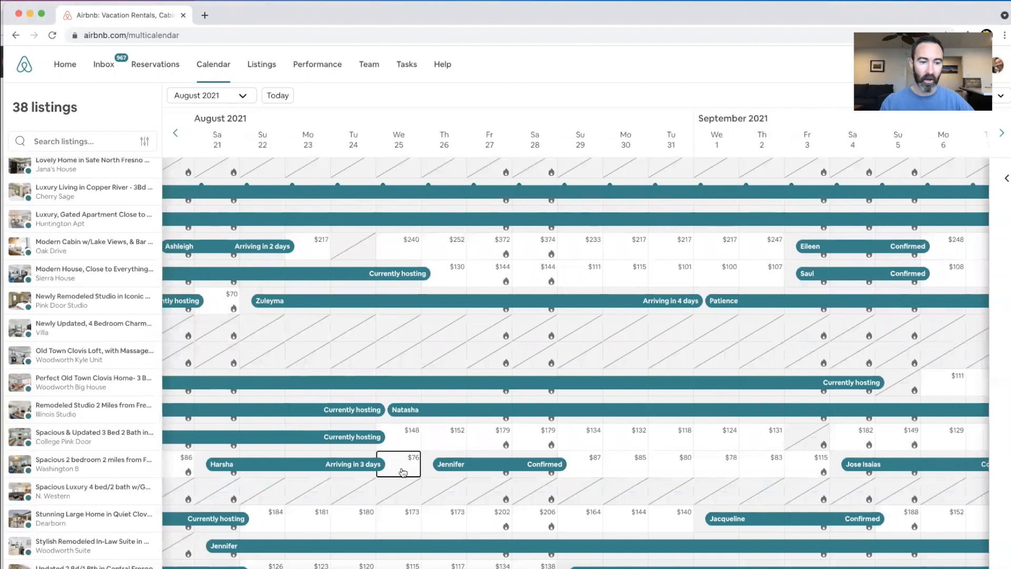
scroll(403, 472, down, 2)
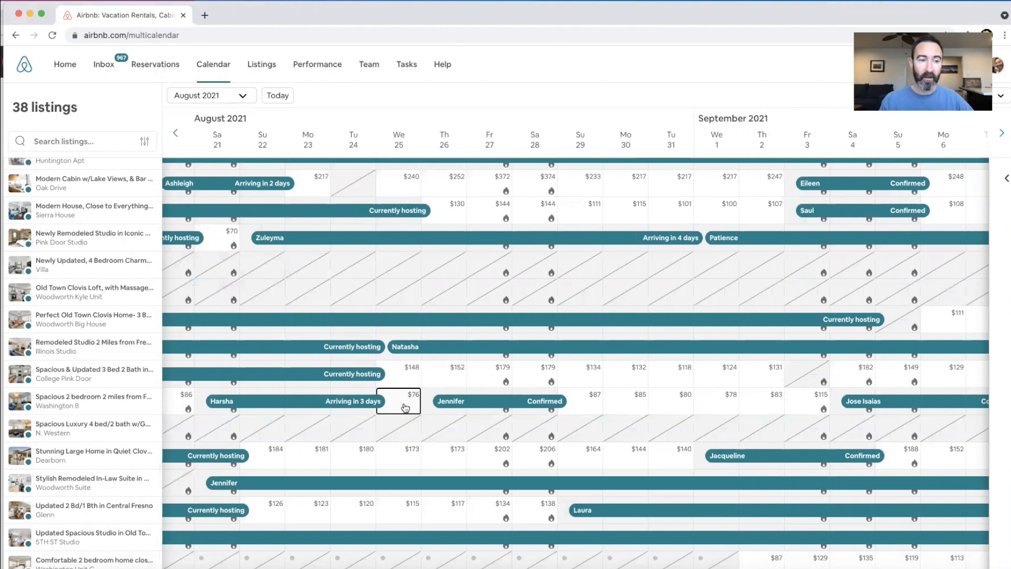
scroll(404, 407, up, 5)
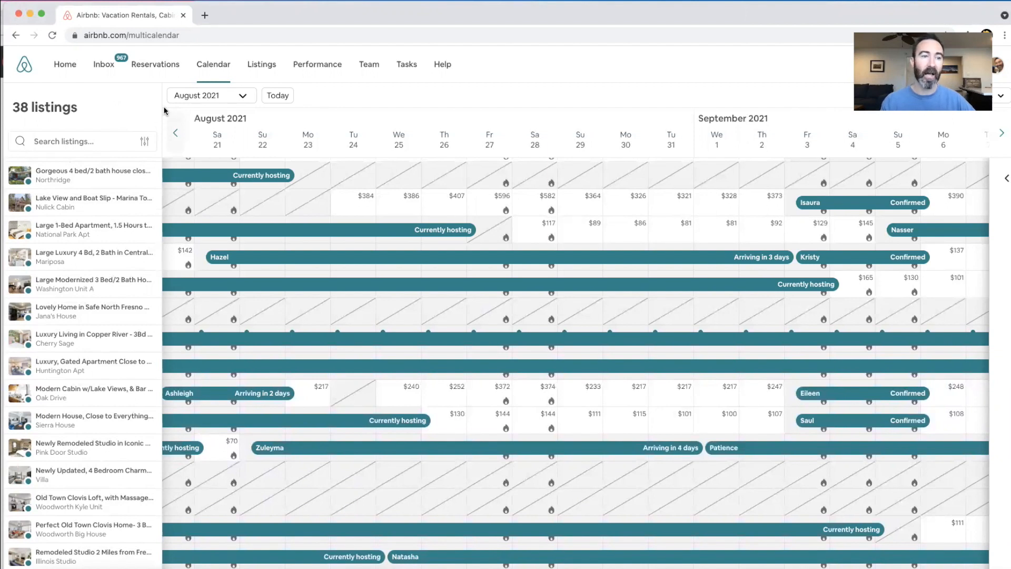
- Switch to the PriceLabs and Beyond Pricing dashboards and compare the Mariposa health score with PriceLabs' 7, 30 and 60 day columns
click(30, 16)
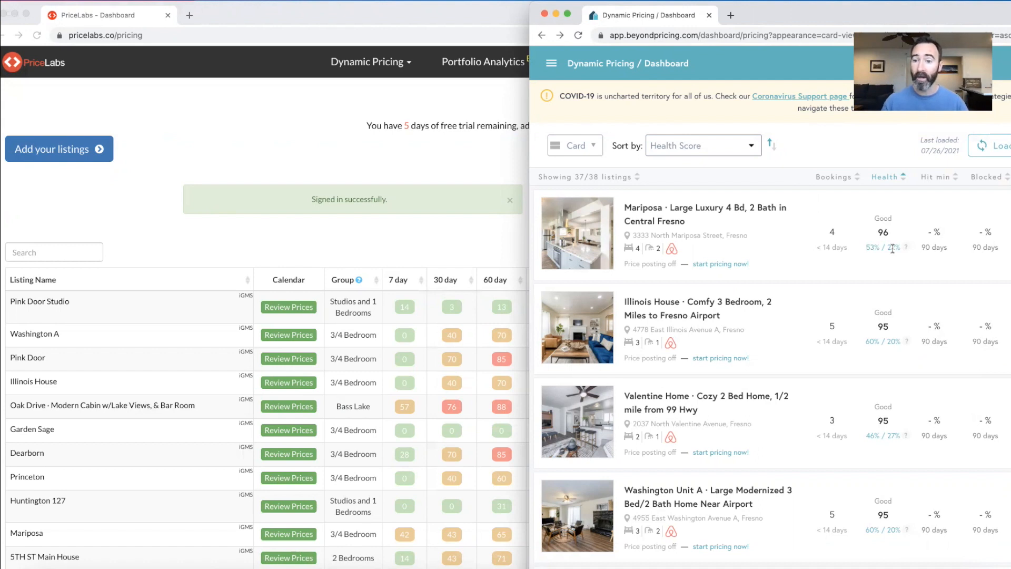
drag(890, 232, 877, 231)
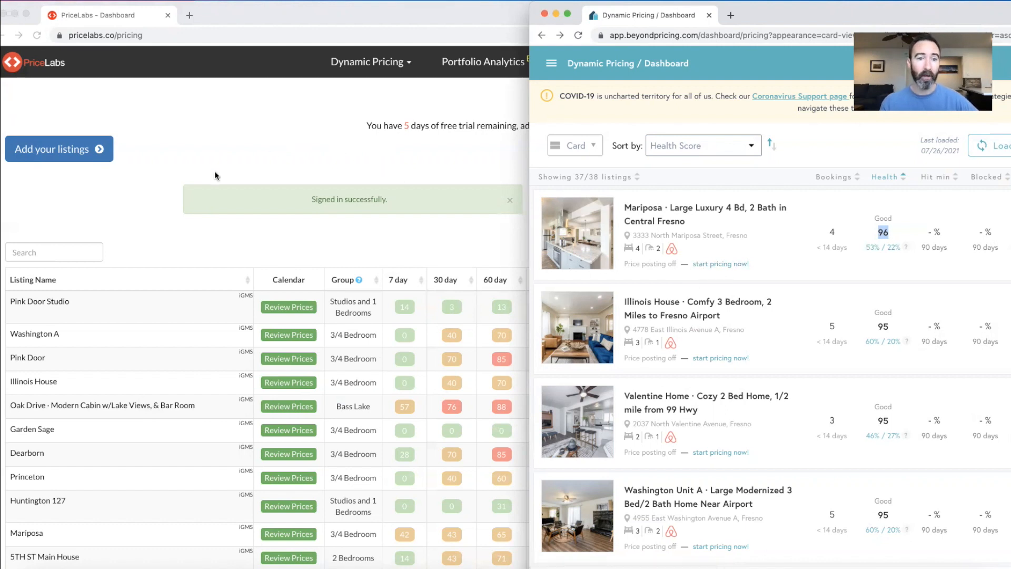
scroll(213, 170, down, 2)
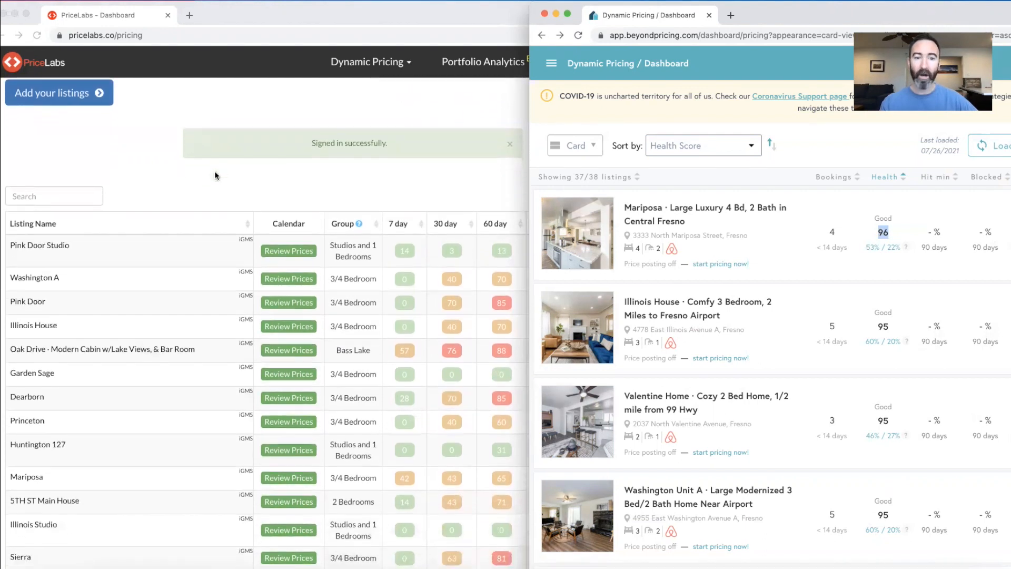
scroll(302, 172, down, 1)
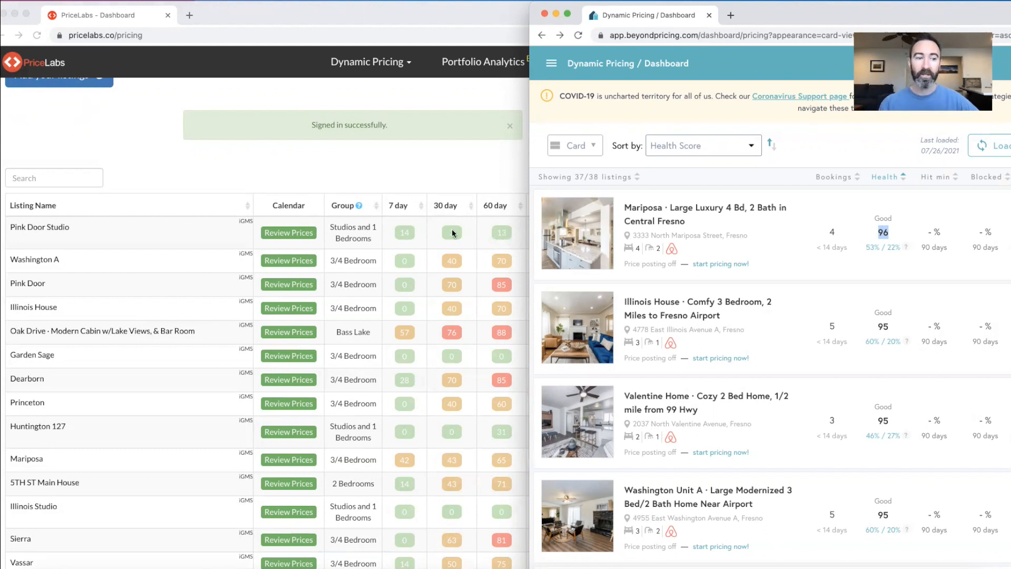
click(412, 233)
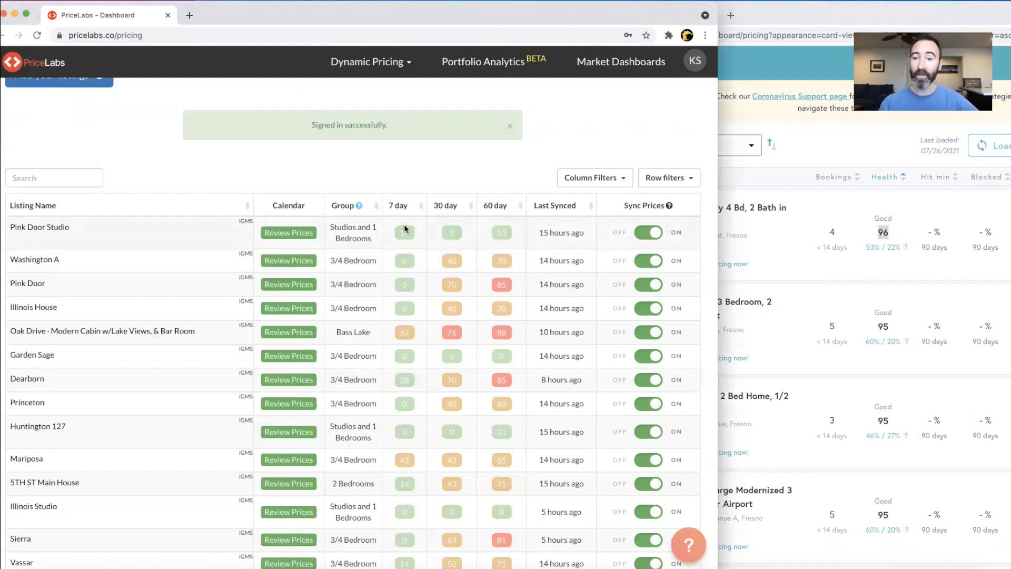
- Examine the health scores of the listings in the Beyond Pricing dashboard, from the good ones down to the poor ones
click(823, 150)
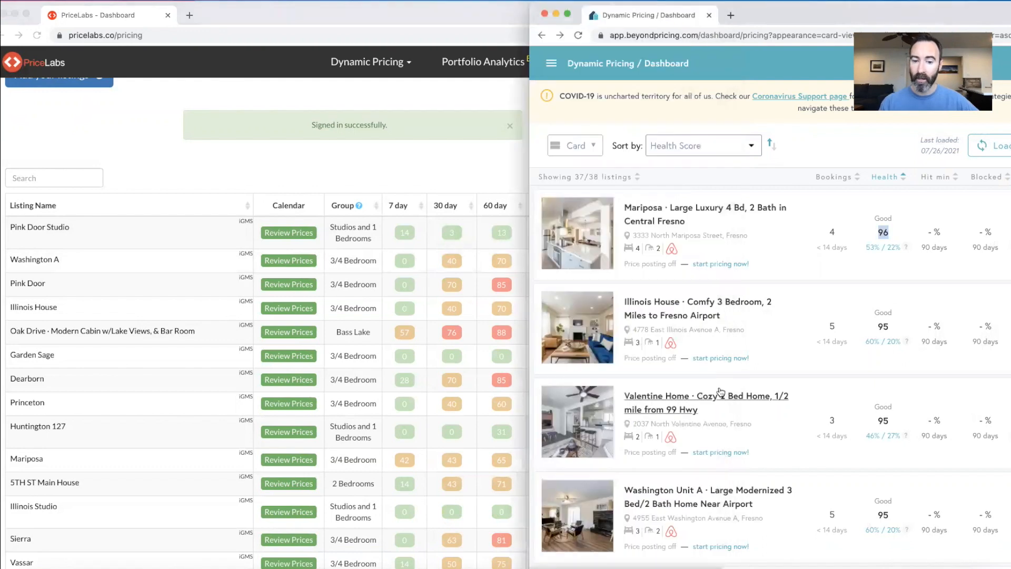
scroll(720, 391, down, 2)
scroll(720, 391, down, 10)
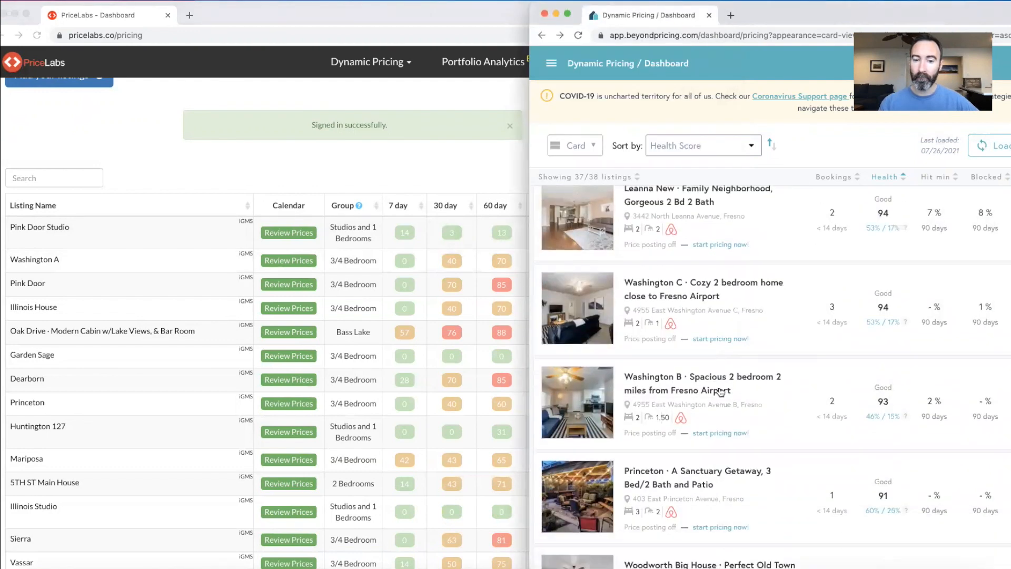
scroll(720, 390, down, 10)
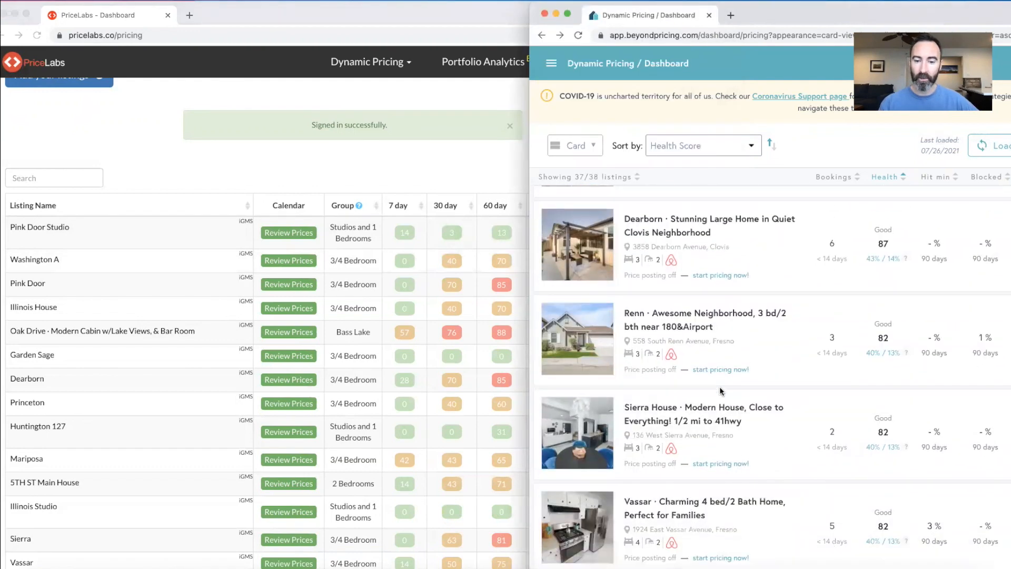
scroll(720, 391, down, 8)
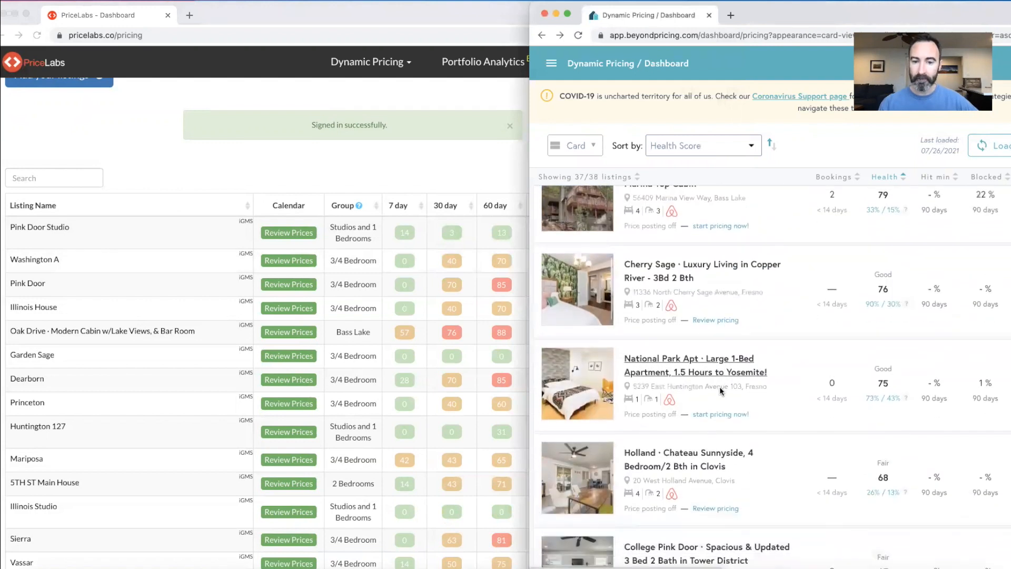
scroll(720, 389, down, 10)
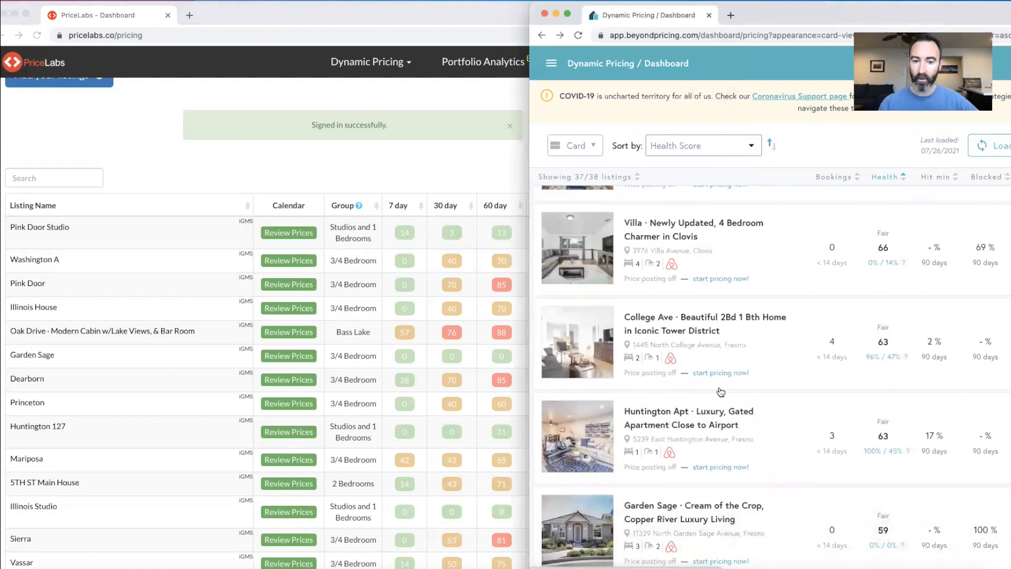
scroll(721, 392, down, 5)
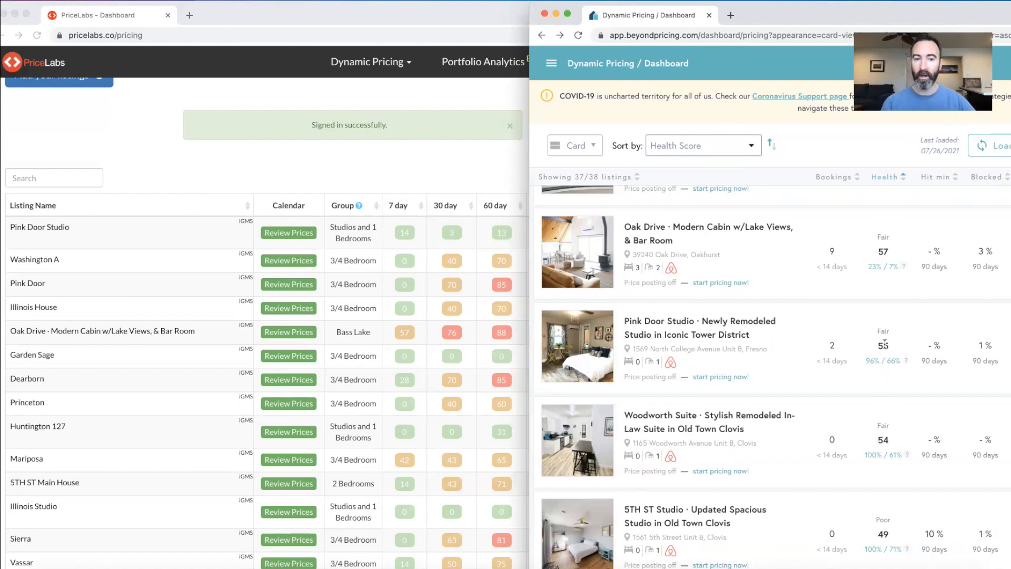
scroll(845, 335, up, 20)
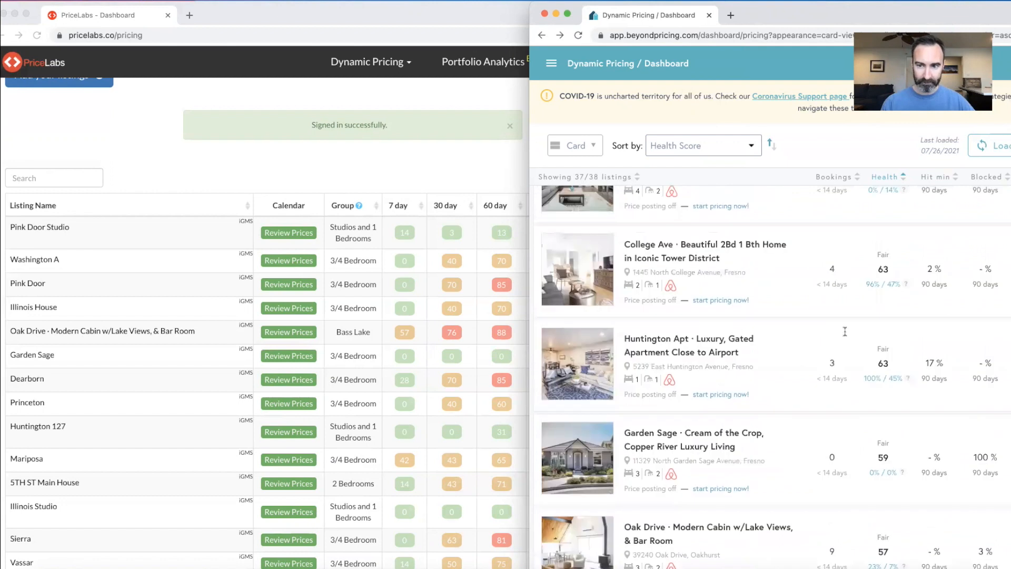
scroll(845, 334, up, 15)
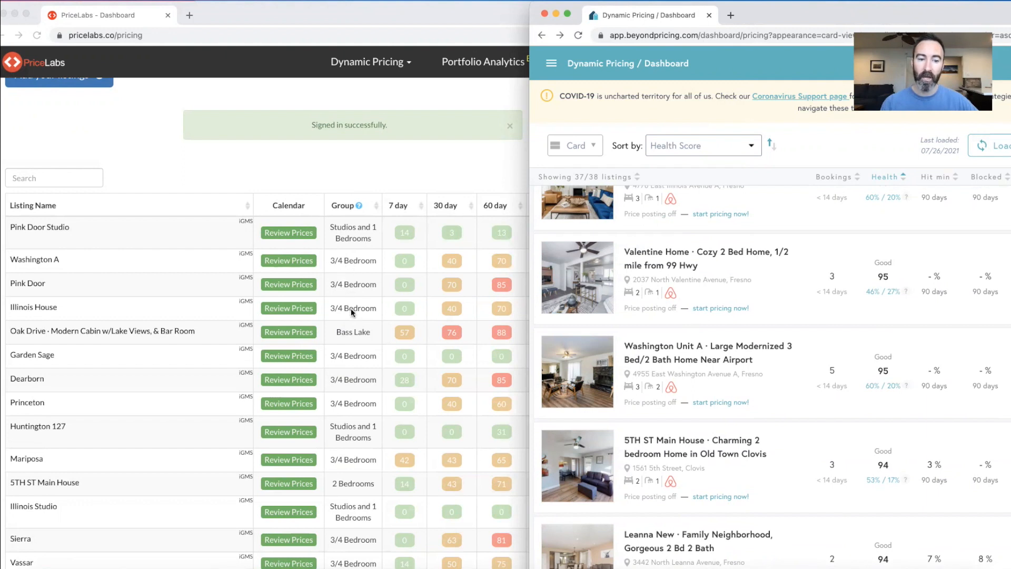
- Examine how the PriceLabs listings are assigned to groups such as Studios and 1 Bedrooms, 2 Bedrooms, 3/4 Bedroom and Bass Lake
scroll(350, 308, down, 1)
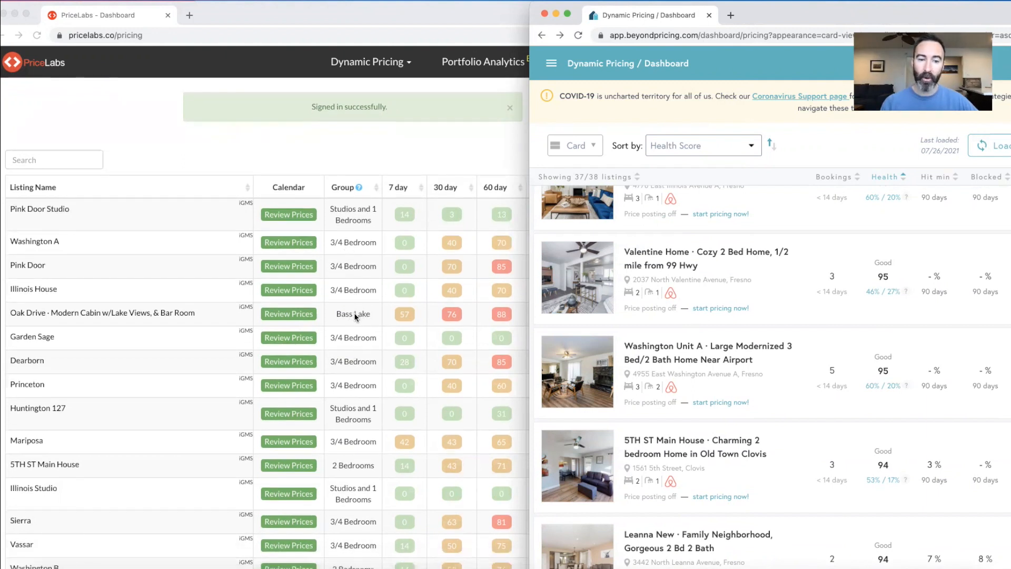
scroll(354, 316, down, 1)
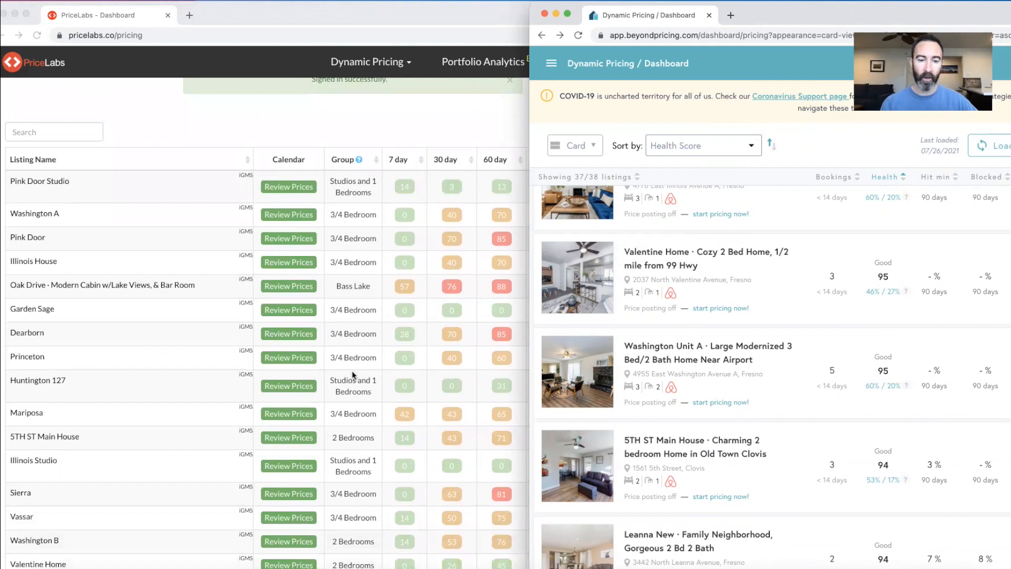
scroll(351, 370, down, 2)
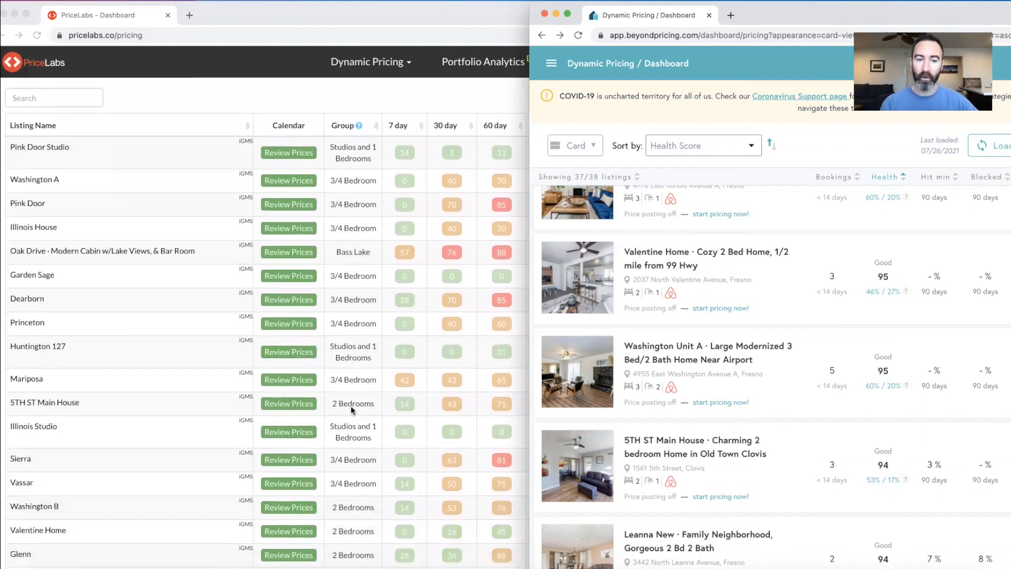
scroll(354, 399, up, 4)
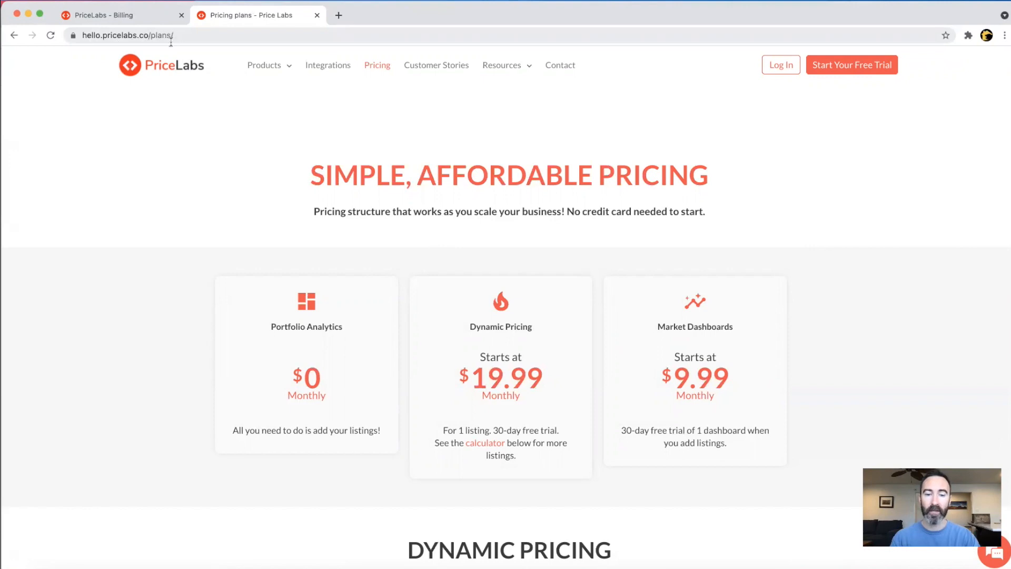
- Review the PriceLabs plan prices and calculate the Dynamic Pricing monthly cost for 1 listing
scroll(217, 242, down, 2)
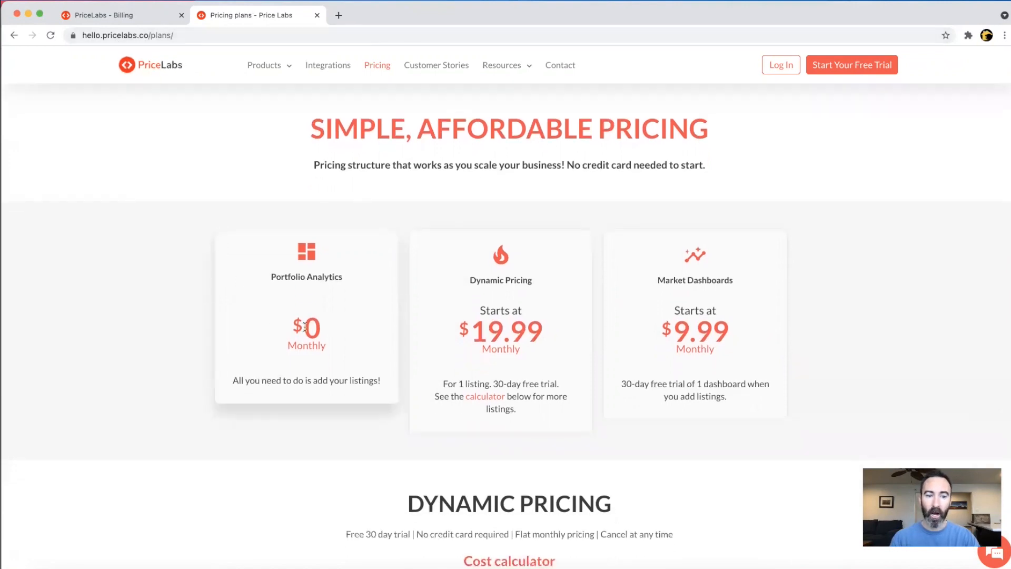
scroll(305, 326, down, 2)
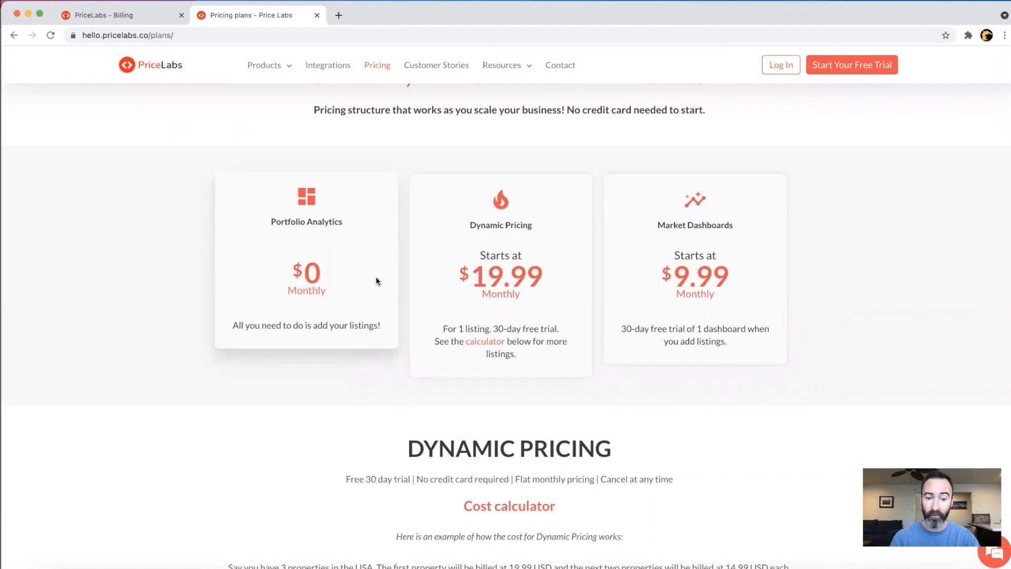
scroll(375, 275, down, 2)
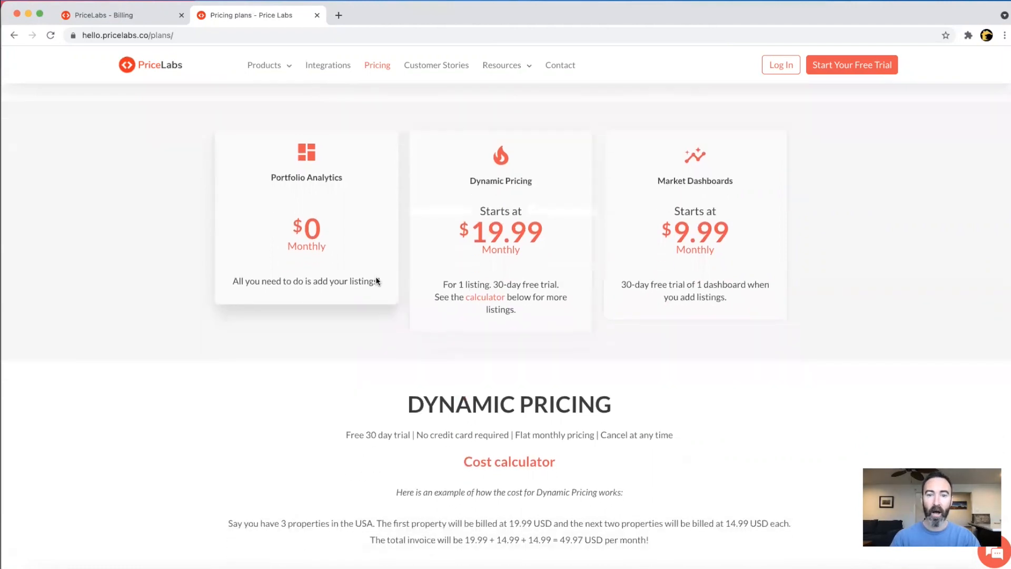
scroll(521, 211, down, 10)
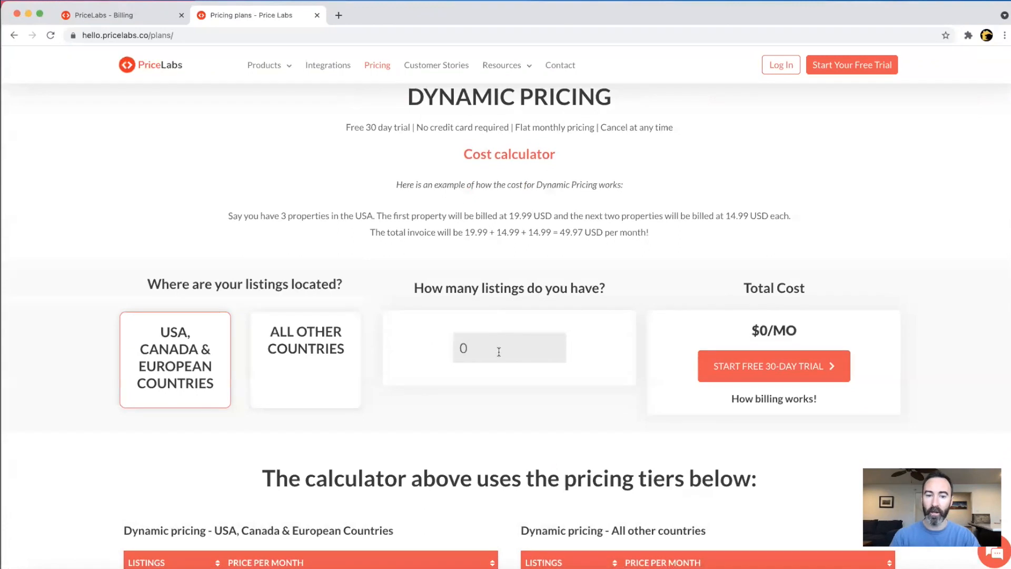
click(470, 346)
text(1)
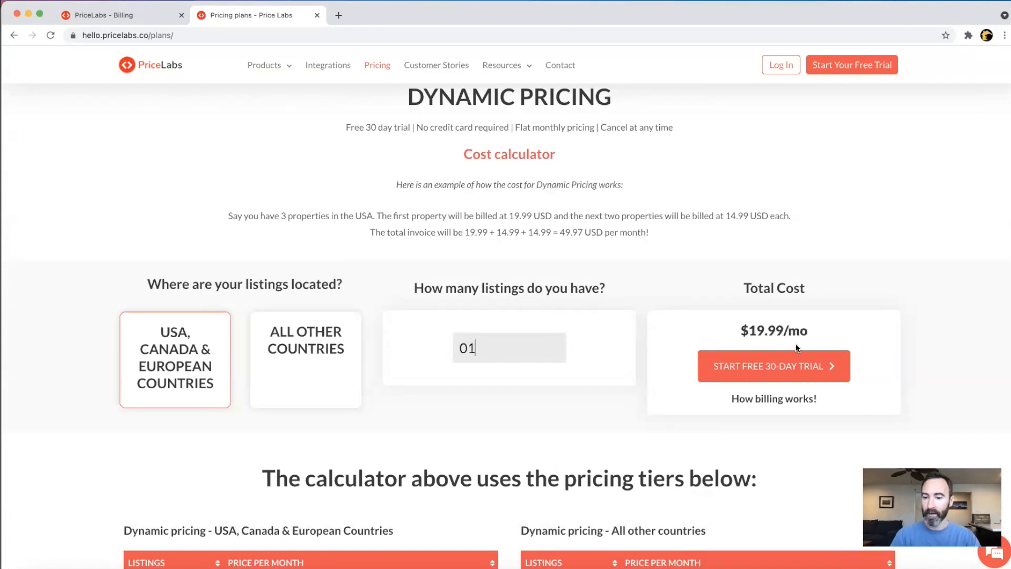
- Set the number of listings in the Dynamic Pricing cost calculator to 10
double_click(472, 347)
text(10)
click(646, 279)
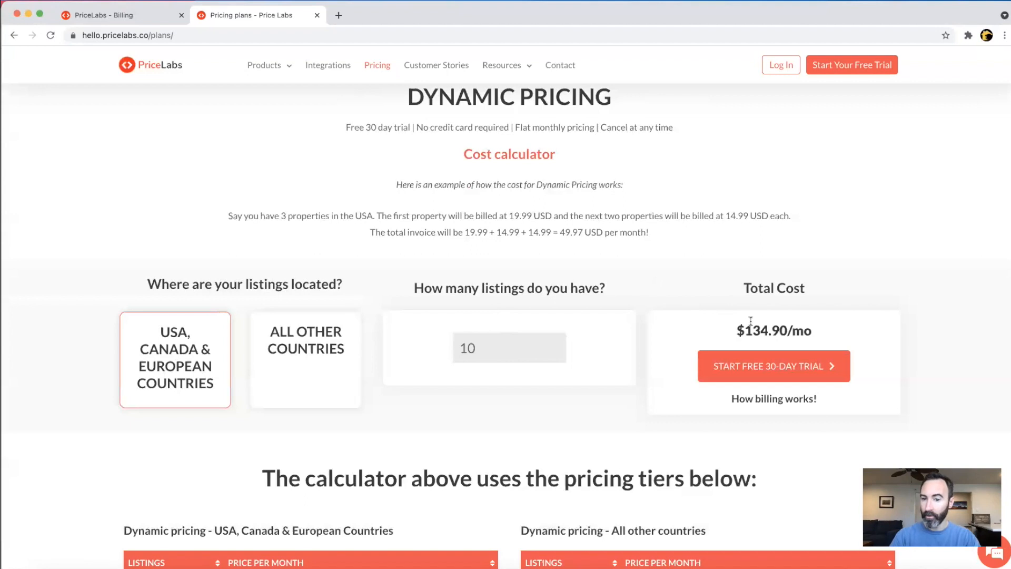
- Calculate the Dynamic Pricing monthly cost for 100 listings in the cost calculator
click(499, 350)
text(0)
click(615, 292)
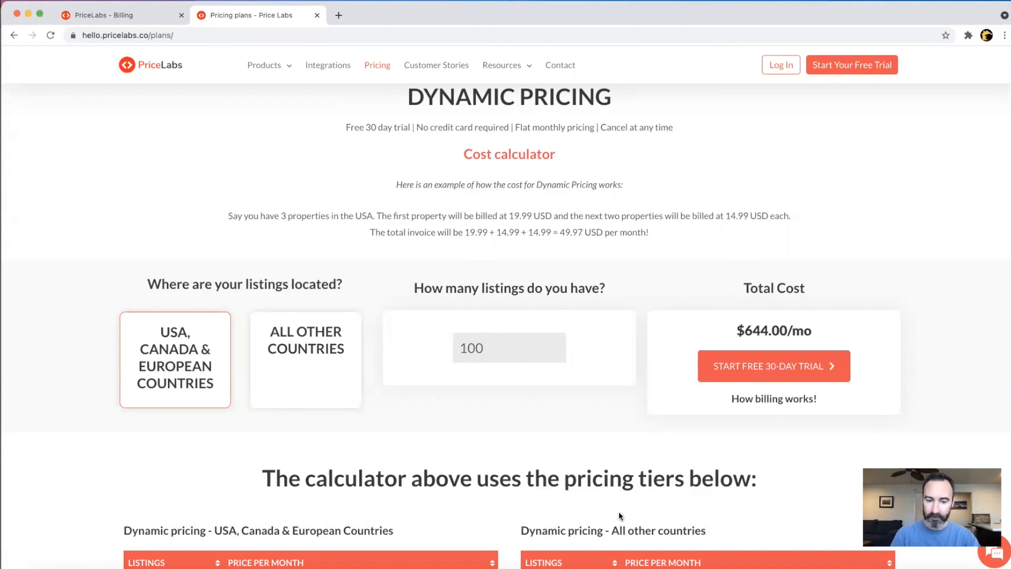
- Switch to the Calculator app and compute 1% of 160000 by multiplying it by 0.01
click(526, 566)
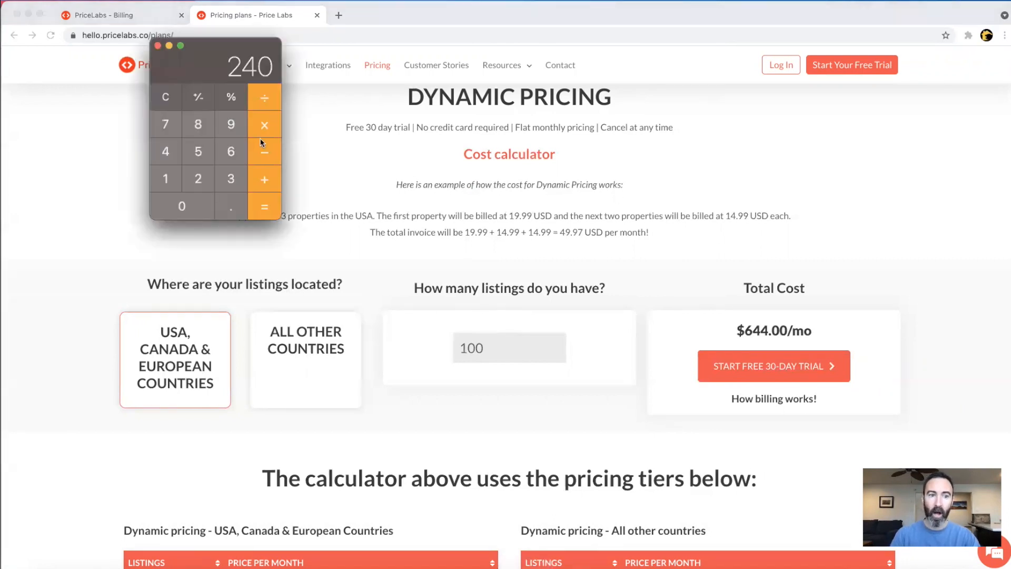
key(Escape)
drag(190, 77, 255, 133)
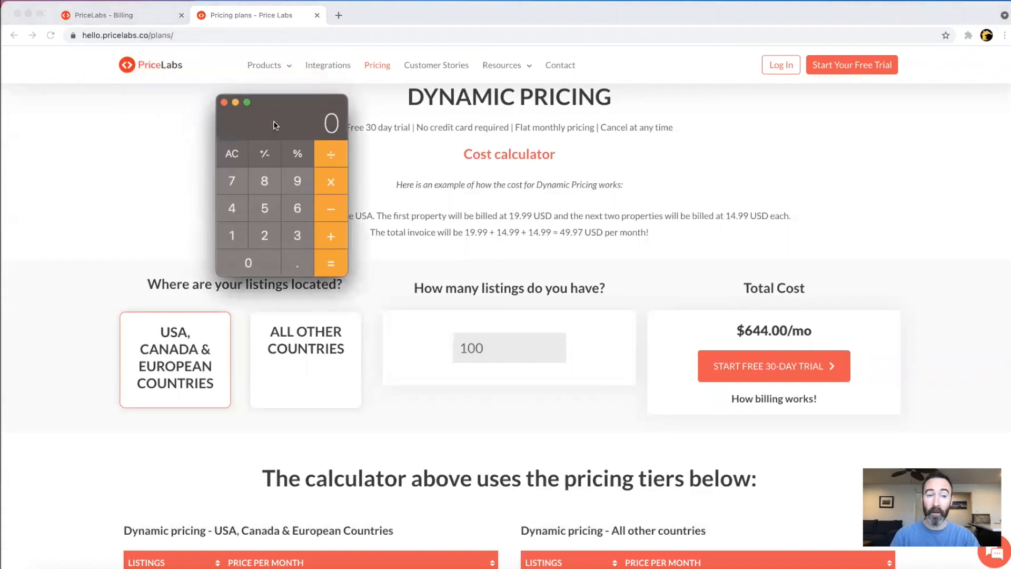
click(247, 228)
click(296, 209)
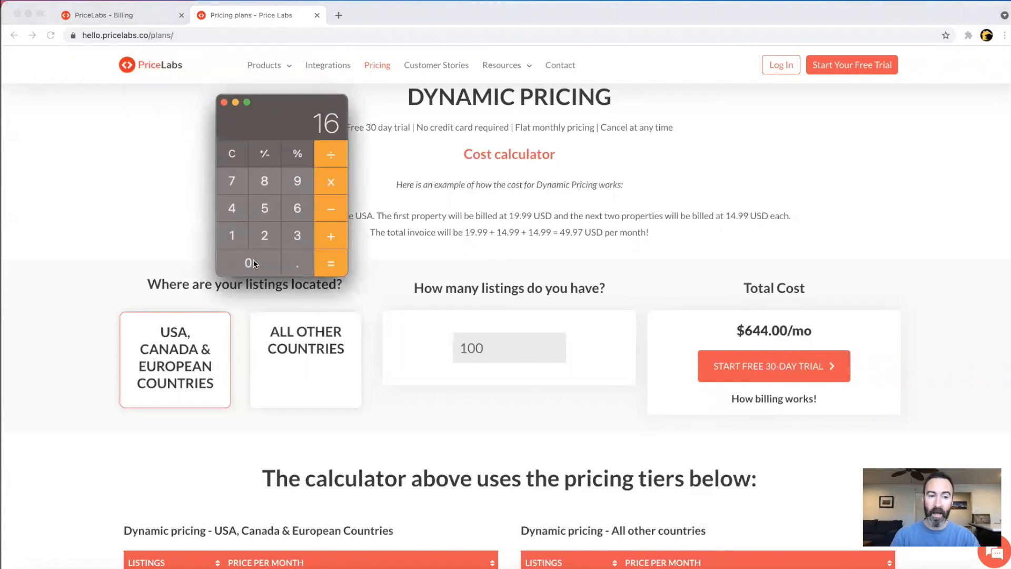
triple_click(253, 264)
click(253, 267)
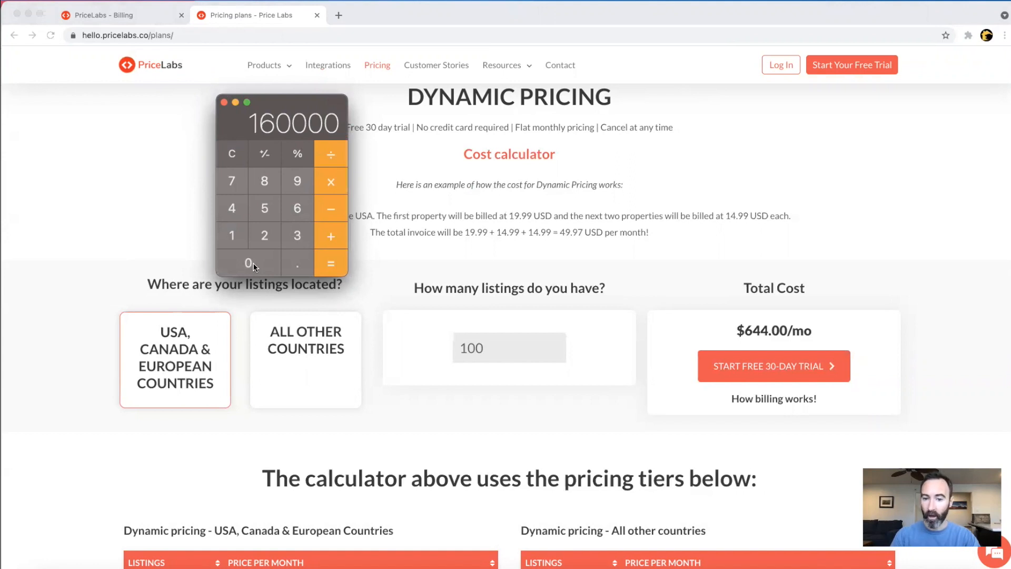
click(336, 176)
click(301, 261)
click(259, 264)
click(229, 235)
click(318, 256)
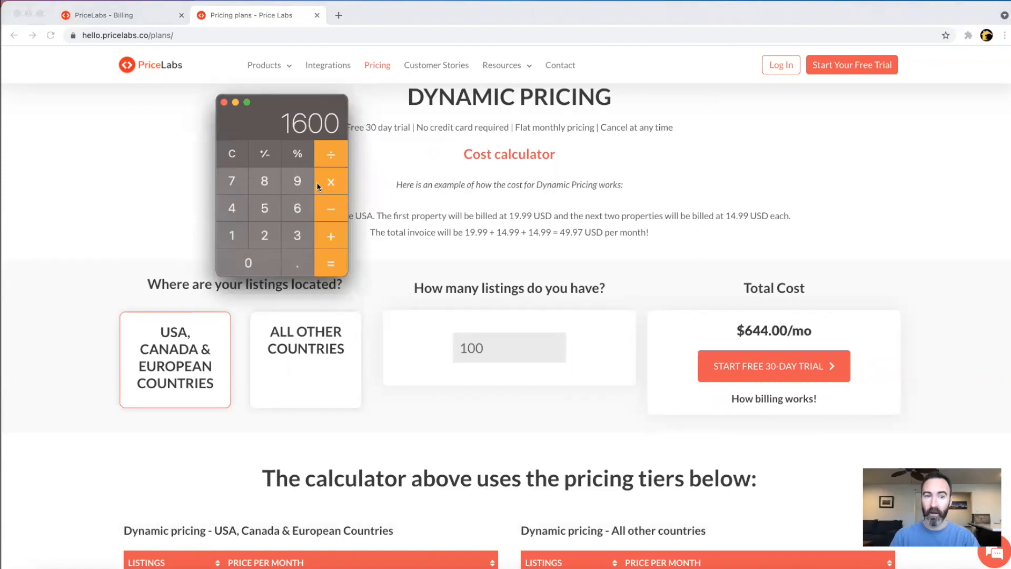
- Set the number of listings in the Dynamic Pricing cost calculator to 36 and bring up the Calculator app
click(496, 347)
key(BackSpace)
key(BackSpace)
key(BackSpace)
text(36)
click(621, 290)
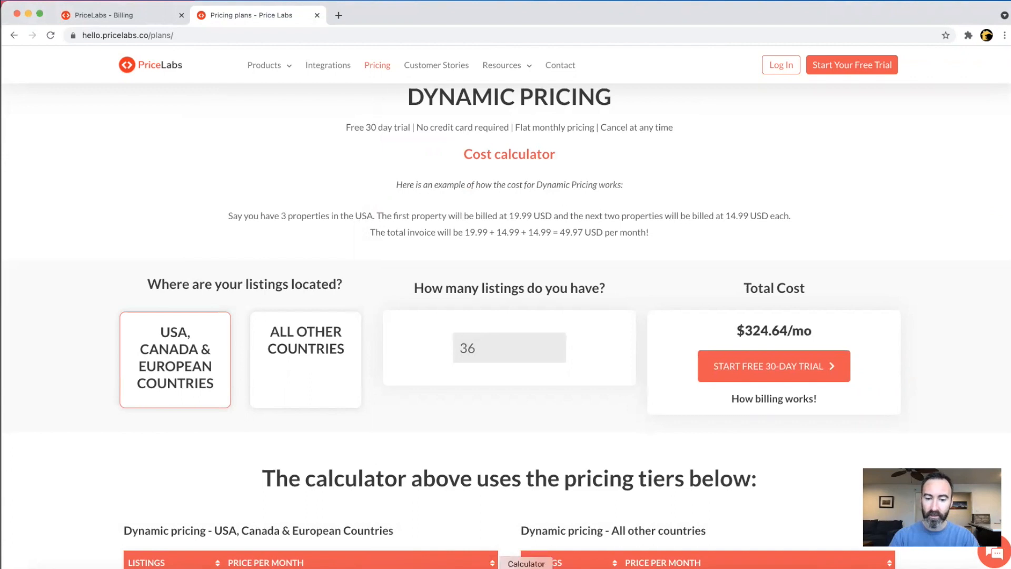
click(526, 567)
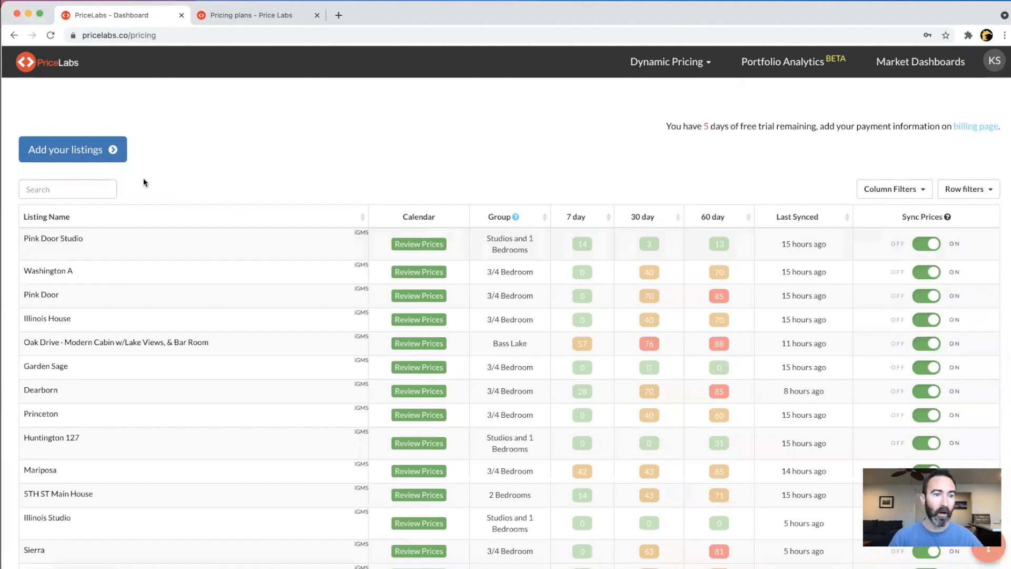
- Look through the property management systems offered for adding listings, such as iGMS, and close the selection without choosing one
click(109, 151)
click(550, 121)
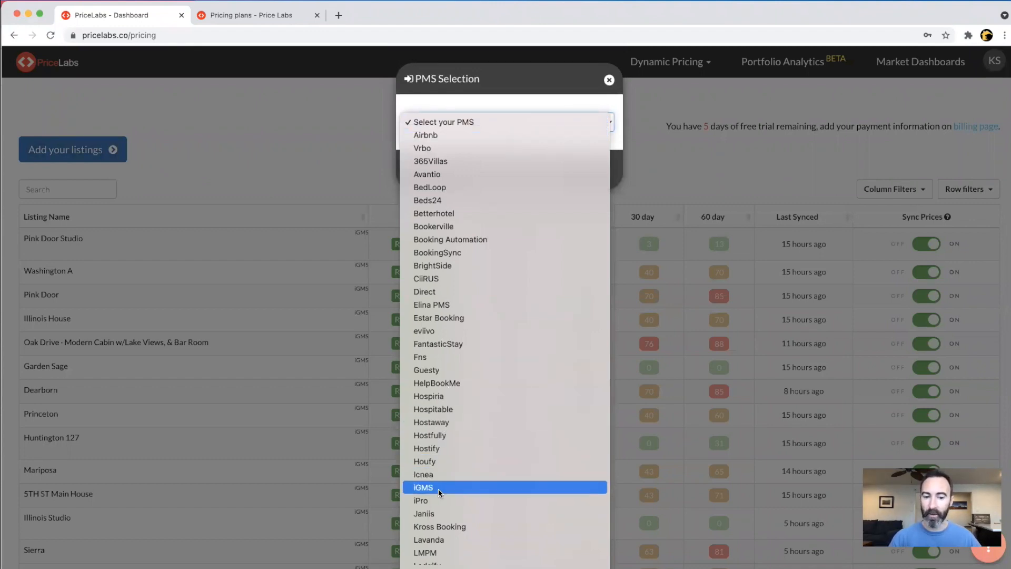
click(327, 152)
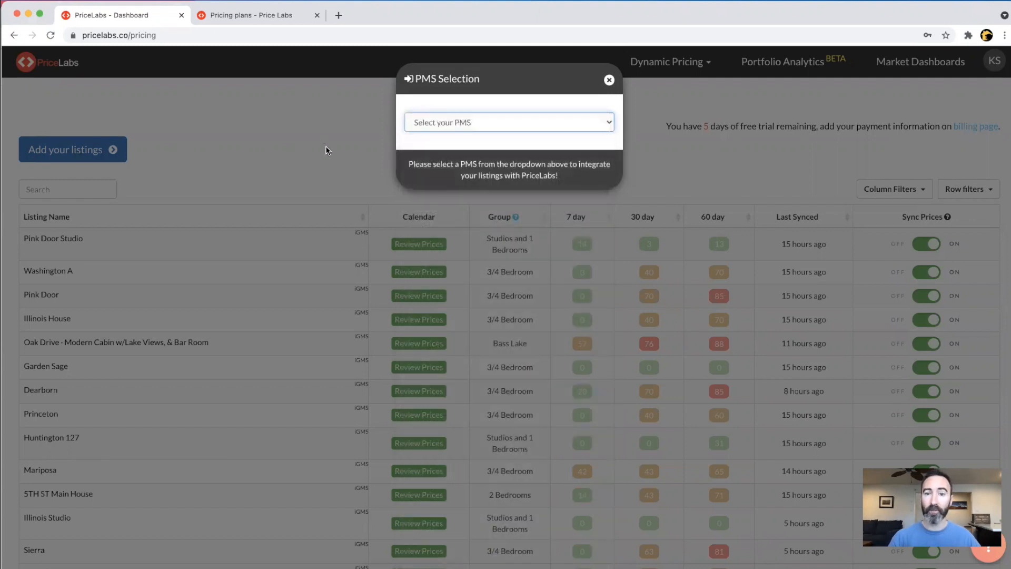
click(609, 80)
scroll(289, 301, down, 2)
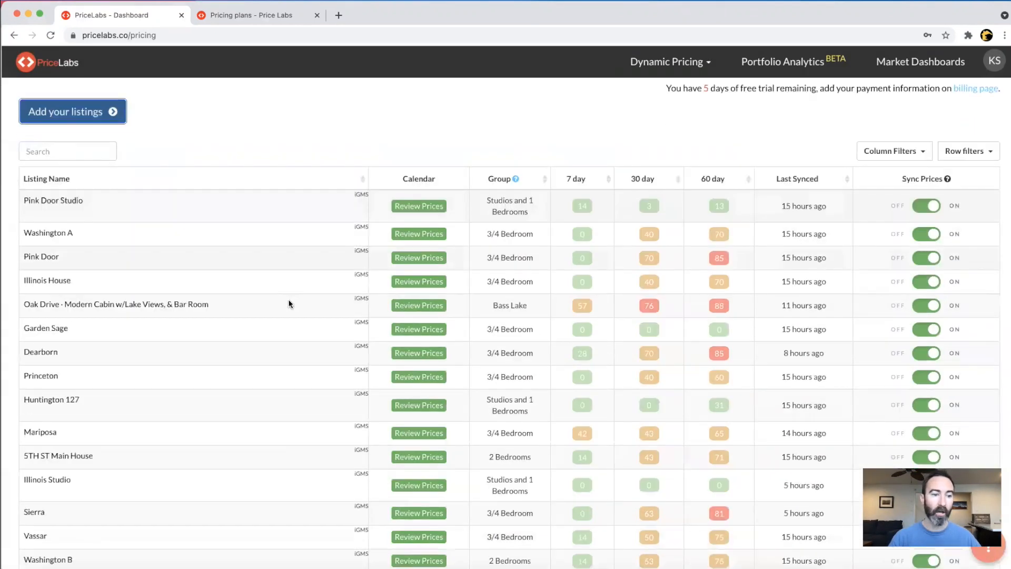
scroll(289, 304, up, 2)
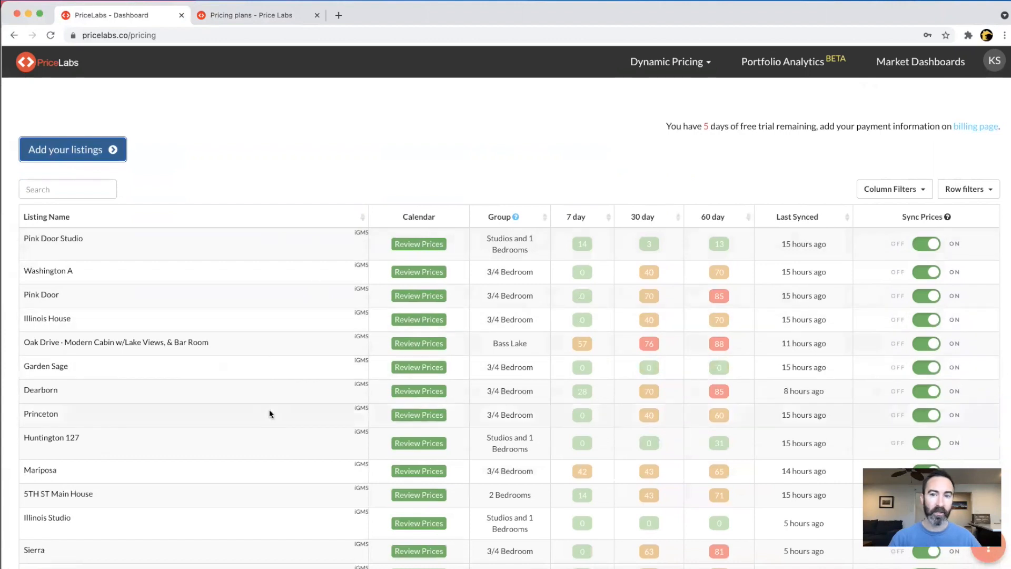
scroll(270, 409, down, 1)
- Open the Manage Listings page, select the unsynced listing below Dearborn and view the bulk actions available for it
click(686, 75)
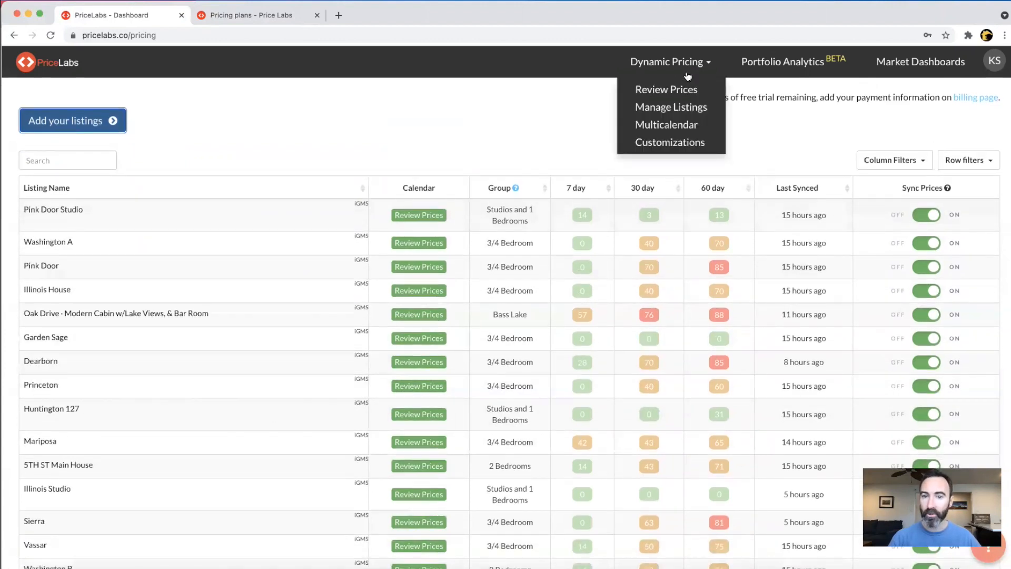
click(682, 105)
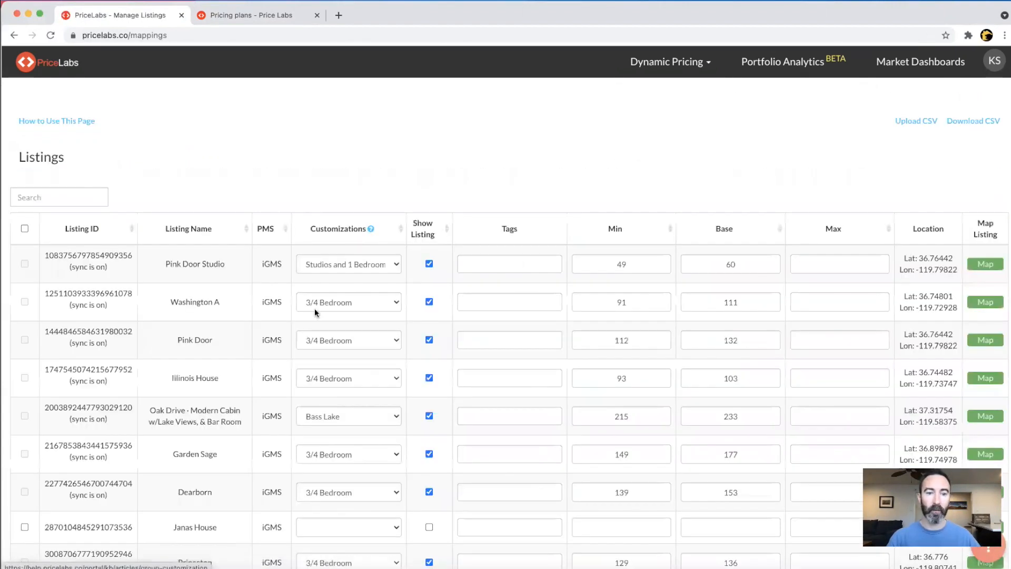
scroll(305, 416, down, 3)
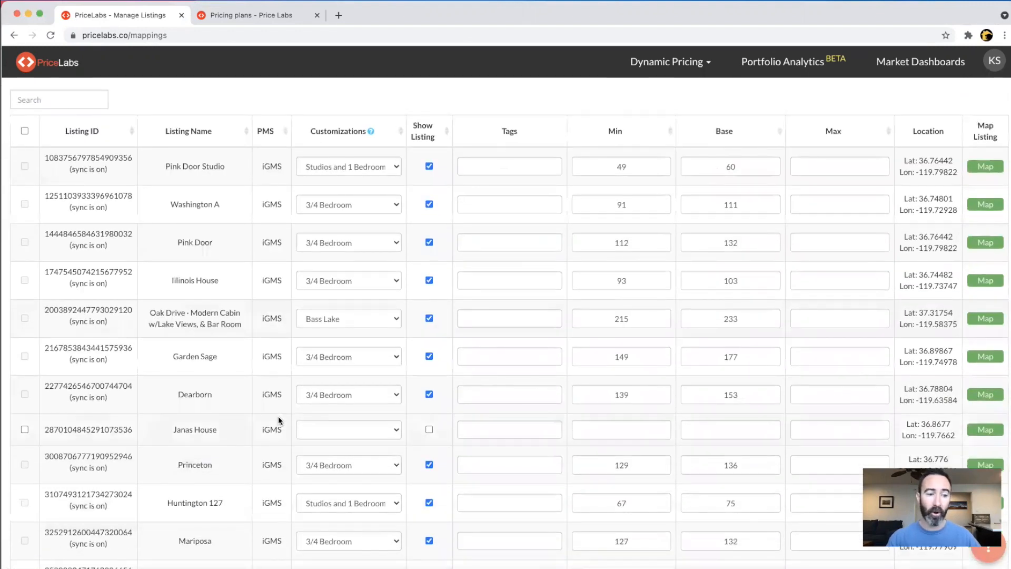
click(24, 429)
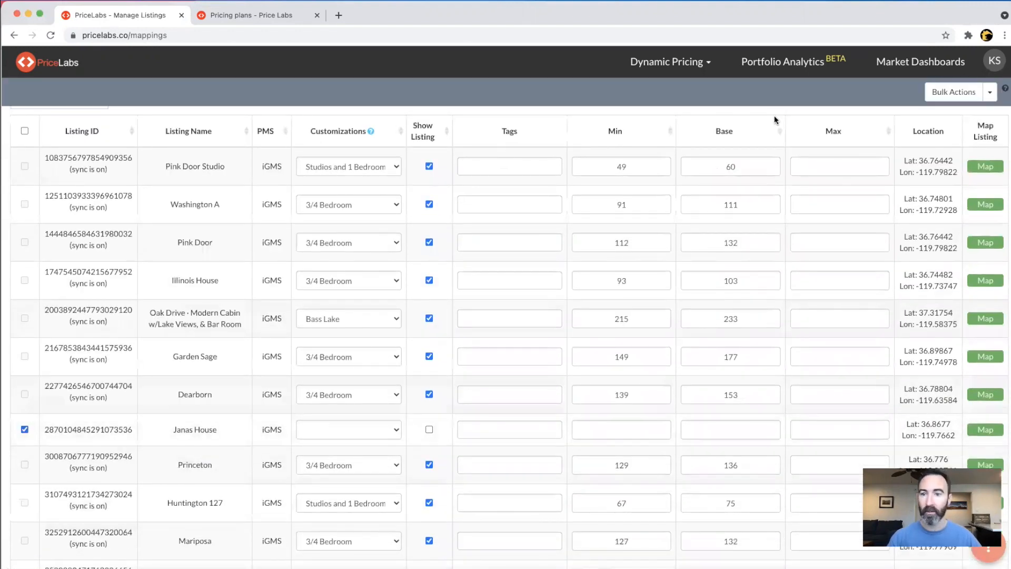
click(992, 95)
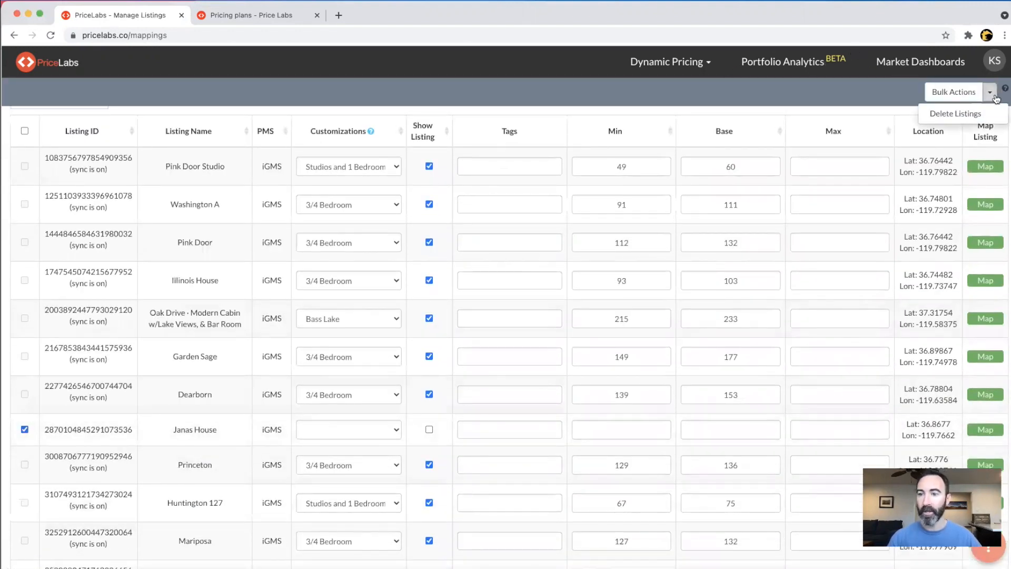
click(995, 98)
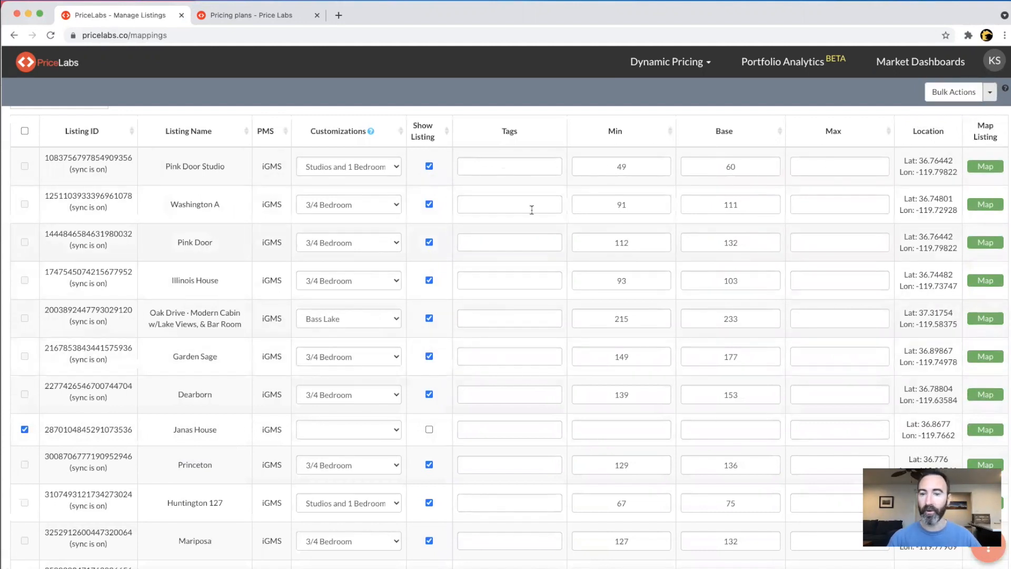
scroll(513, 220, up, 3)
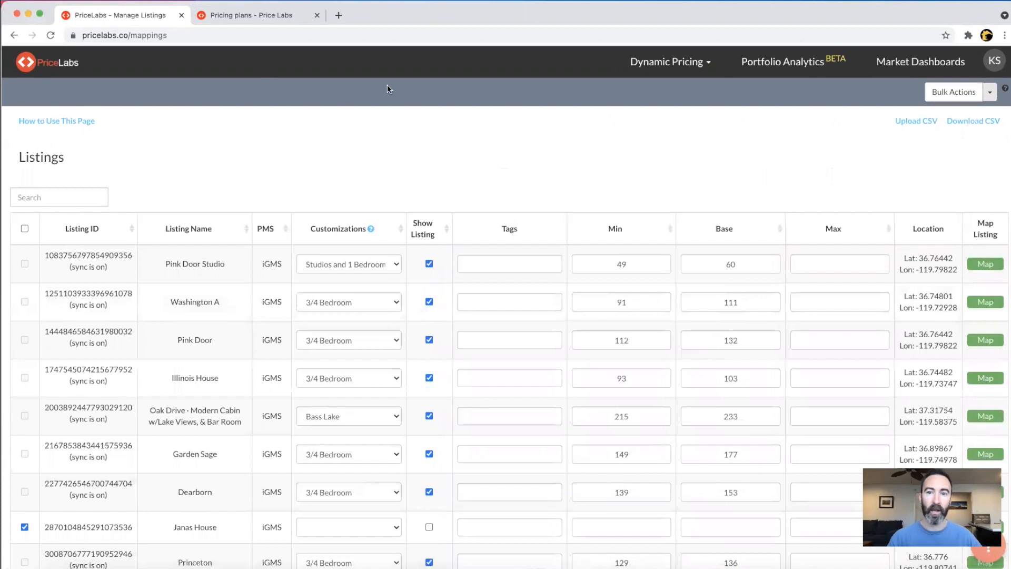
- Return to the Review Prices dashboard and open the pricing calendar and settings of the Garden Sage listing
mouse_move(678, 77)
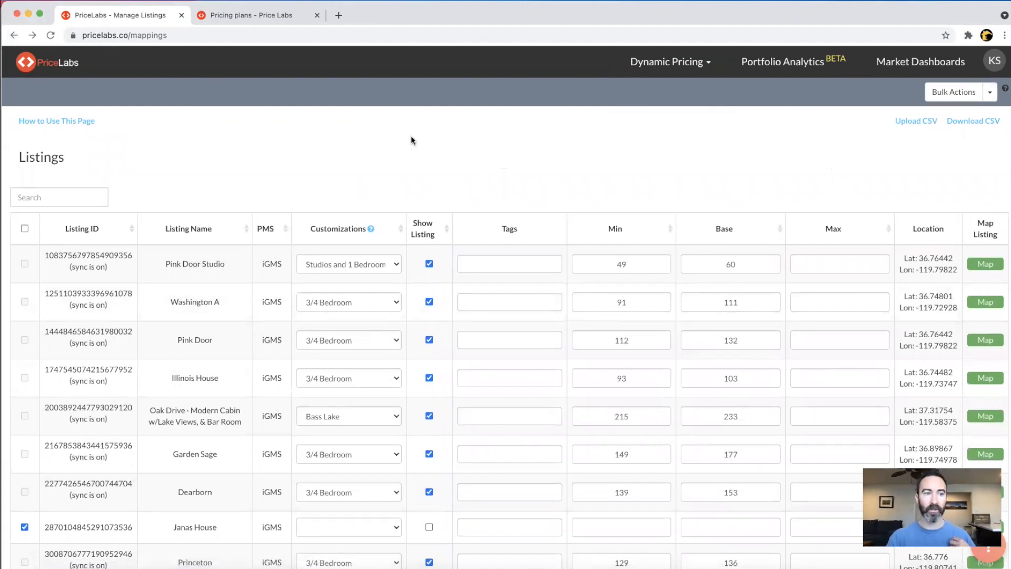
click(13, 36)
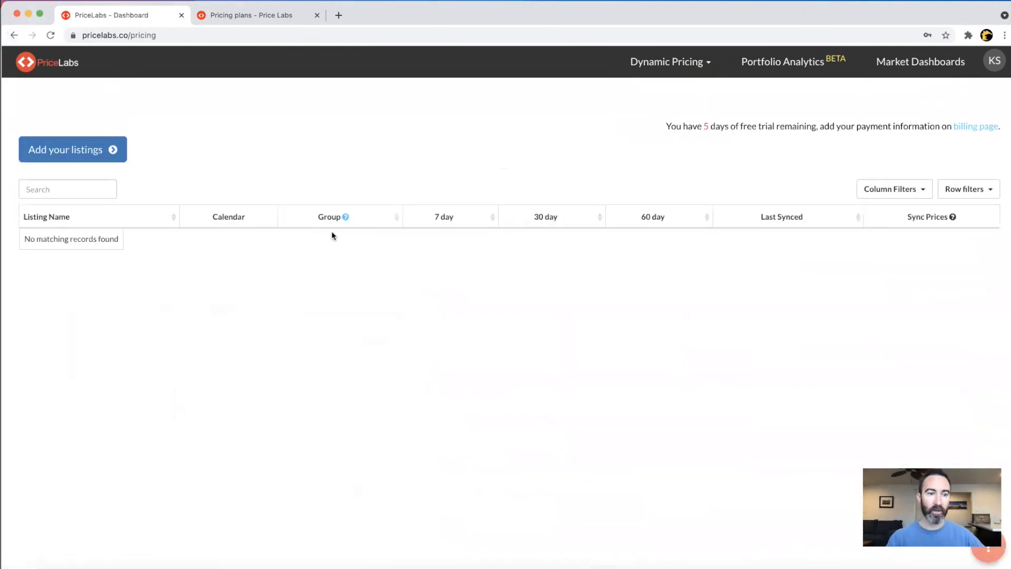
click(688, 64)
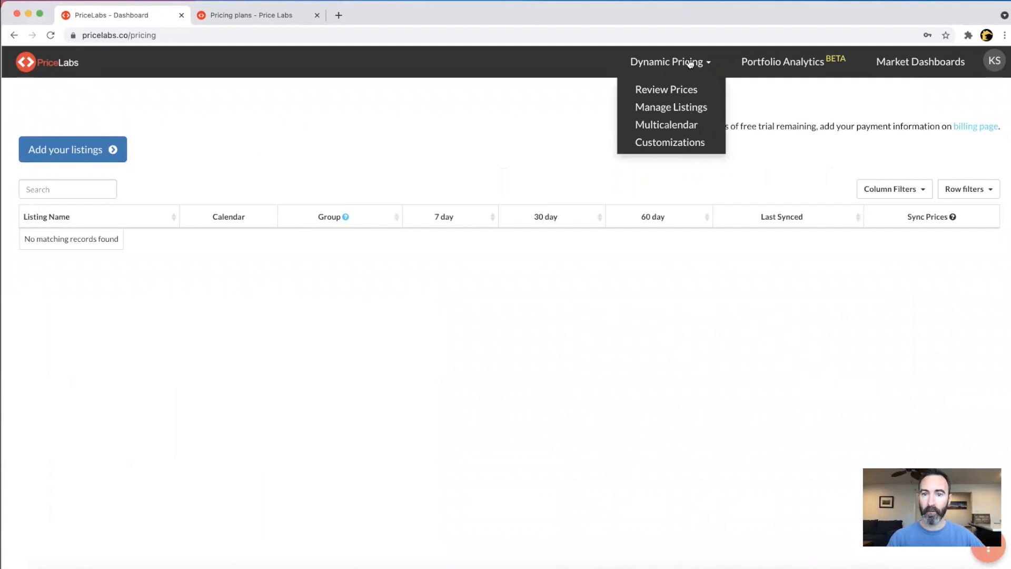
click(687, 90)
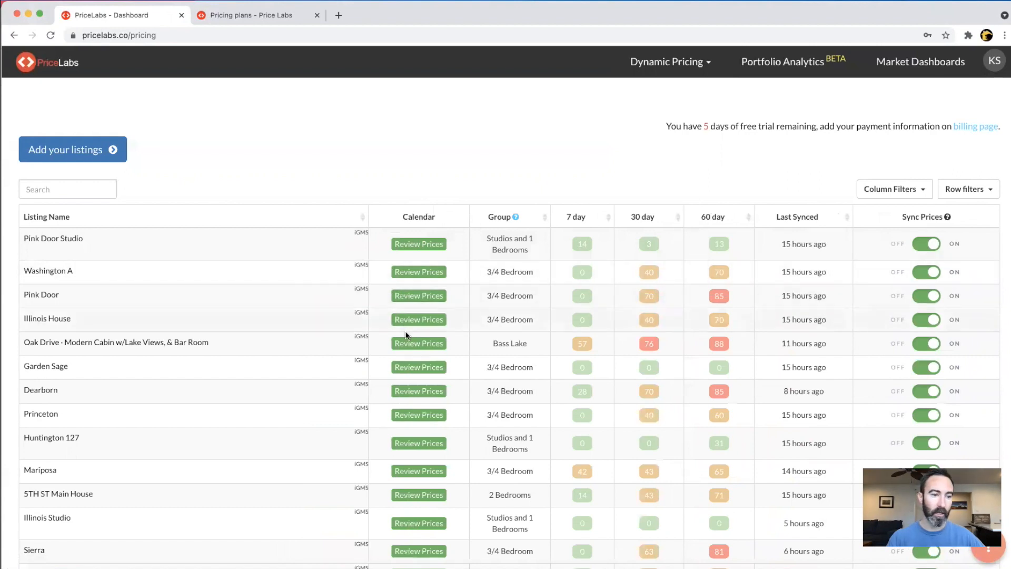
click(413, 369)
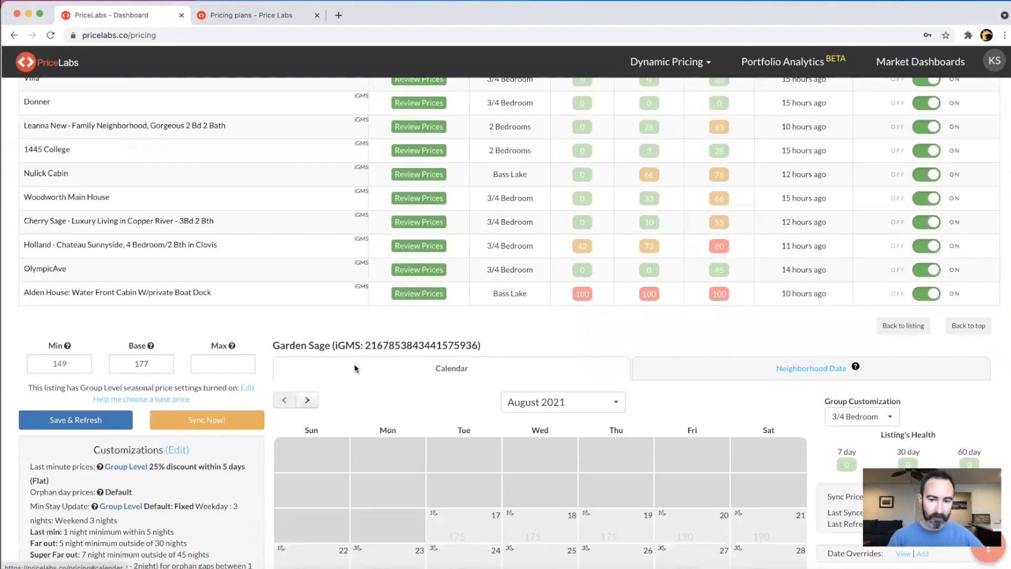
scroll(355, 368, down, 2)
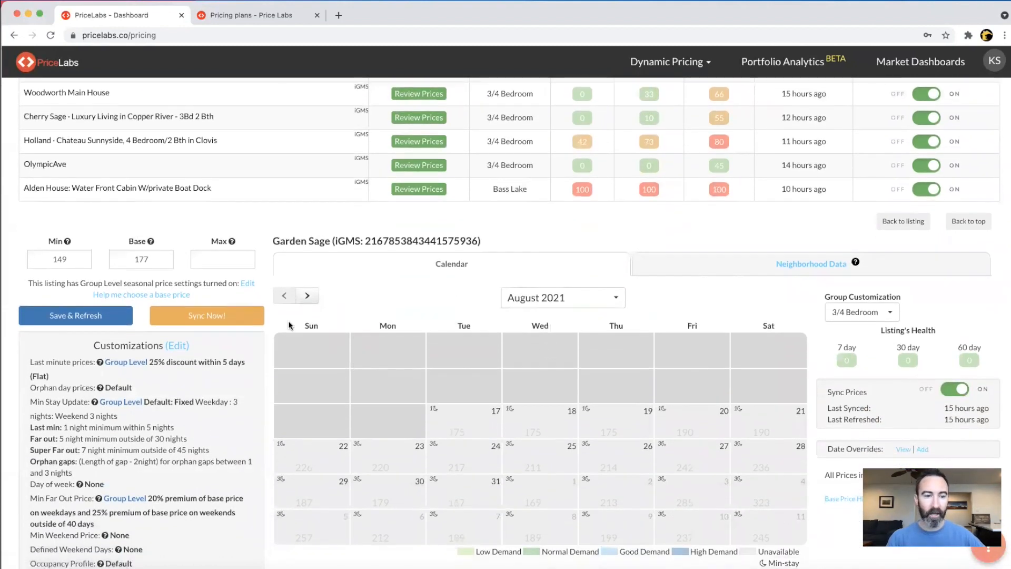
- Turn price syncing for the Garden Sage listing off and back on
click(963, 390)
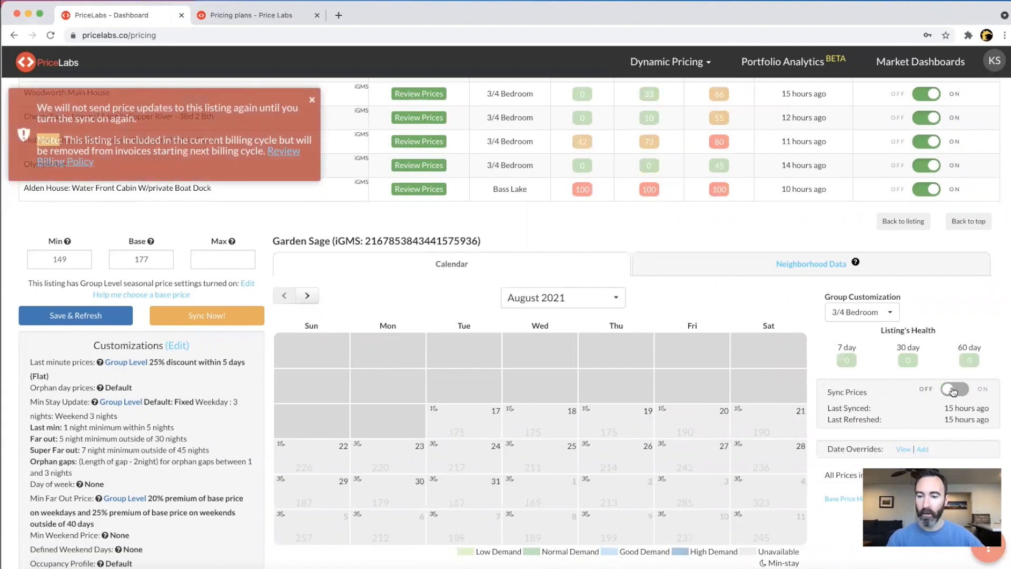
click(953, 390)
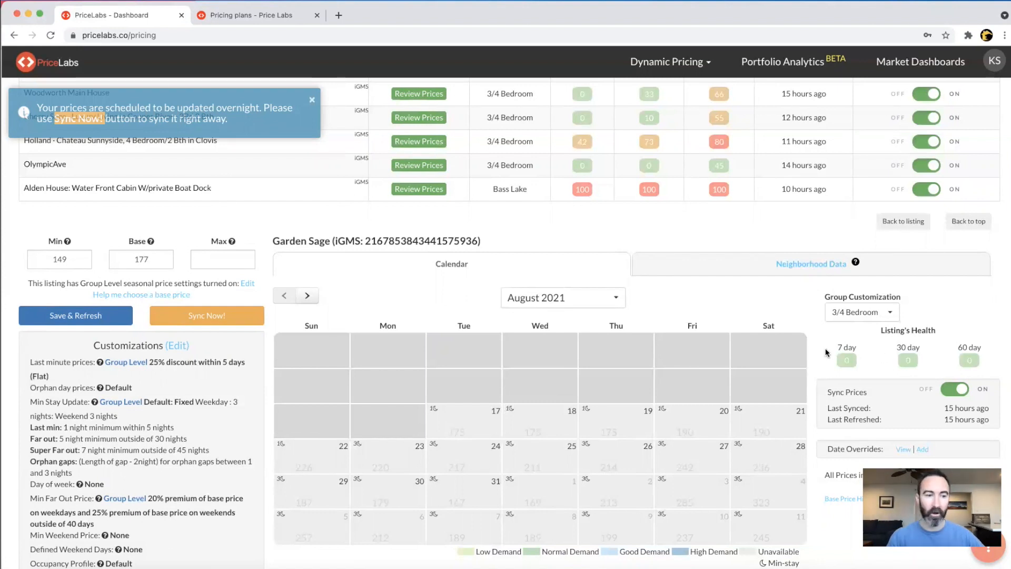
- Clear the minimum price of the Garden Sage listing
click(37, 260)
double_click(37, 259)
key(BackSpace)
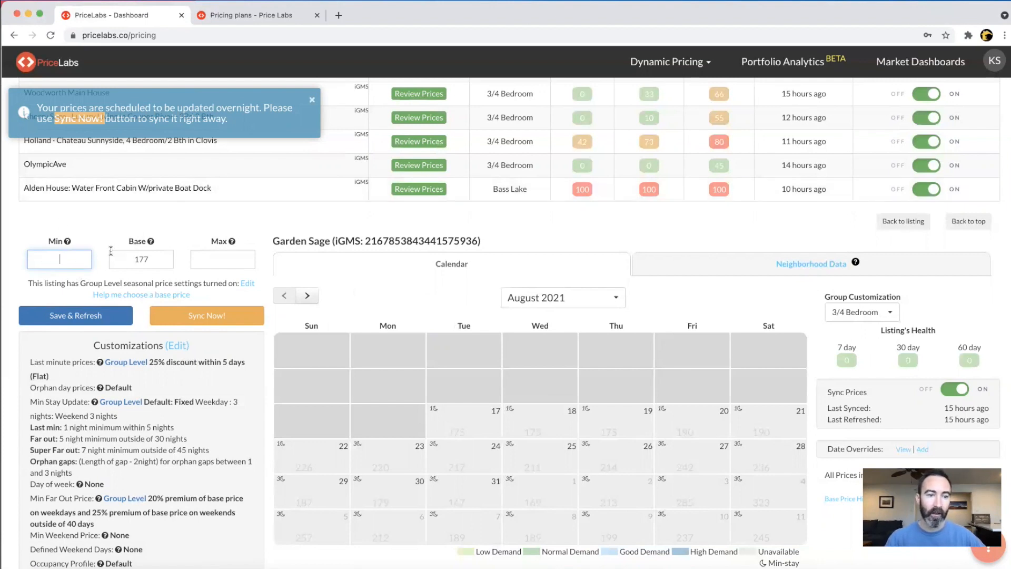
- Examine the Garden Sage daily prices in the calendar for September 2021 and October 2021
click(615, 301)
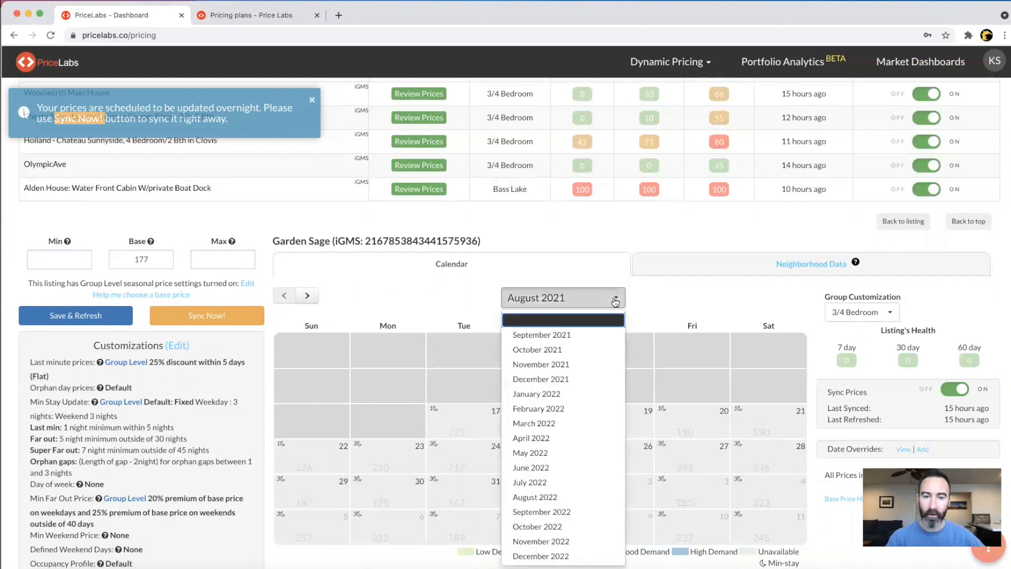
click(598, 334)
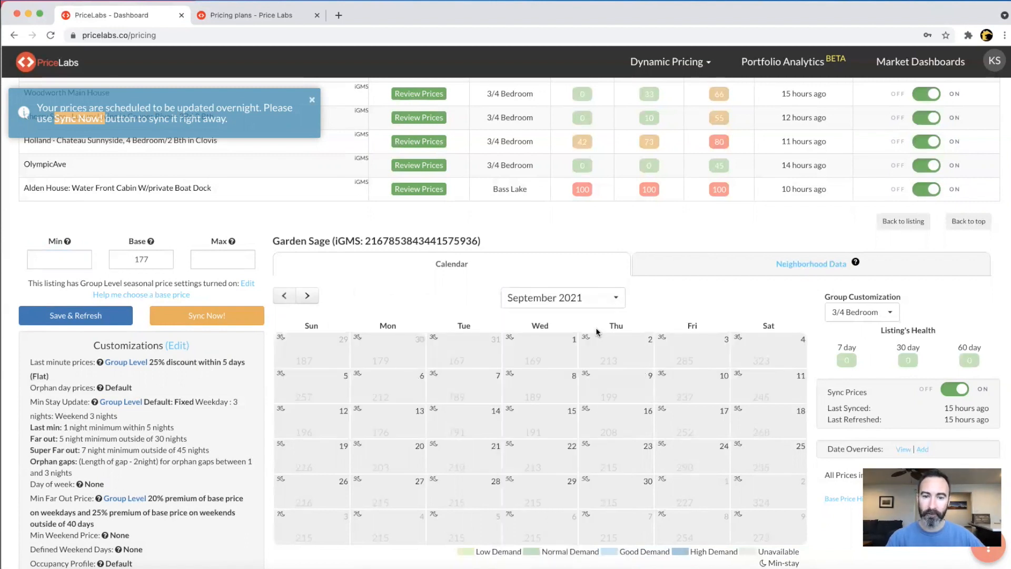
click(613, 303)
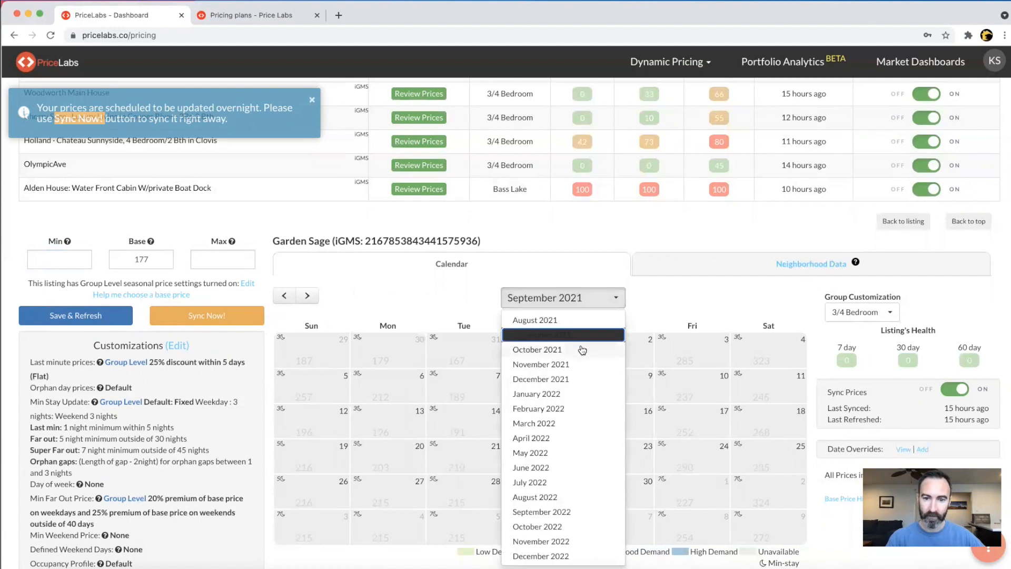
click(583, 349)
scroll(563, 357, down, 1)
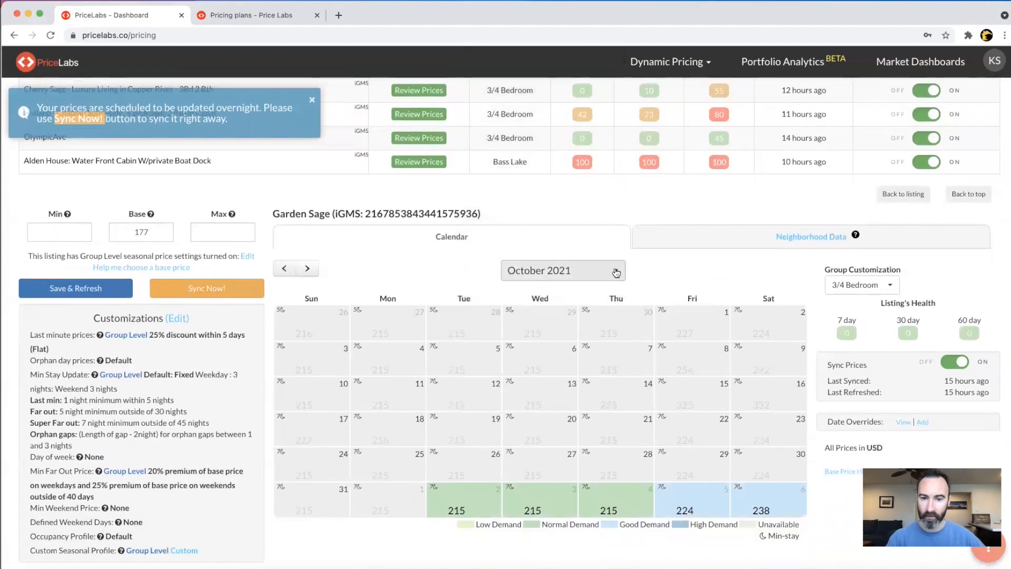
click(616, 272)
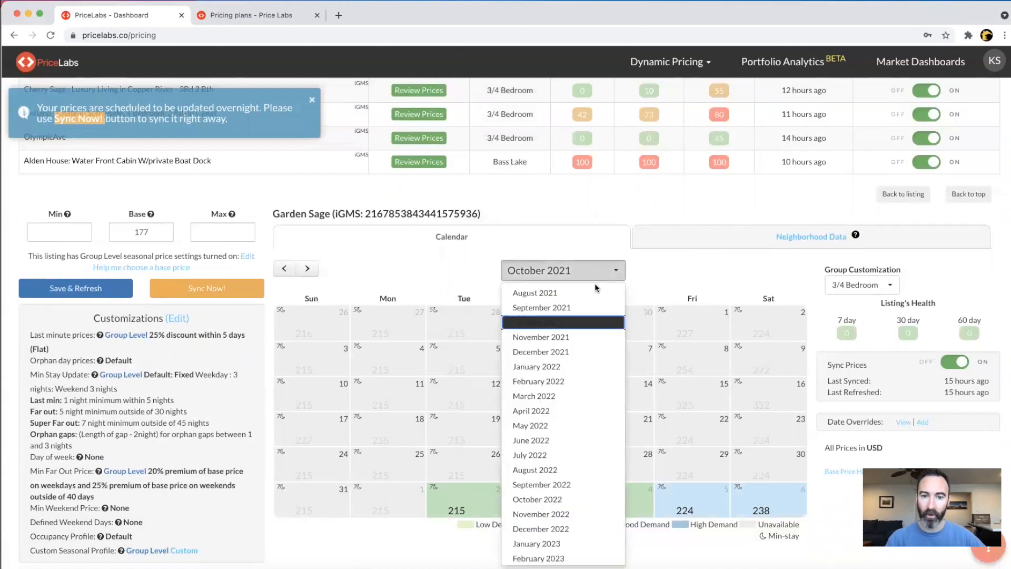
click(647, 274)
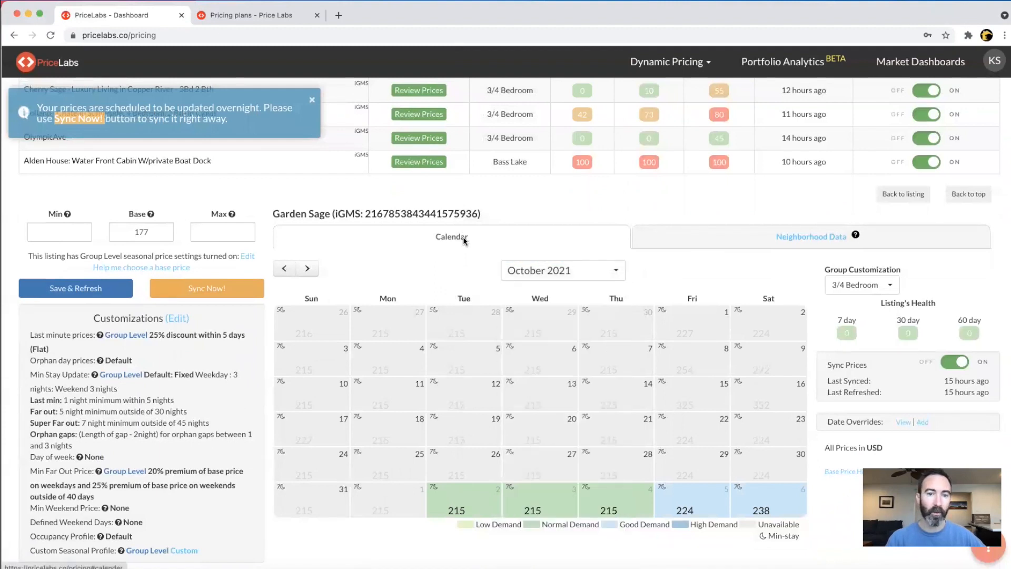
scroll(463, 237, up, 1)
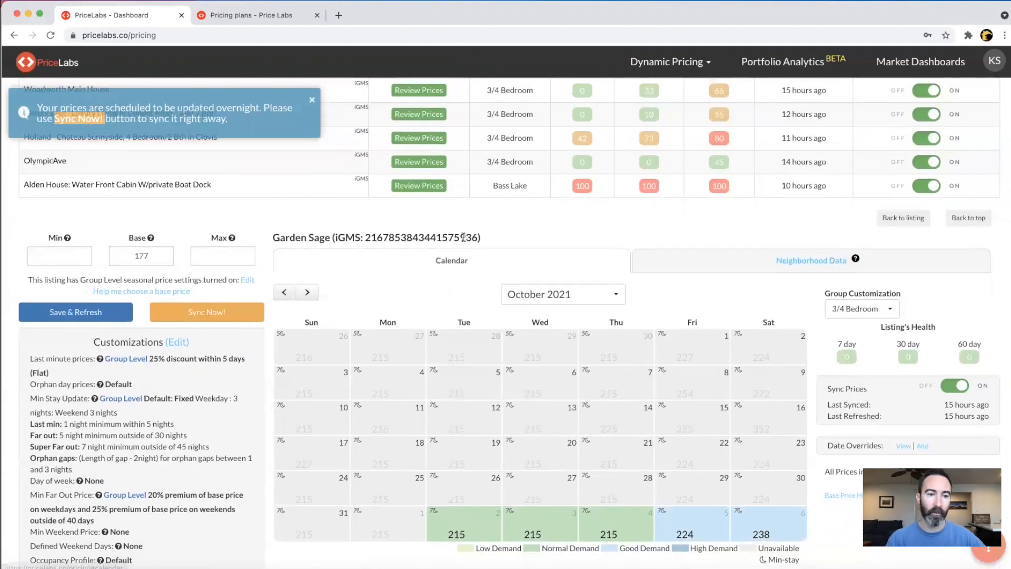
- Set the Garden Sage minimum price to 149, save and refresh the listing, and sync its prices immediately
click(73, 254)
text(140)
click(74, 311)
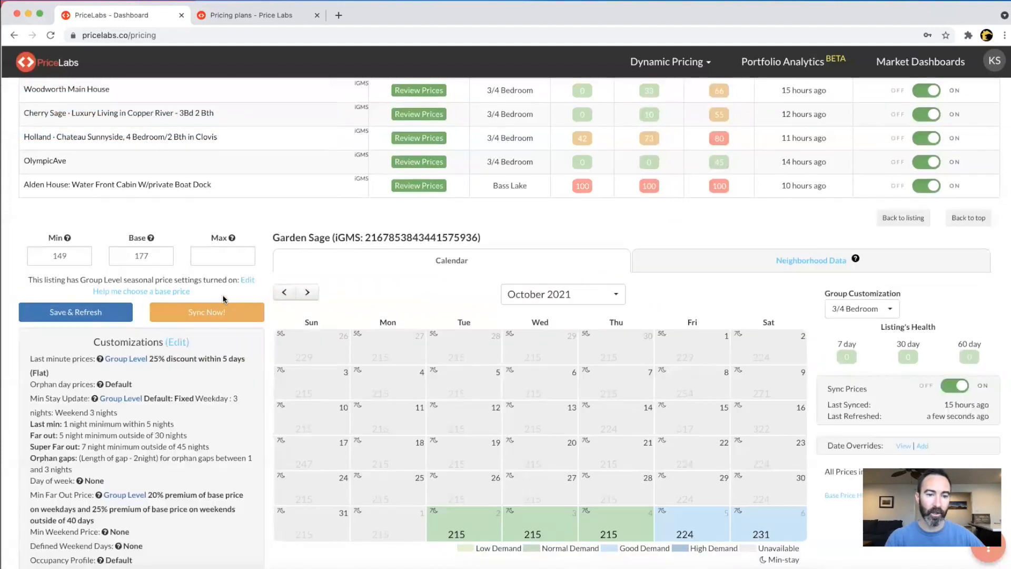
click(222, 314)
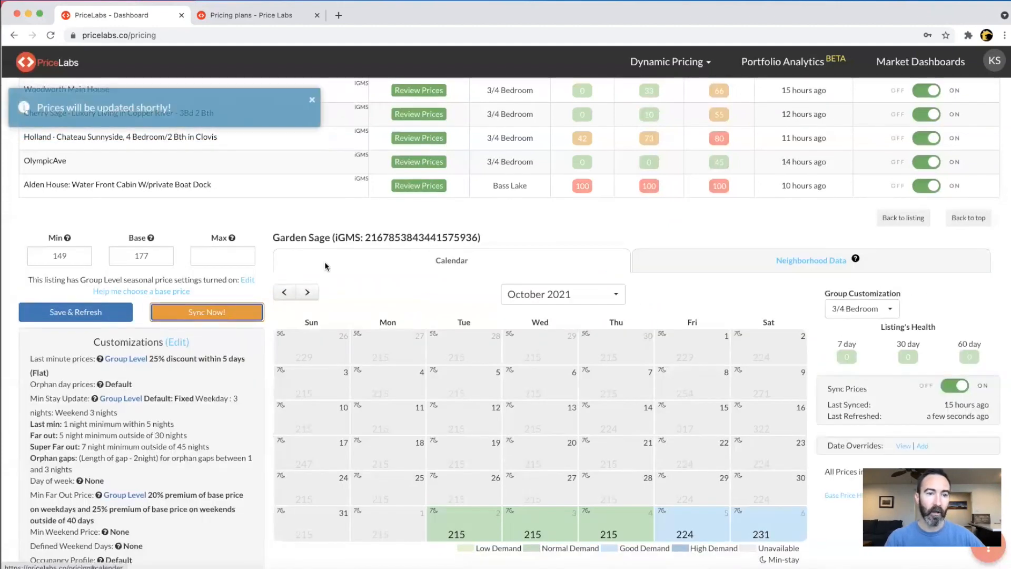
- Open the pricing calendar and settings of the Mariposa listing from the listings table
scroll(325, 261, up, 2)
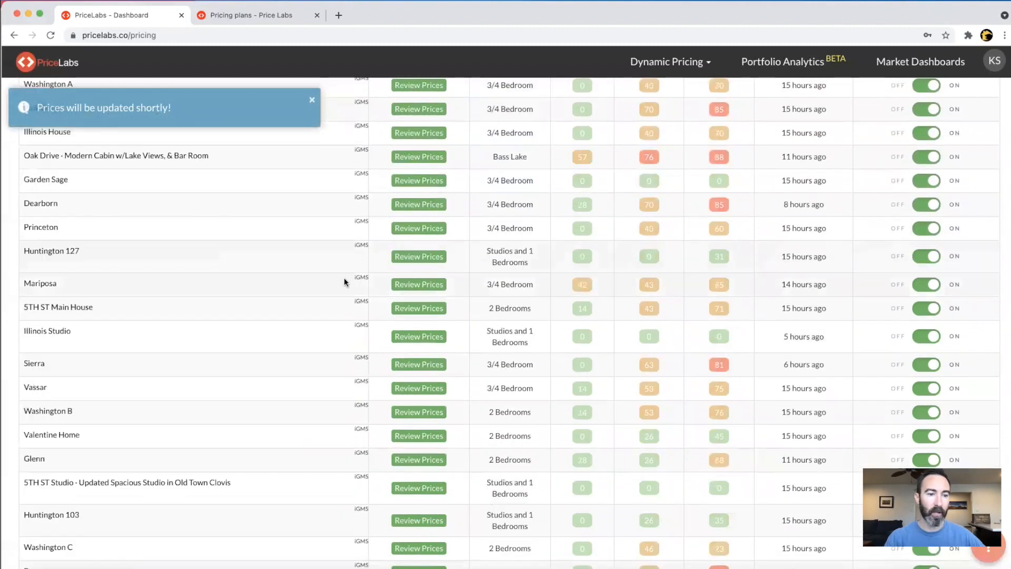
click(424, 284)
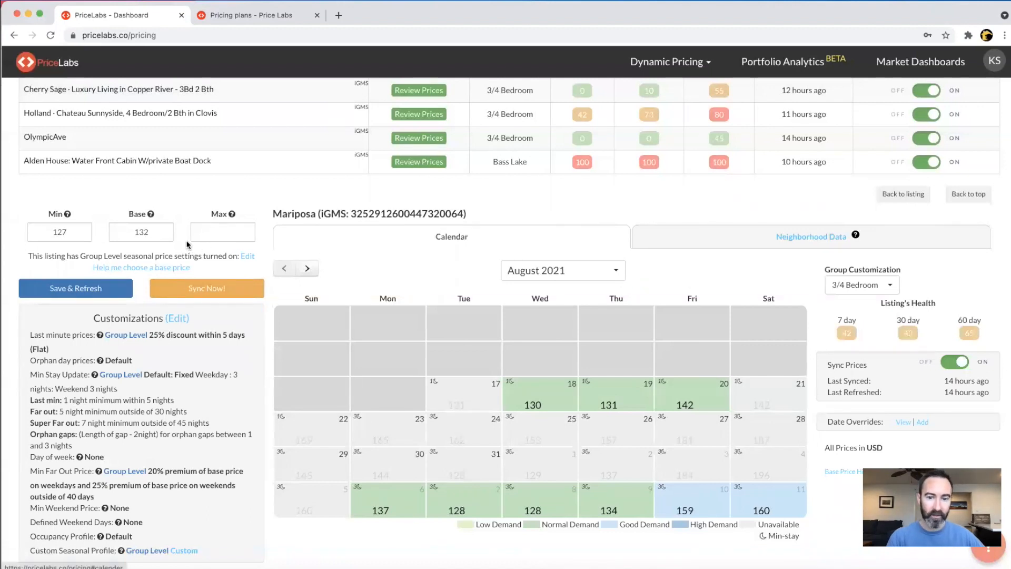
mouse_move(548, 399)
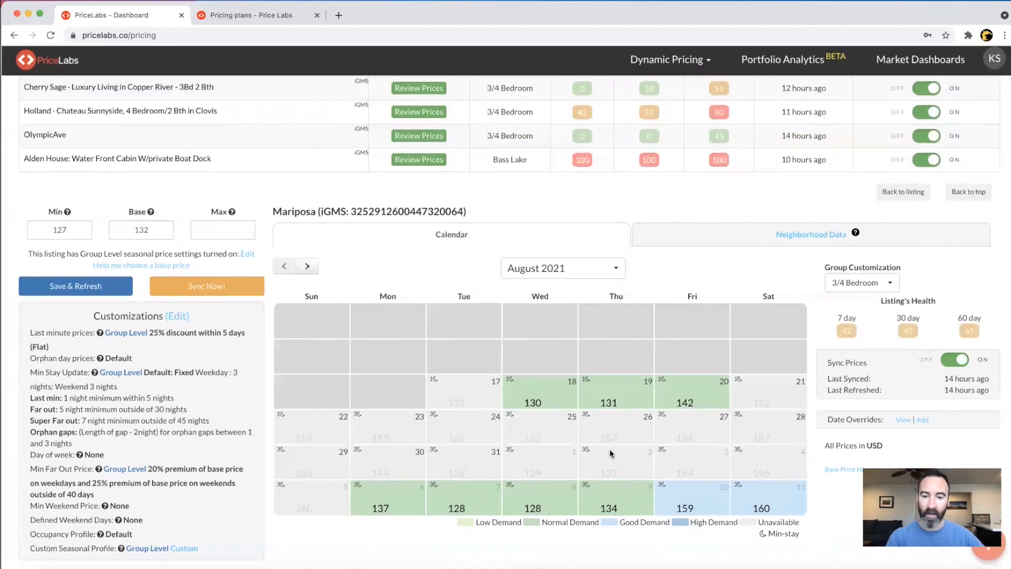
mouse_move(554, 504)
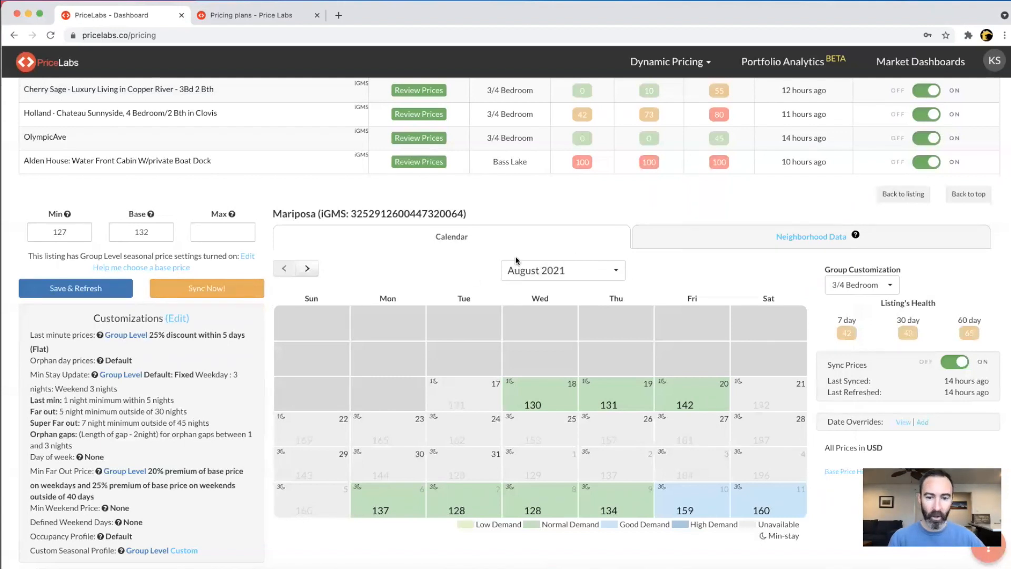
- Show September 2021 in the Mariposa calendar and examine its weekday and weekend prices
click(590, 278)
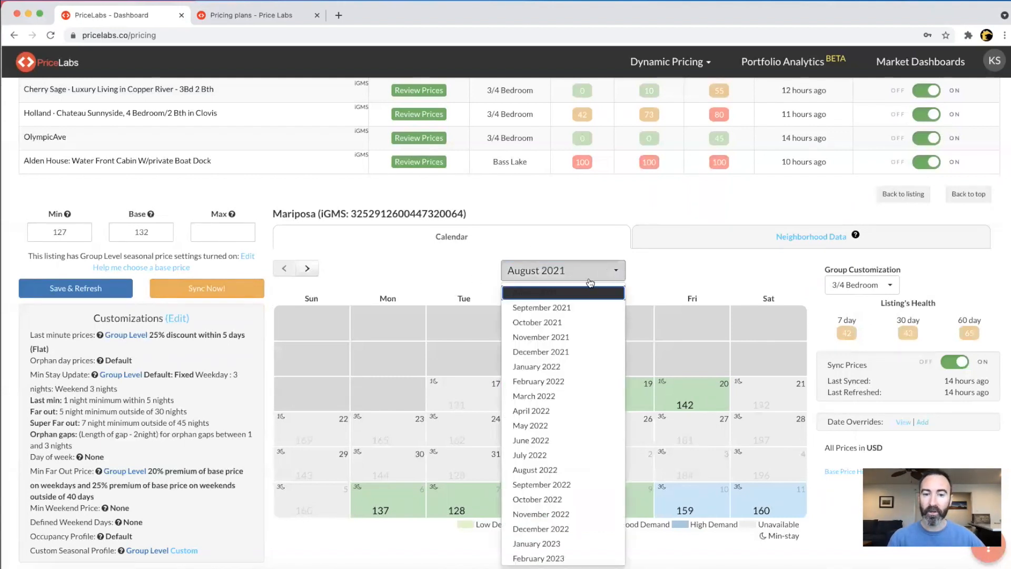
click(578, 308)
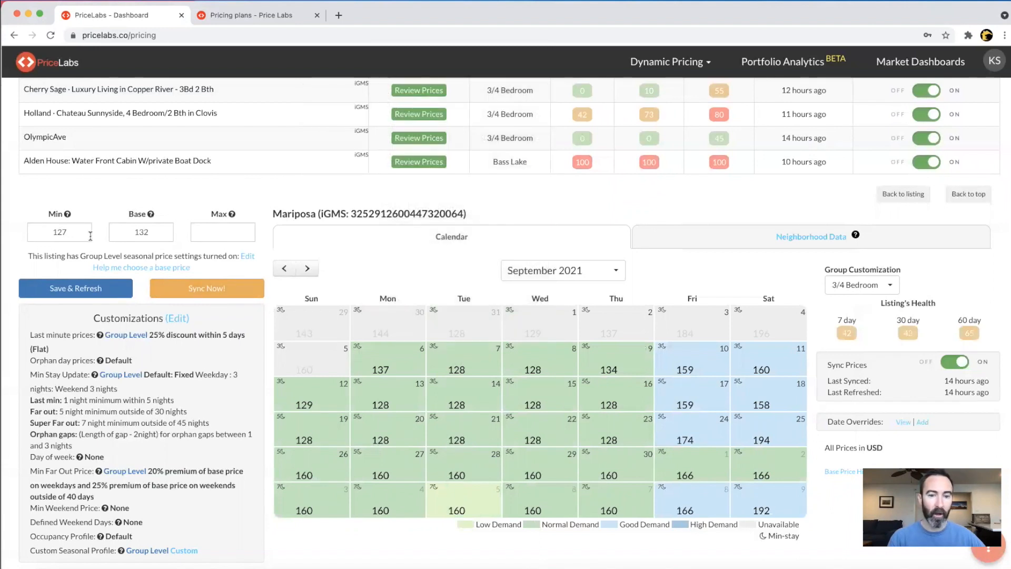
mouse_move(563, 374)
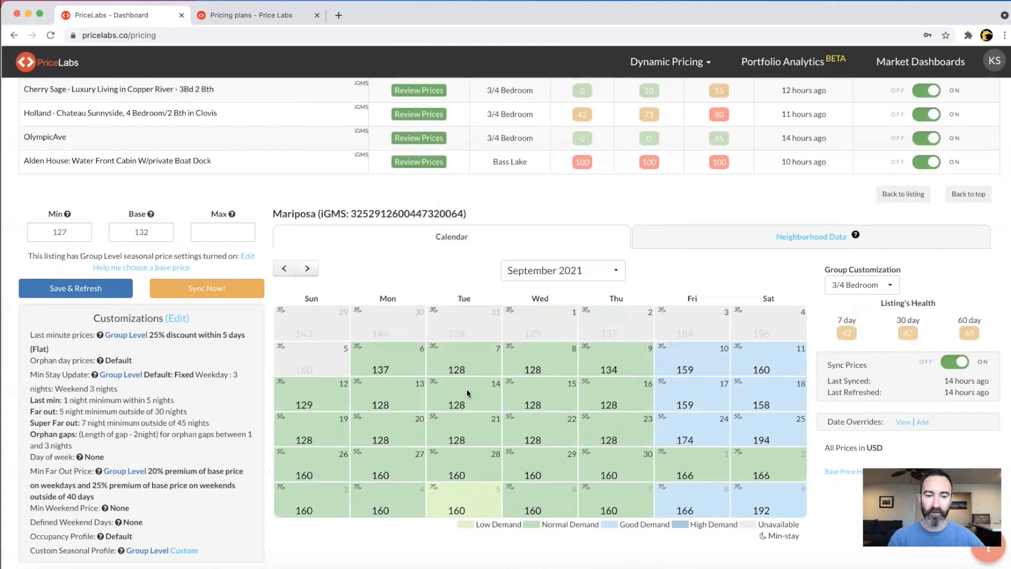
mouse_move(436, 408)
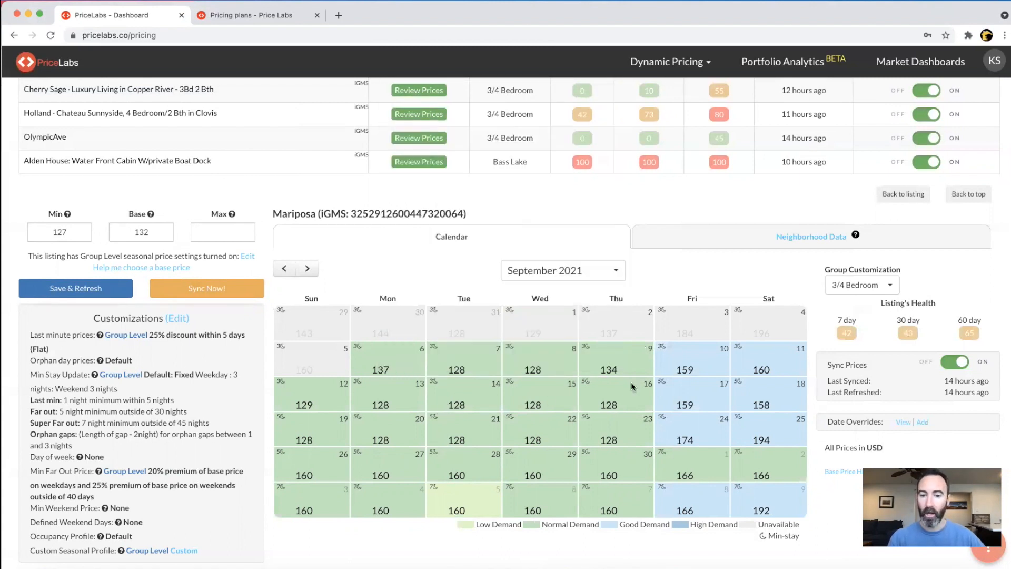
mouse_move(697, 371)
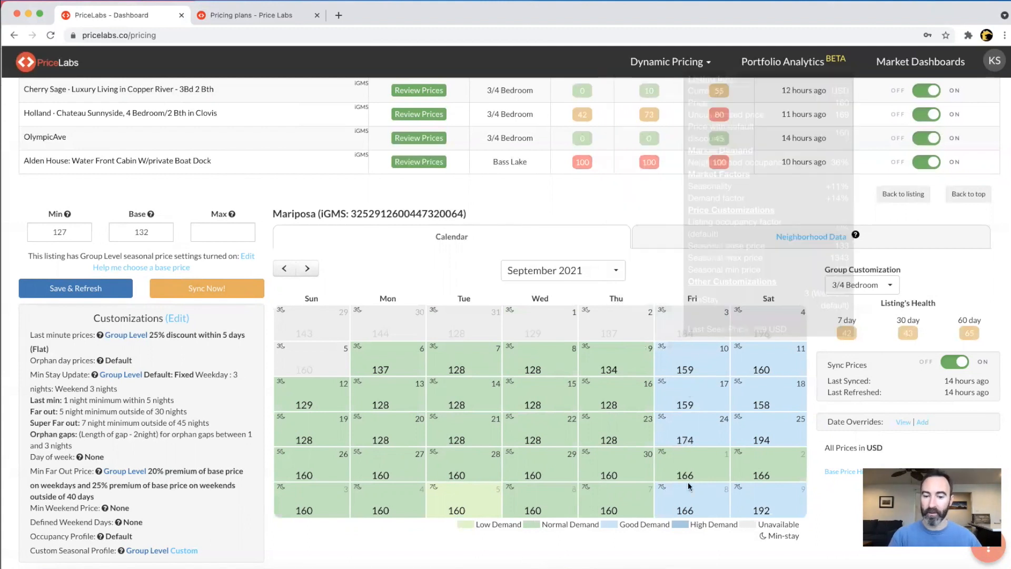
mouse_move(494, 515)
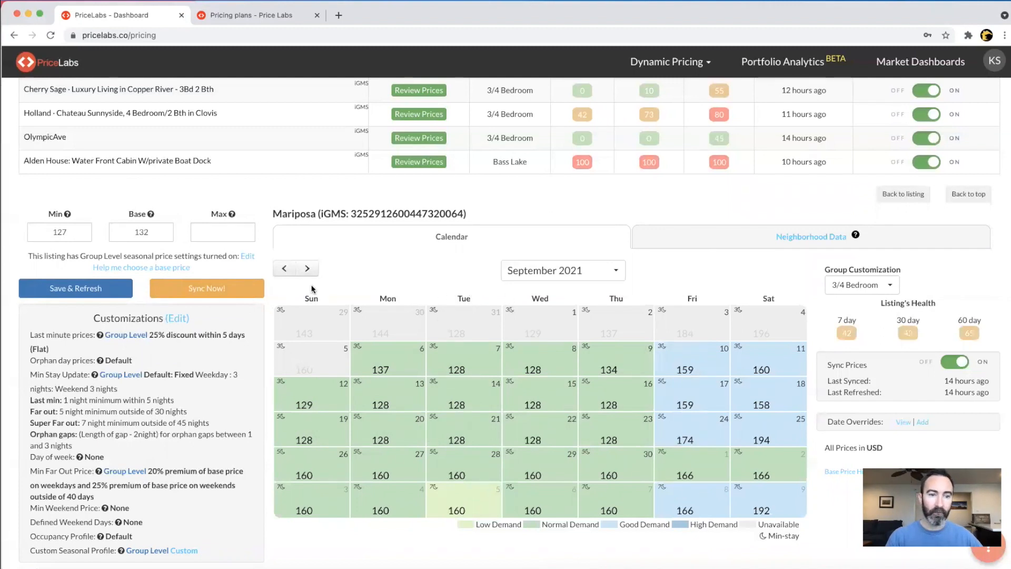
- Set the Mariposa base price to 135, then save and refresh the calendar prices
click(159, 230)
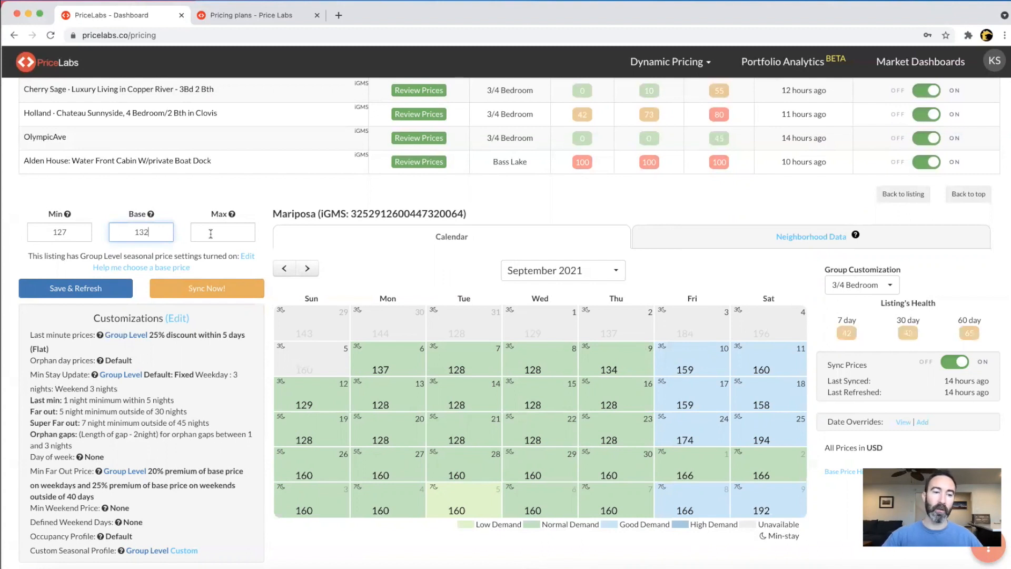
key(BackSpace)
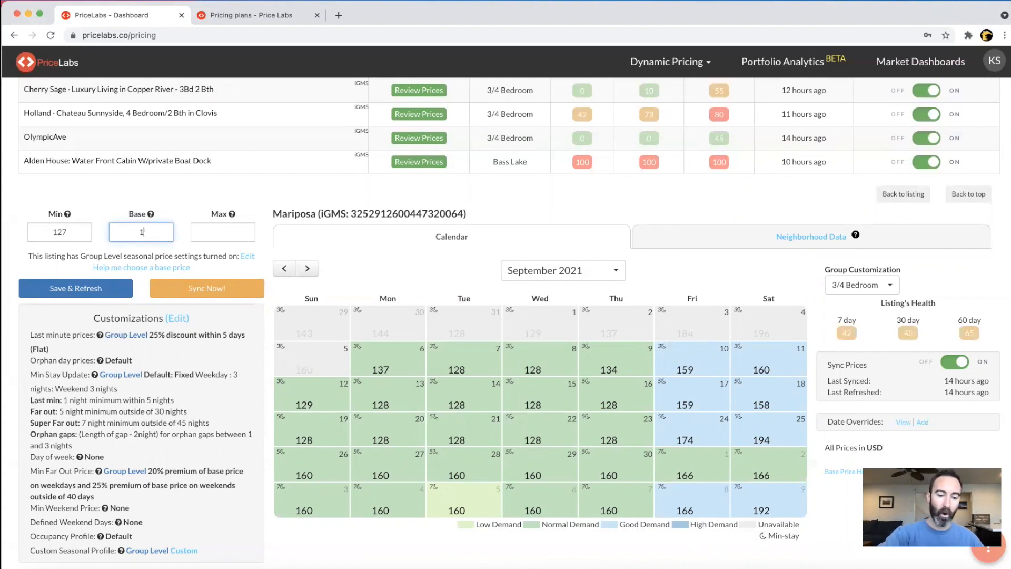
text(5)
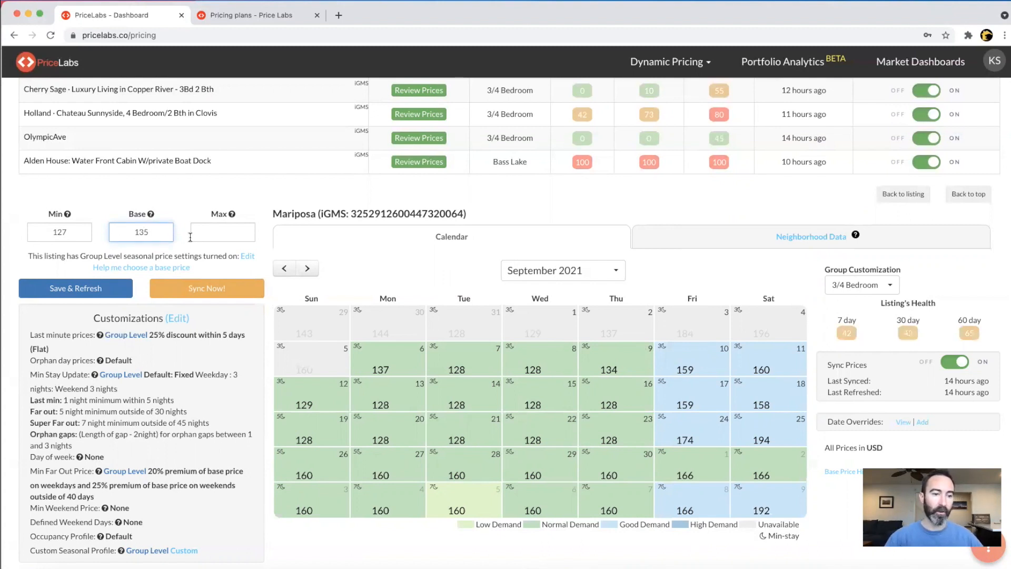
click(110, 288)
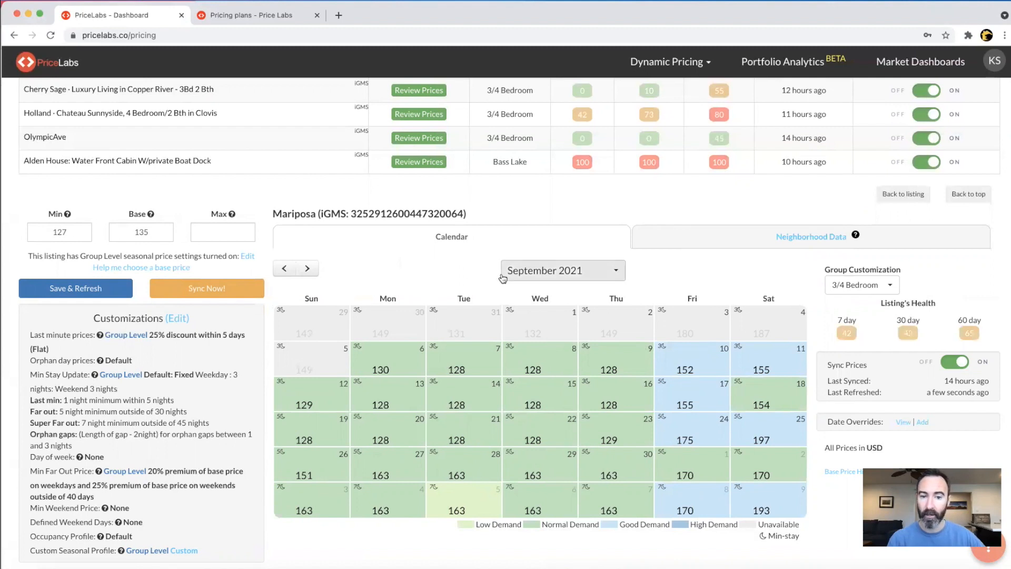
- Open the listing-level customizations of Mariposa for editing
mouse_move(768, 365)
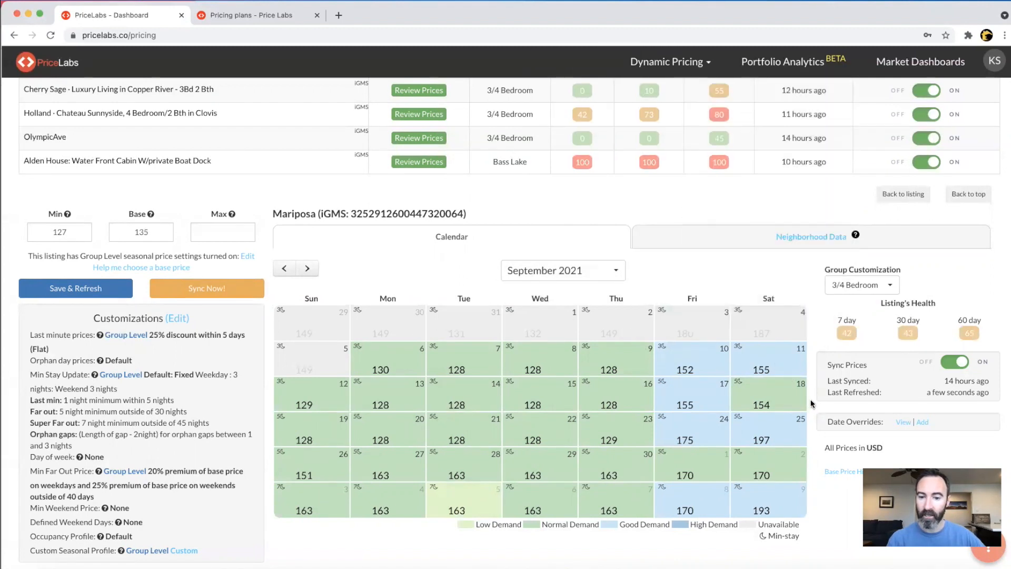
mouse_move(800, 431)
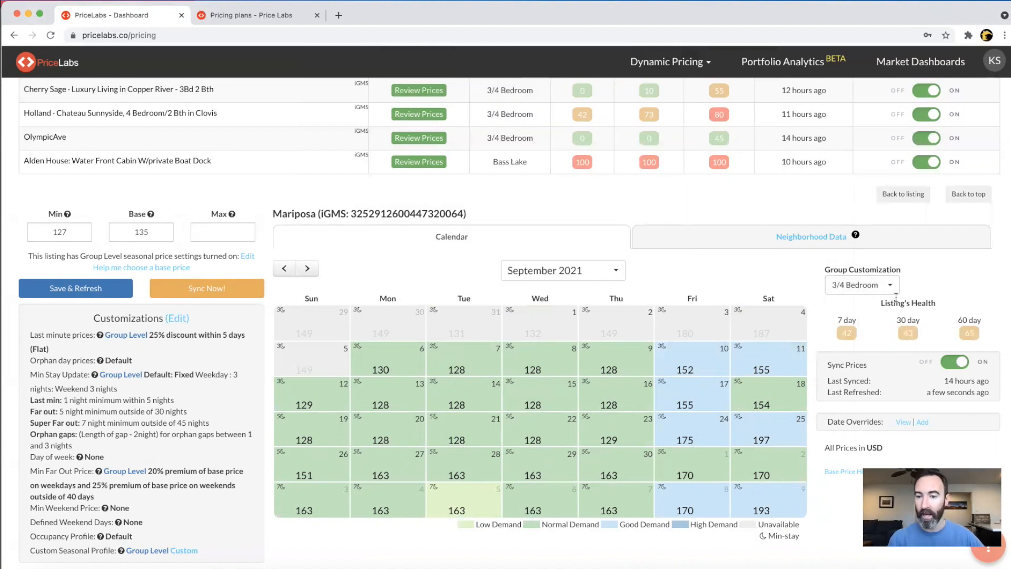
click(183, 318)
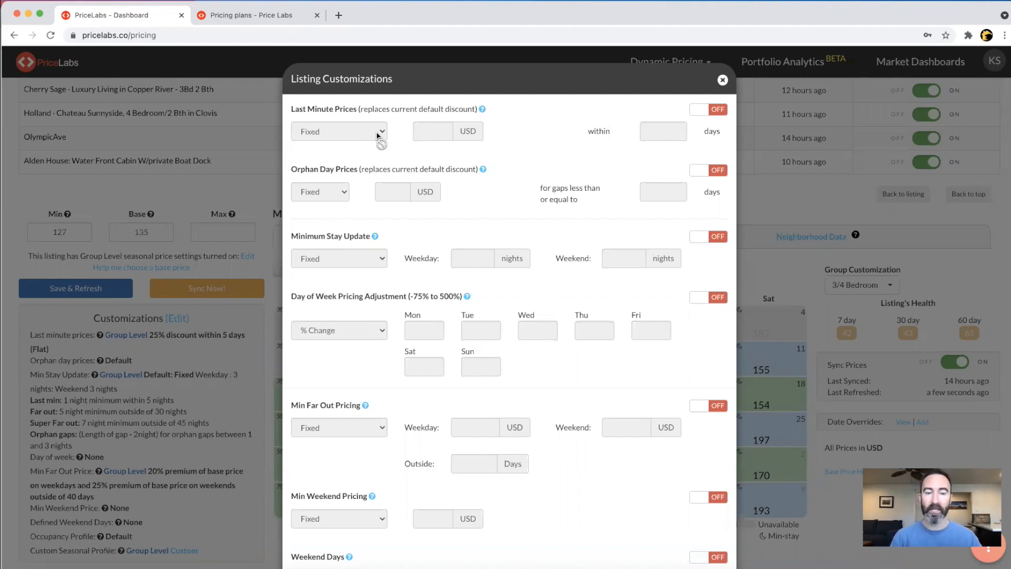
- Try a gradual 25% last-minute discount within 5 days, and switch Last Minute Prices off again
click(700, 112)
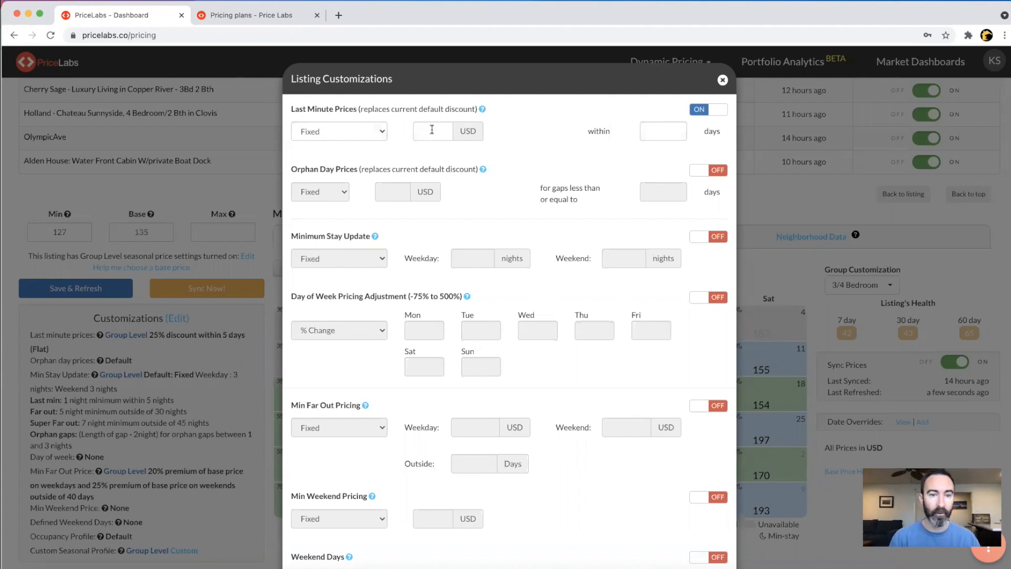
click(382, 132)
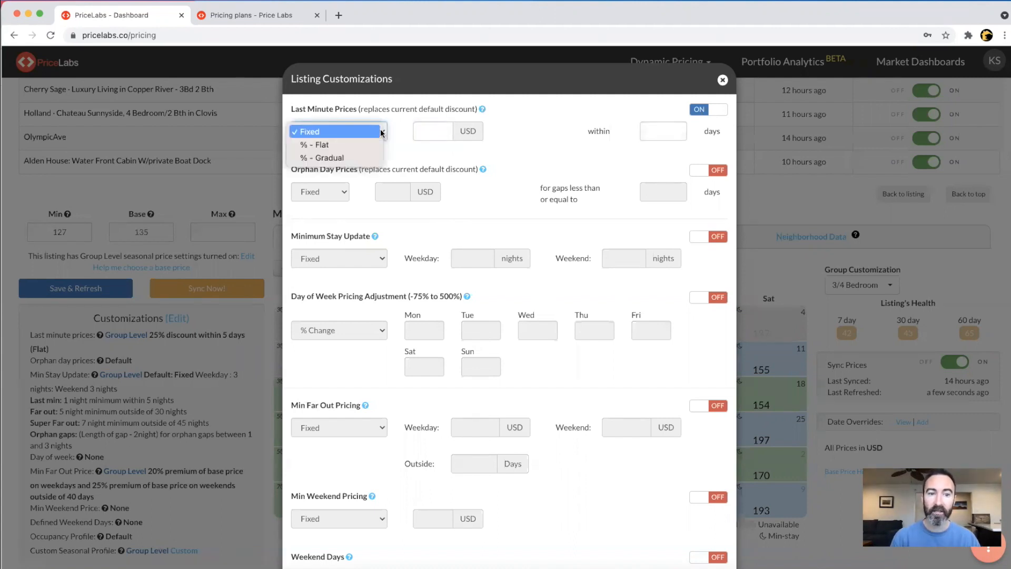
click(358, 158)
click(429, 131)
text(25)
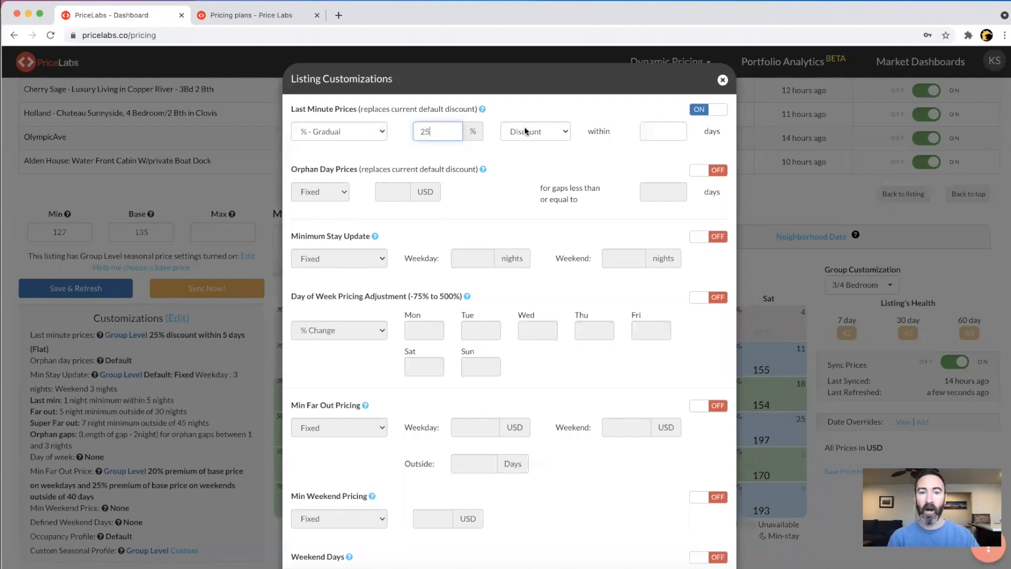
click(661, 129)
text(5)
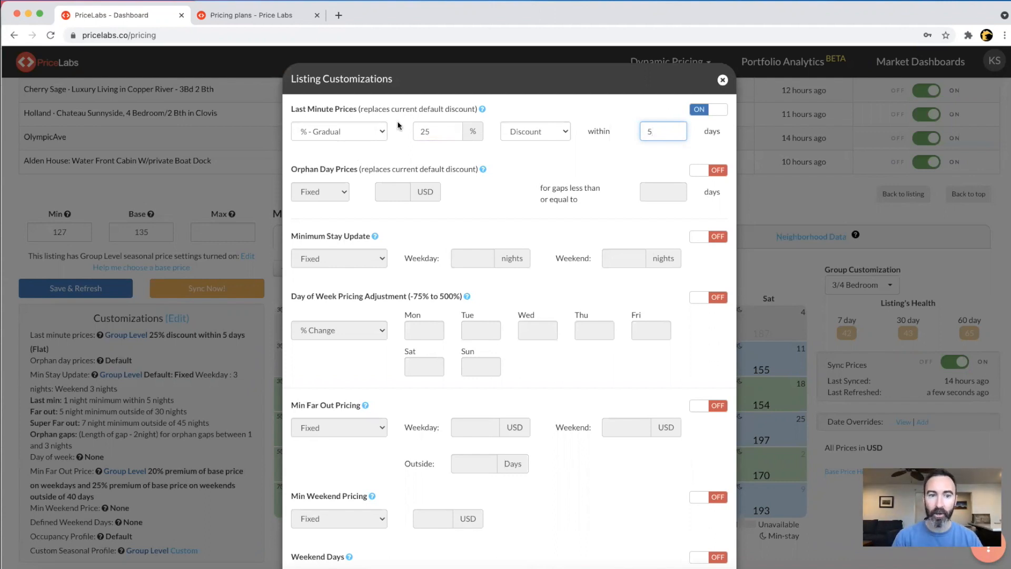
click(711, 116)
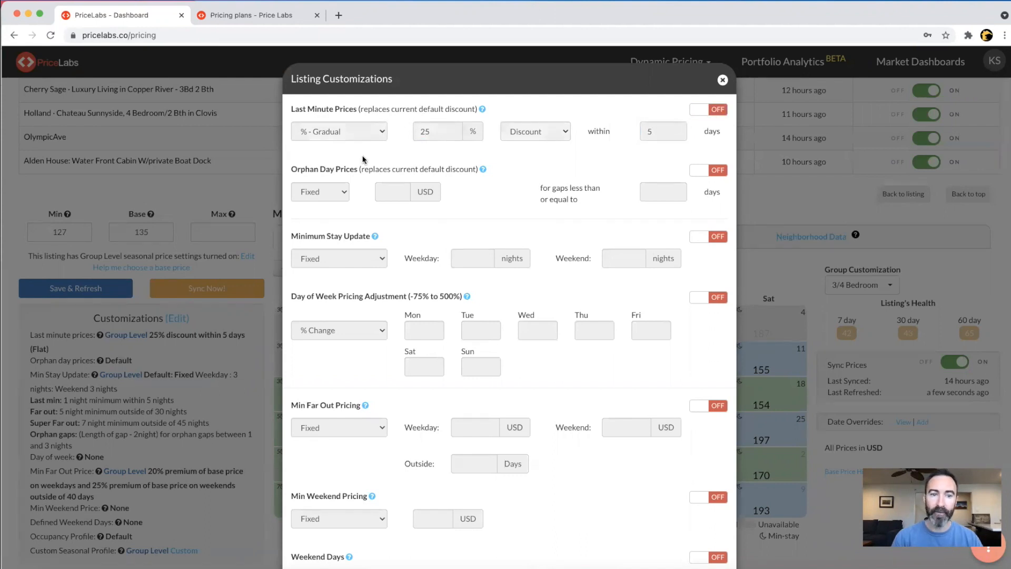
- Try a percentage-based Orphan Day Prices discount with different gap lengths, clear the gap length and switch the customization off again
click(702, 172)
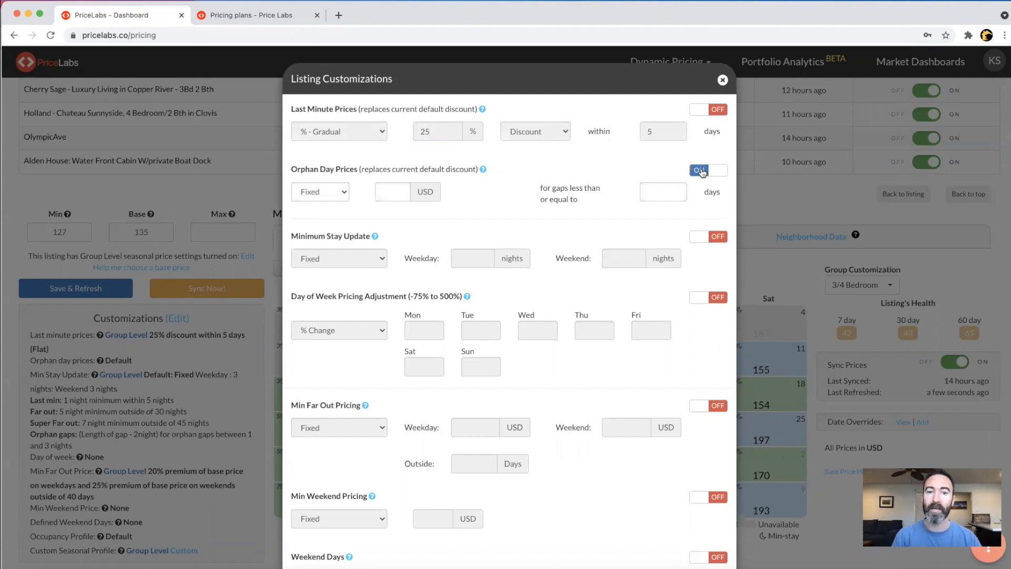
click(335, 193)
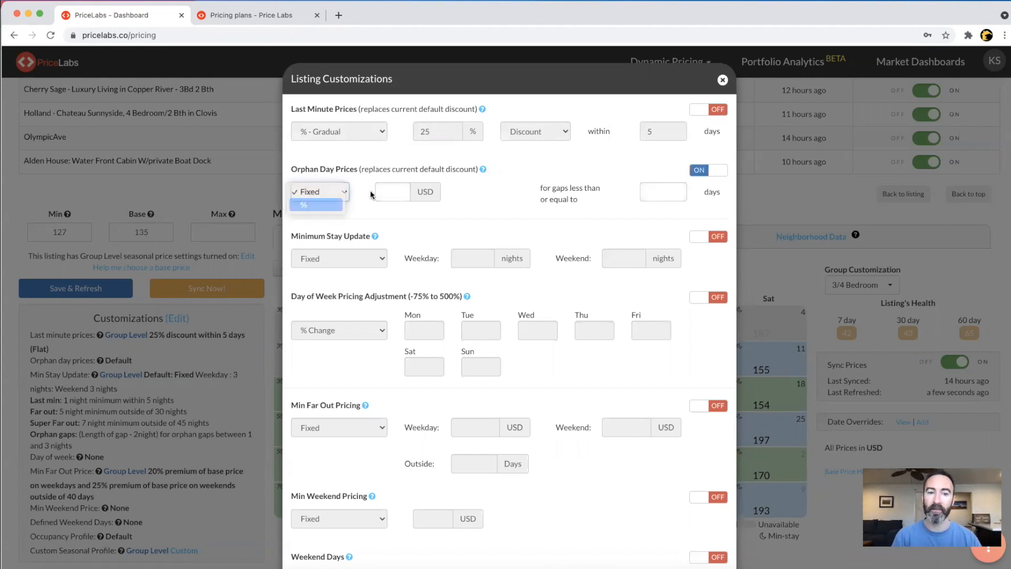
click(328, 205)
click(405, 195)
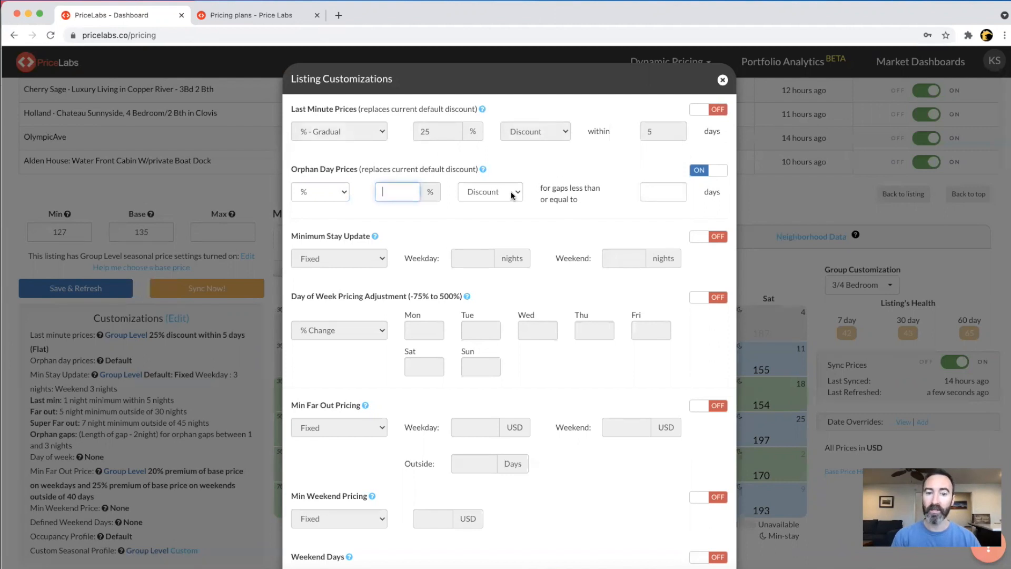
click(668, 189)
text(2)
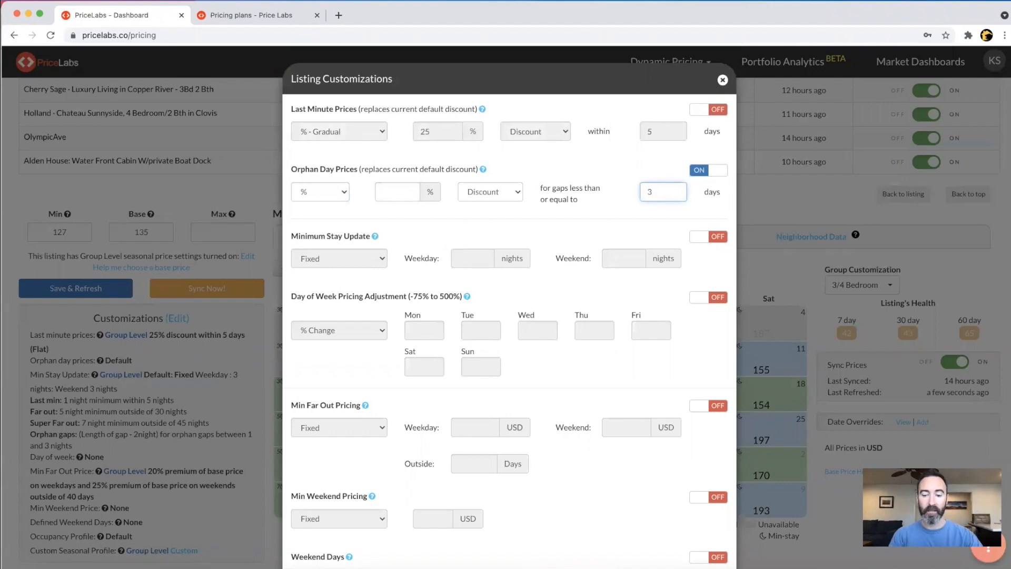
key(BackSpace)
text(1)
key(BackSpace)
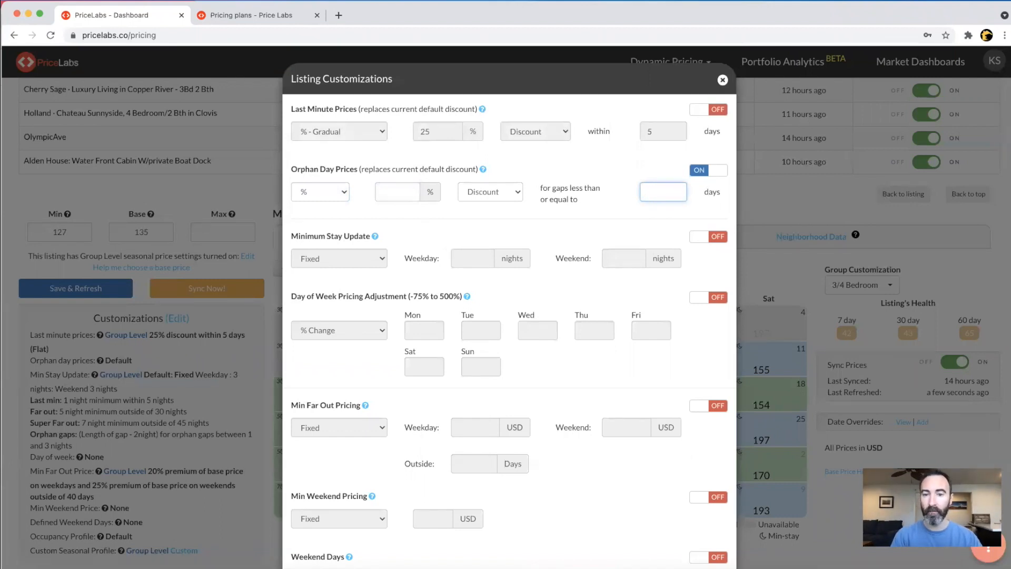
click(709, 171)
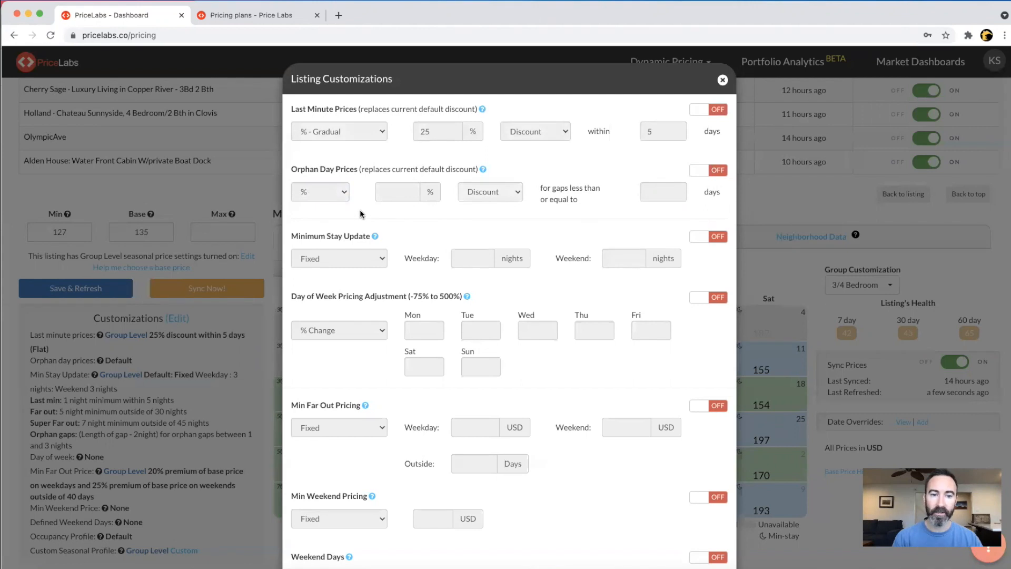
- Enable Minimum Stay Update and its last-minute bookings rule, applying the rule's minimum within the last 7 nights
click(715, 237)
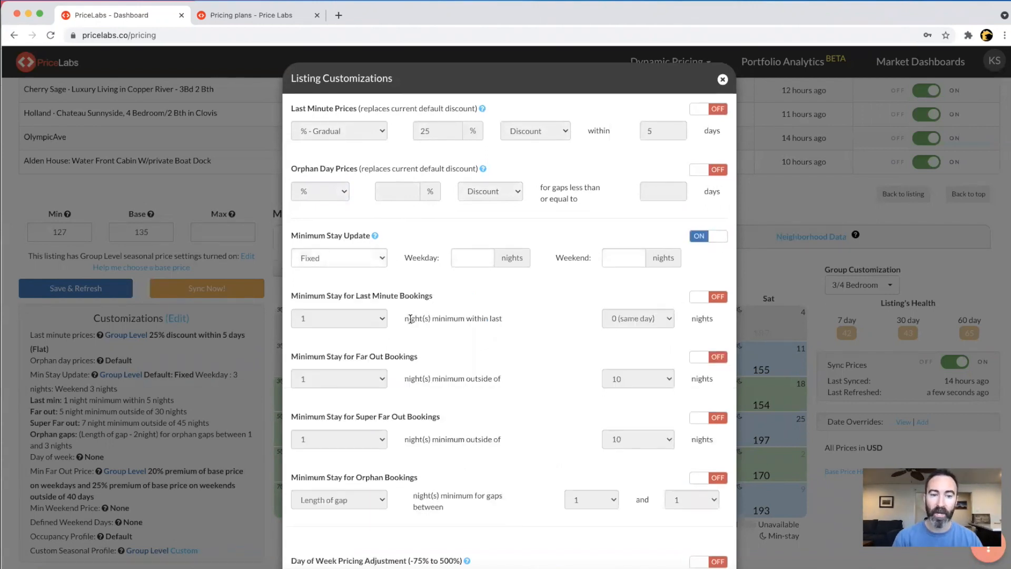
scroll(410, 319, down, 1)
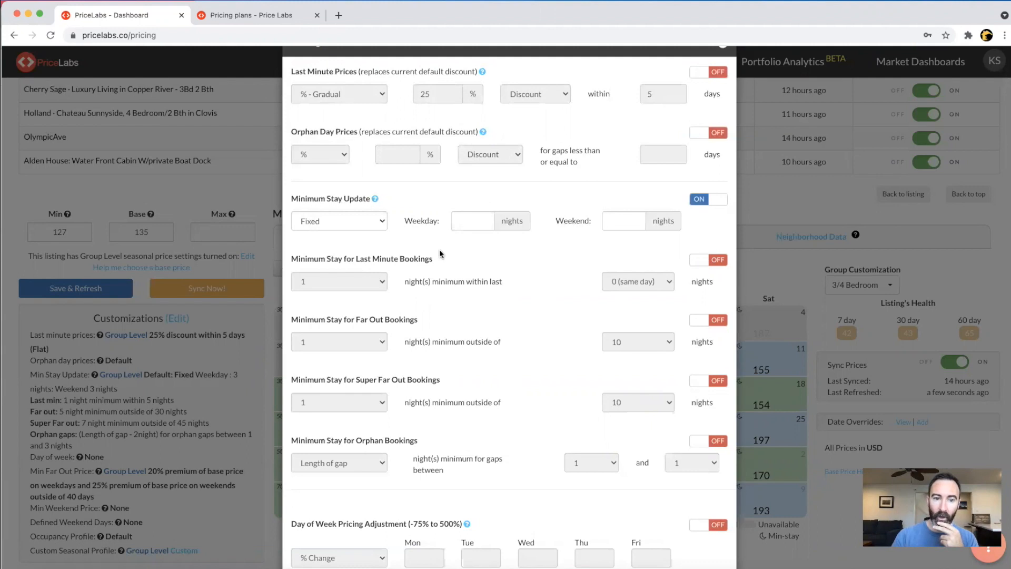
click(698, 263)
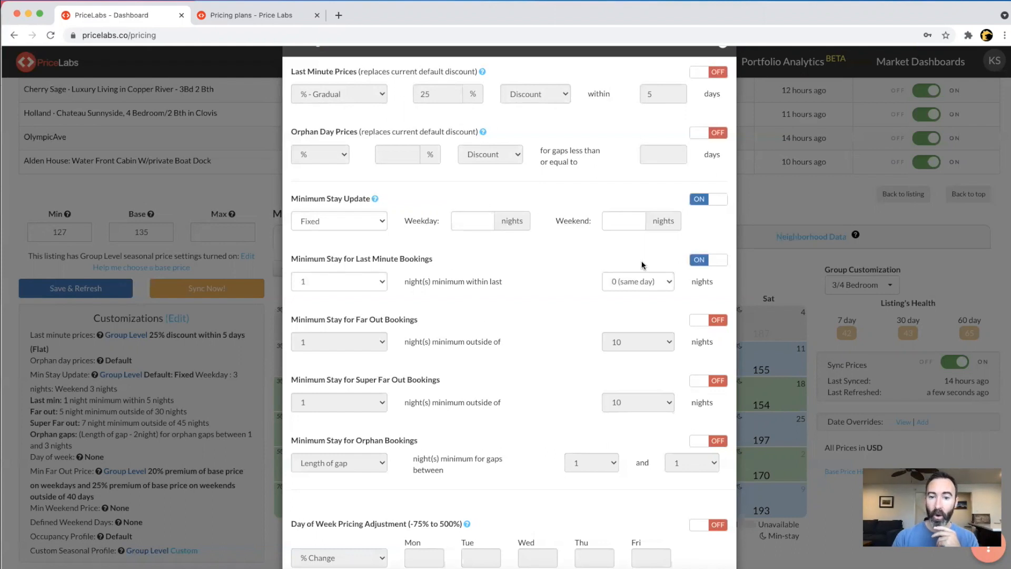
click(668, 284)
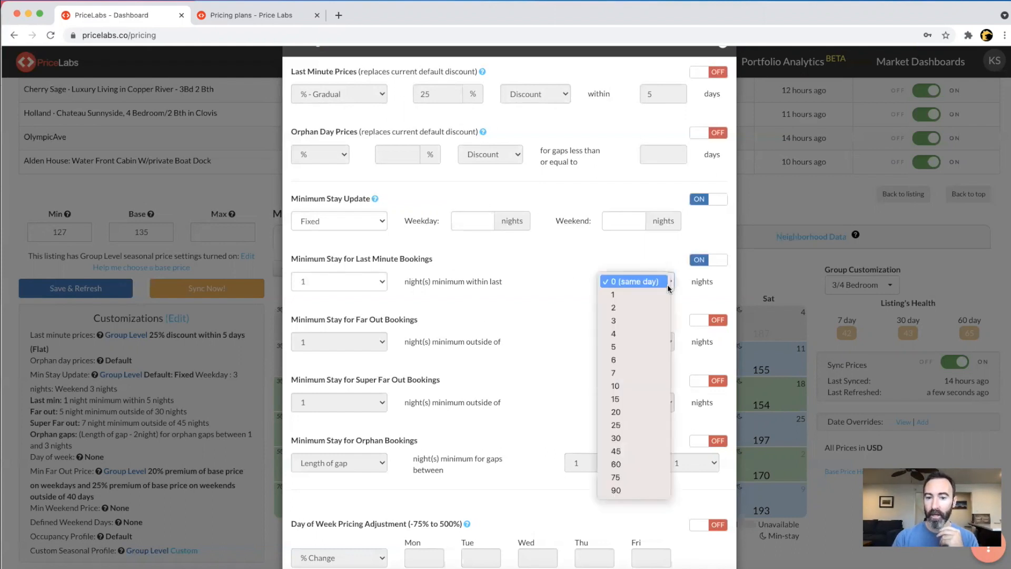
click(631, 372)
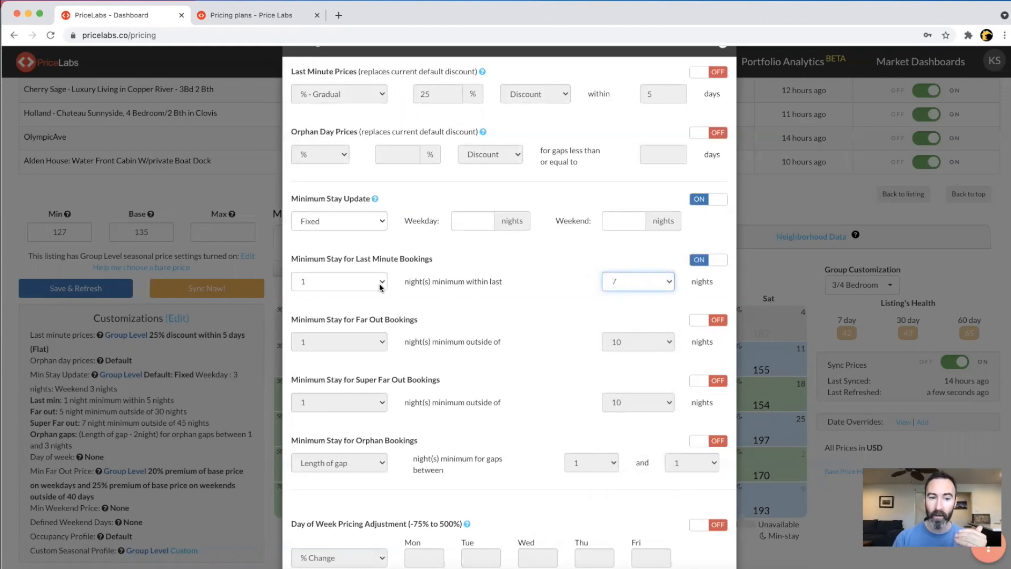
- Set the last-minute minimum stay to 2 nights, and enable the far out bookings rule with a 5-night minimum outside of 40 nights
click(371, 289)
click(368, 293)
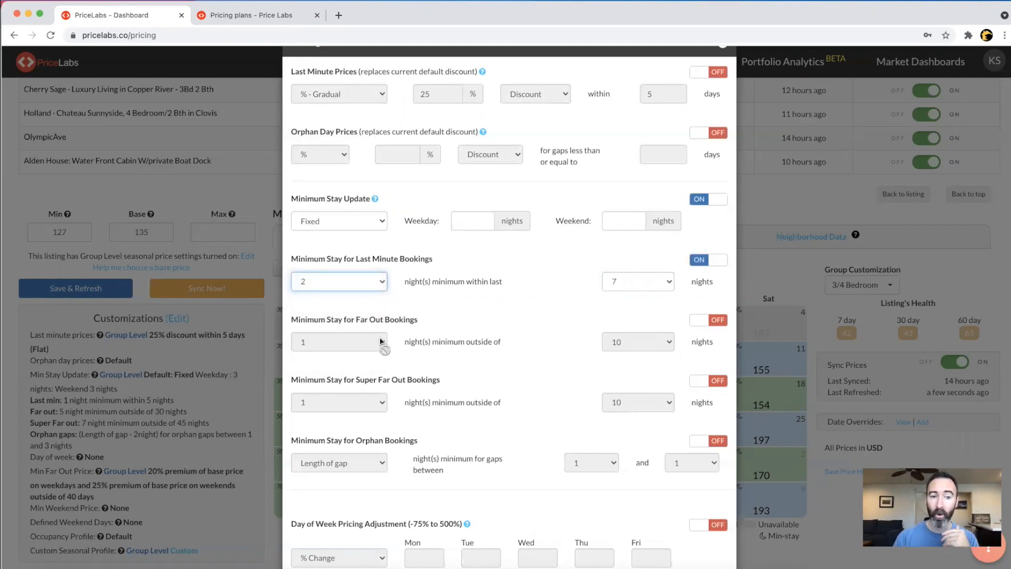
click(706, 328)
click(666, 342)
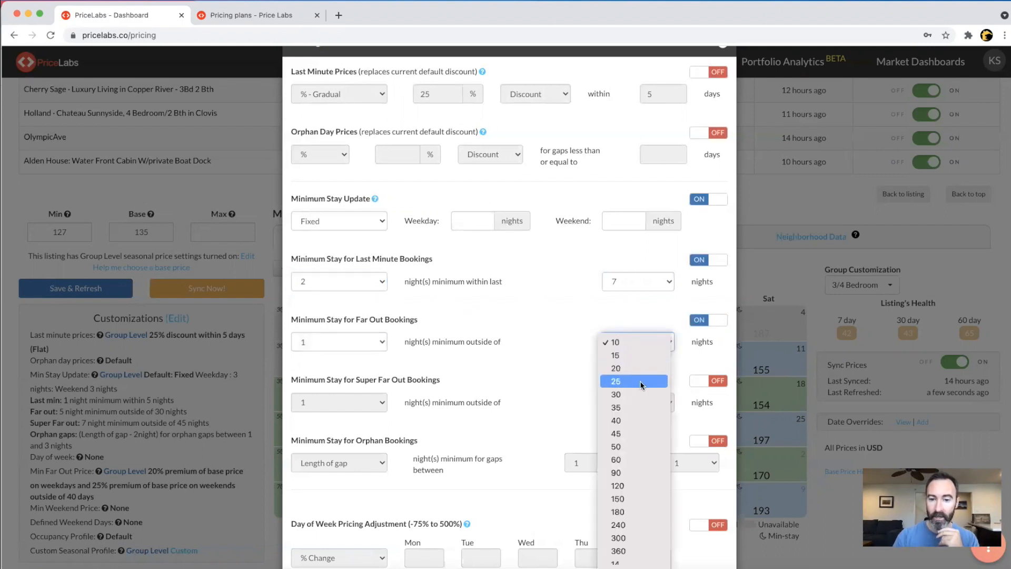
click(624, 420)
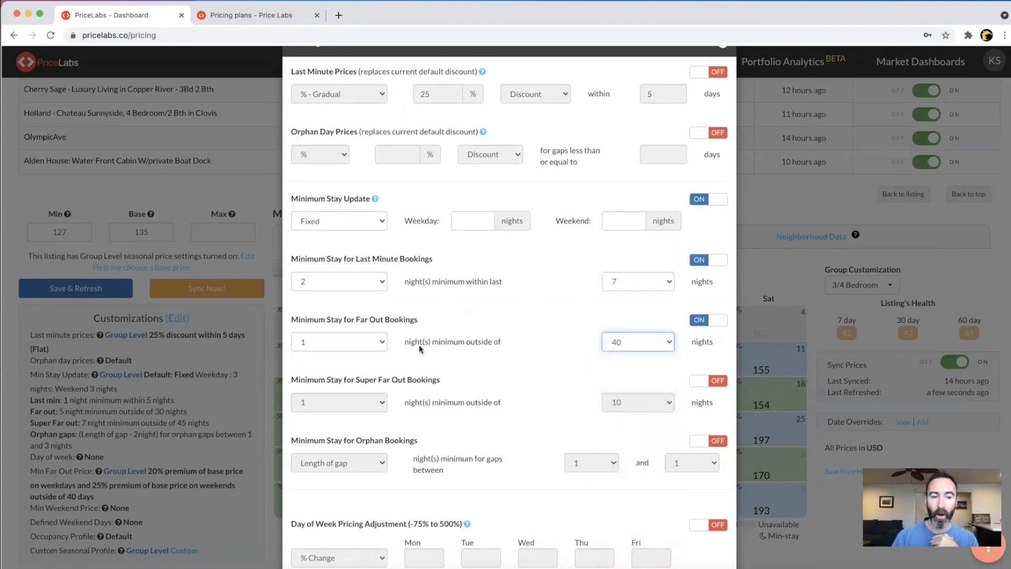
click(371, 344)
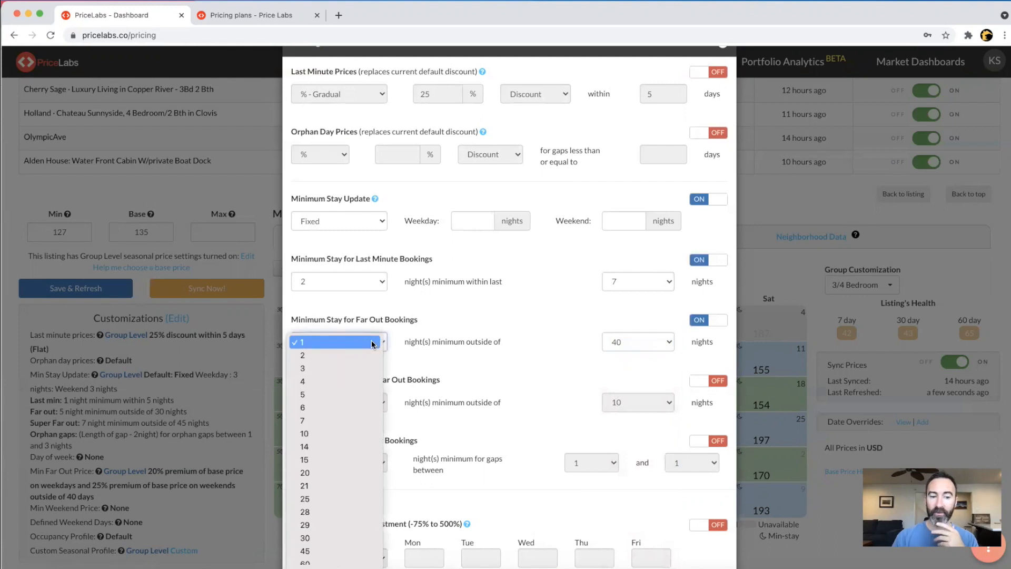
click(343, 419)
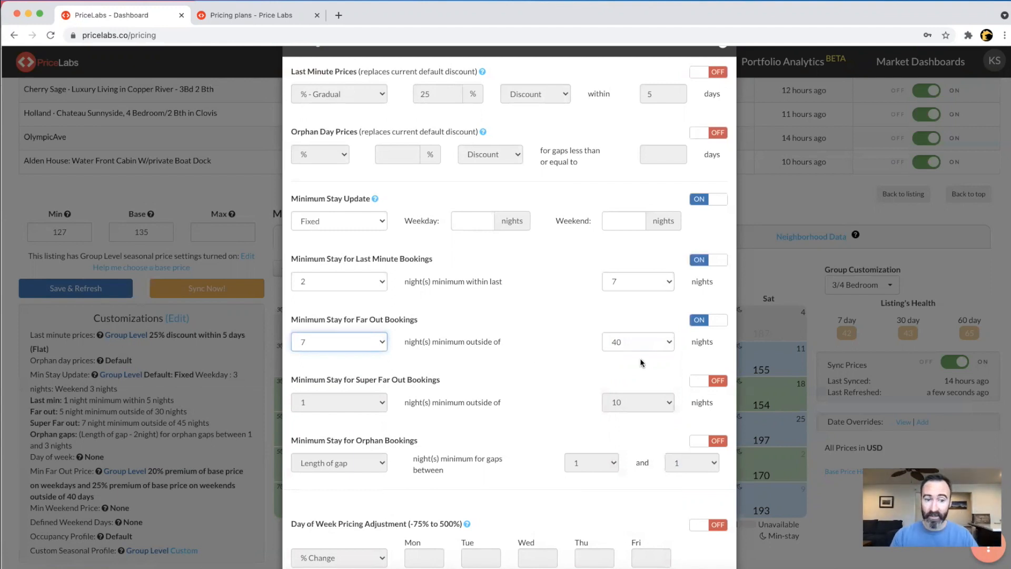
click(380, 342)
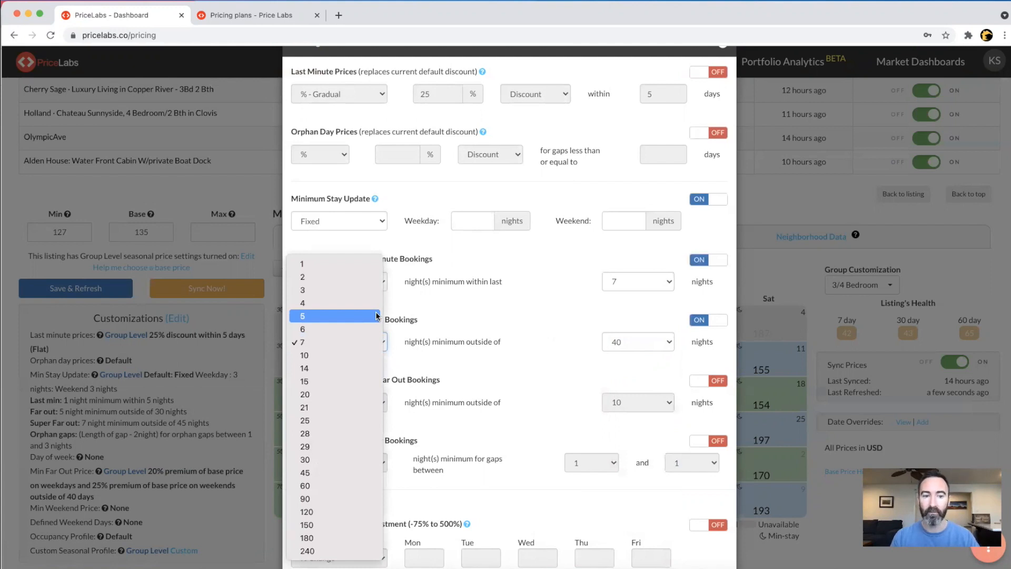
click(377, 316)
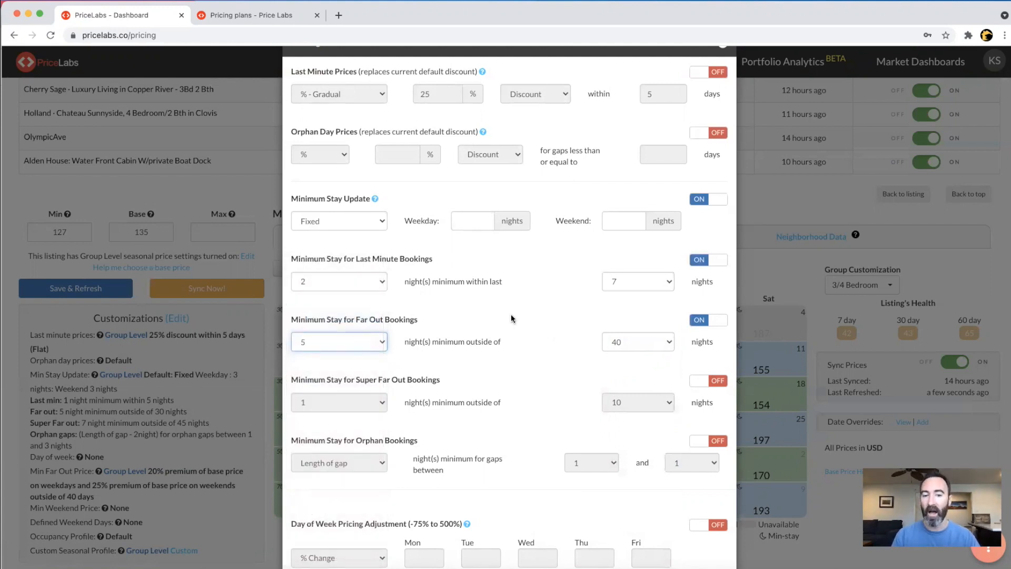
- Enable Minimum Stay for Super Far Out Bookings and apply its minimum outside of 60 nights
click(701, 383)
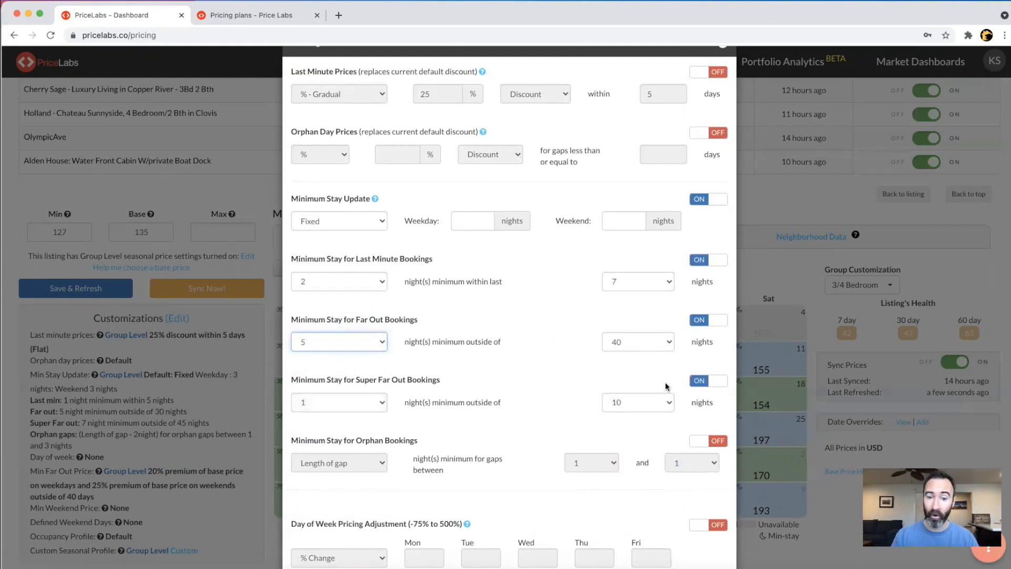
click(667, 401)
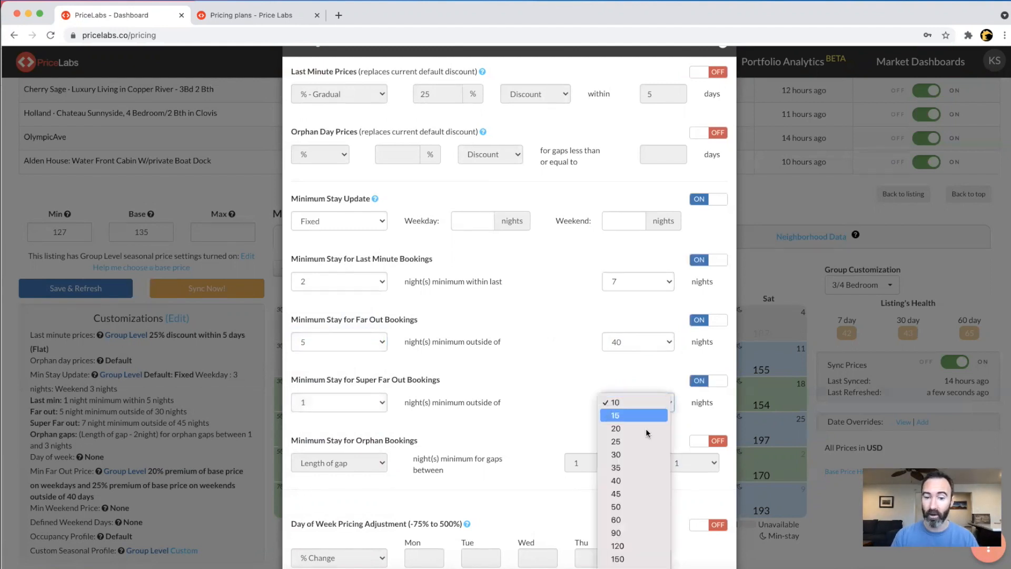
click(635, 519)
click(383, 401)
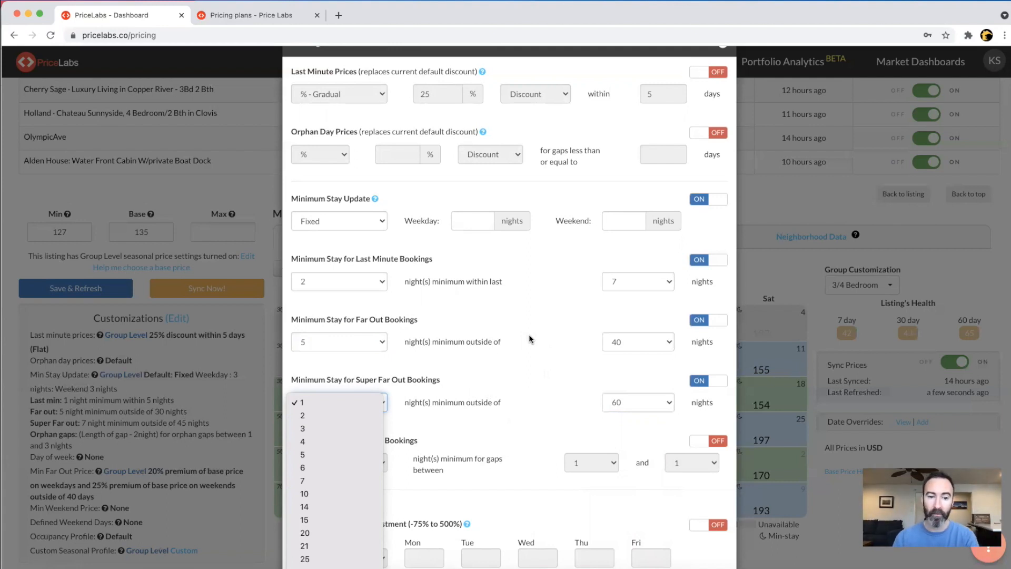
click(519, 353)
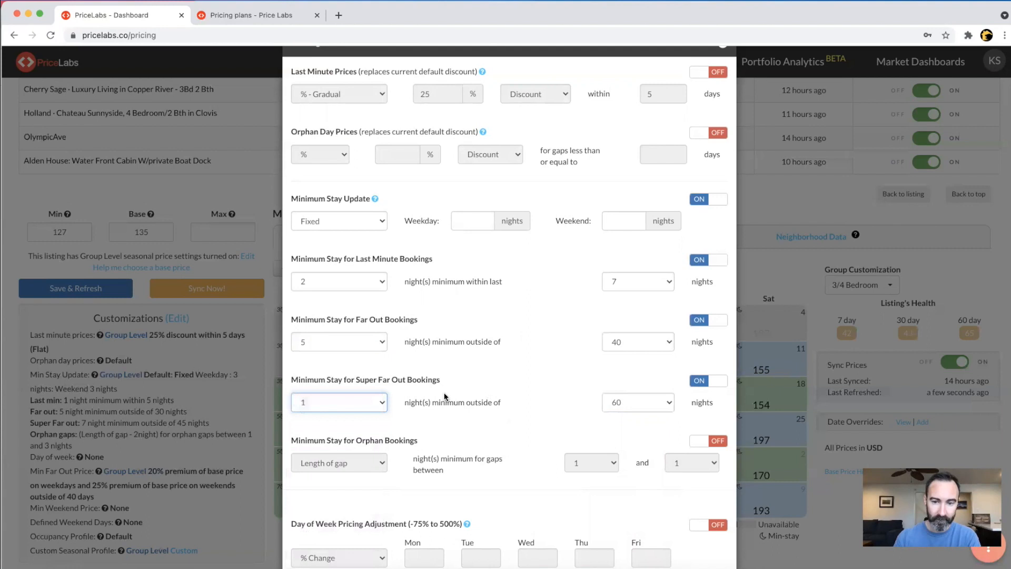
- Switch on Minimum Stay for Orphan Bookings
click(699, 440)
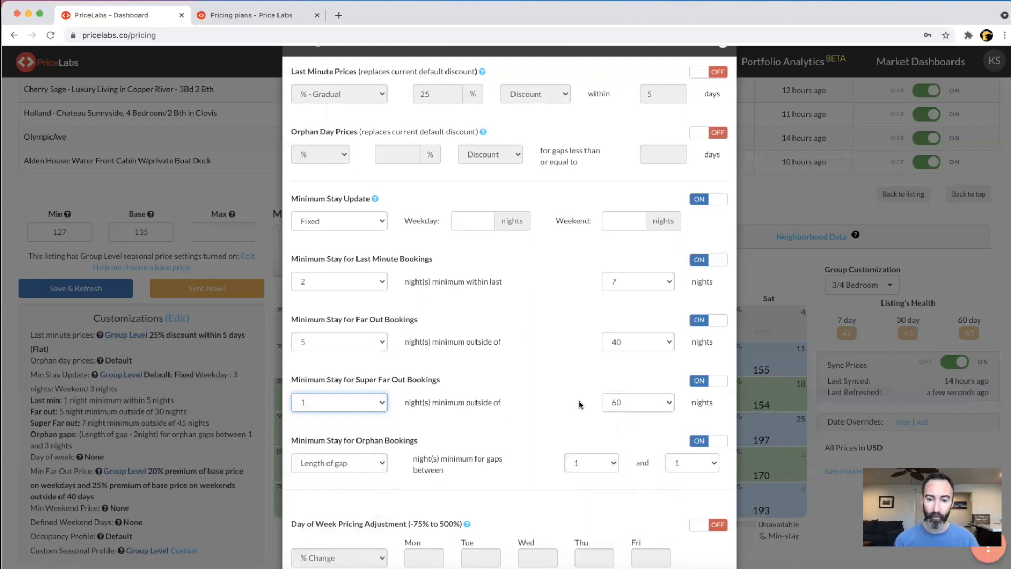
scroll(579, 400, down, 3)
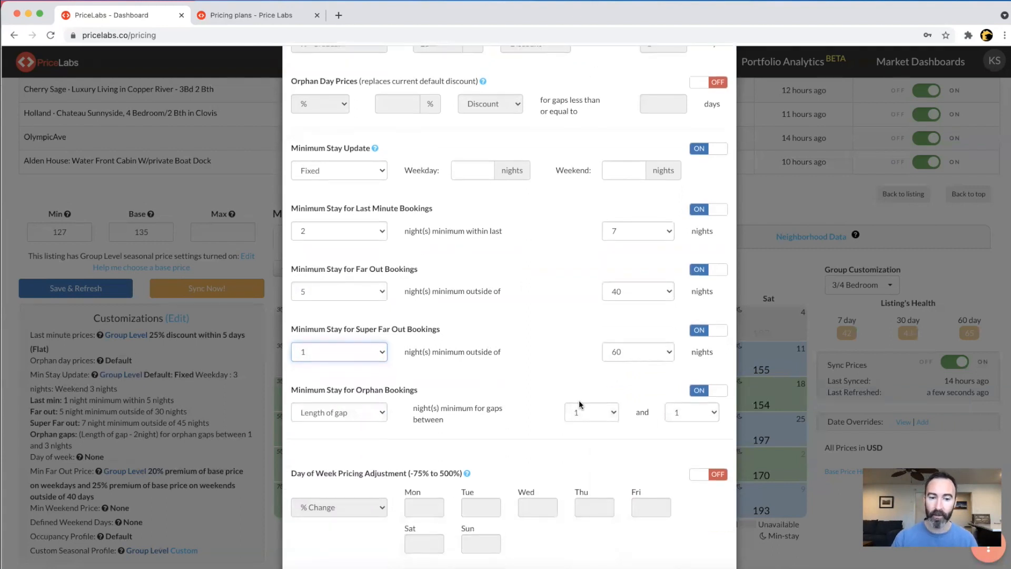
scroll(579, 404, down, 1)
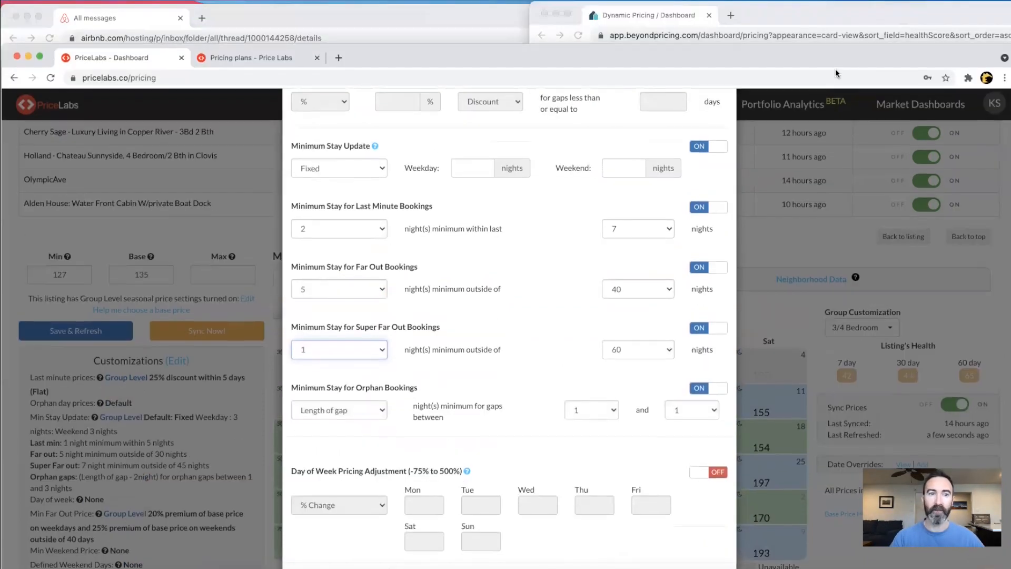
- Switch to the Airbnb window, open the calendar of all listings and examine the gaps between bookings in August 2021
click(243, 22)
drag(241, 20, 236, 1)
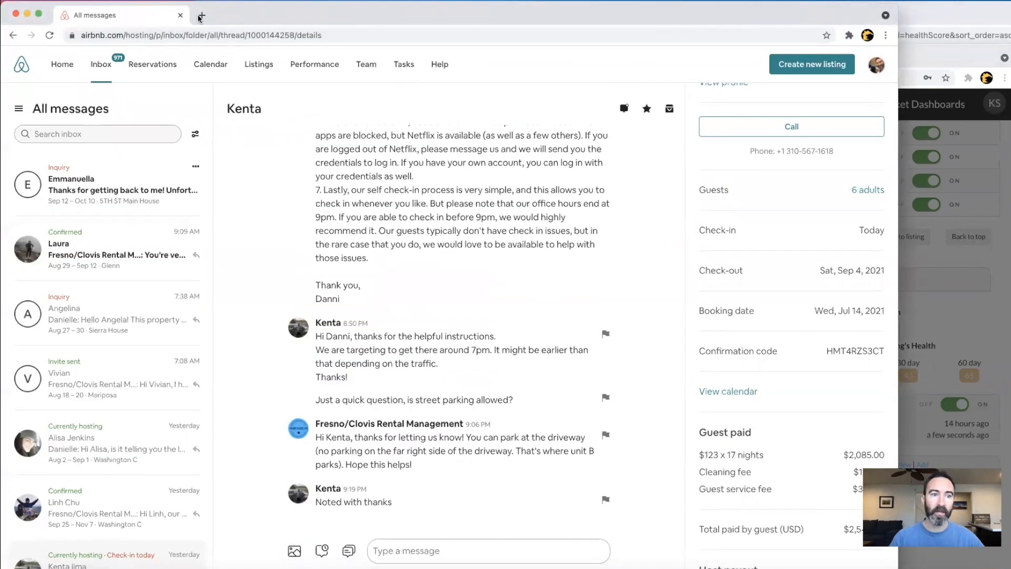
click(206, 63)
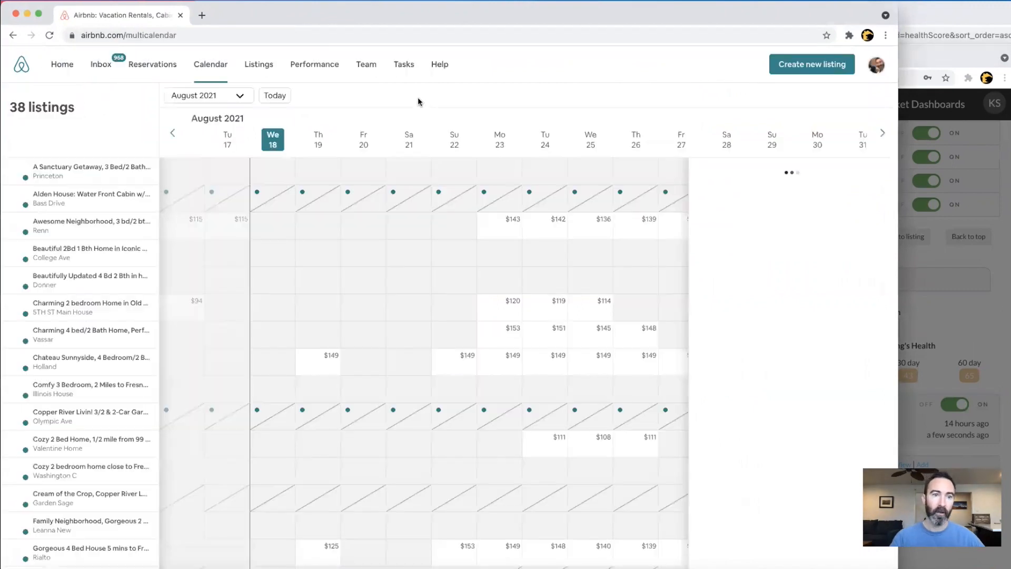
click(710, 179)
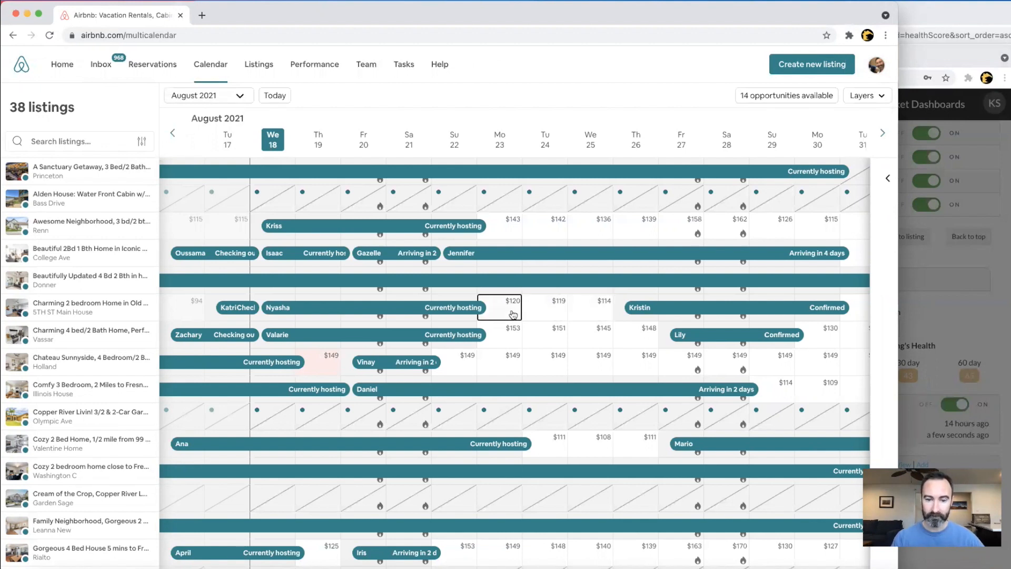
scroll(571, 314, down, 3)
mouse_move(511, 309)
scroll(512, 308, down, 6)
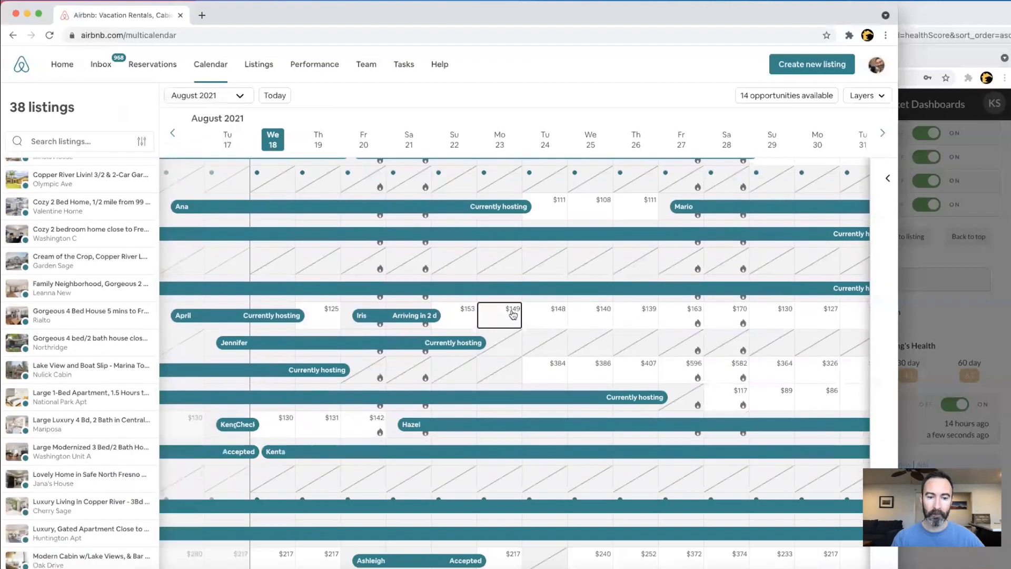
scroll(511, 311, down, 4)
scroll(513, 311, down, 1)
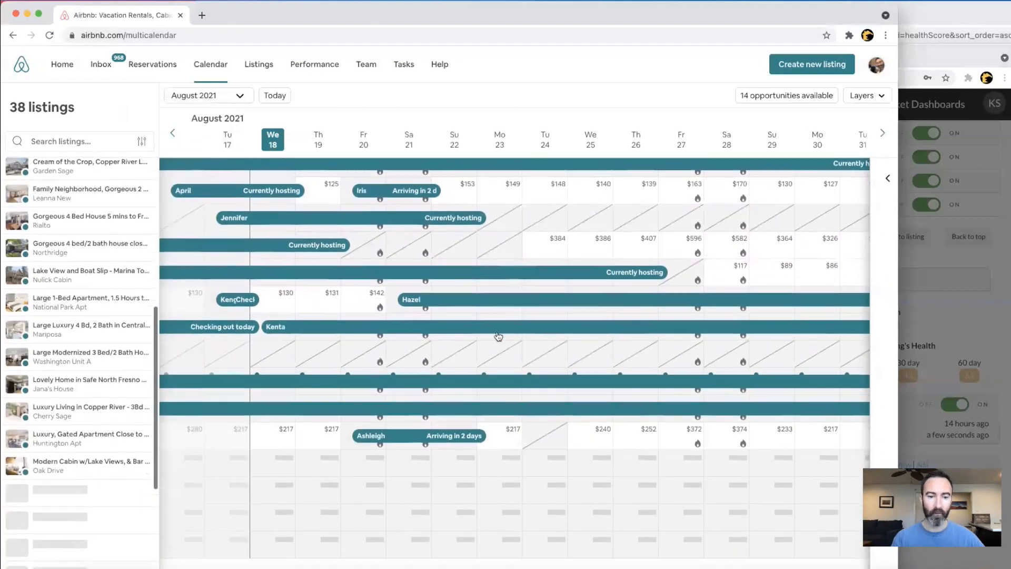
mouse_move(458, 440)
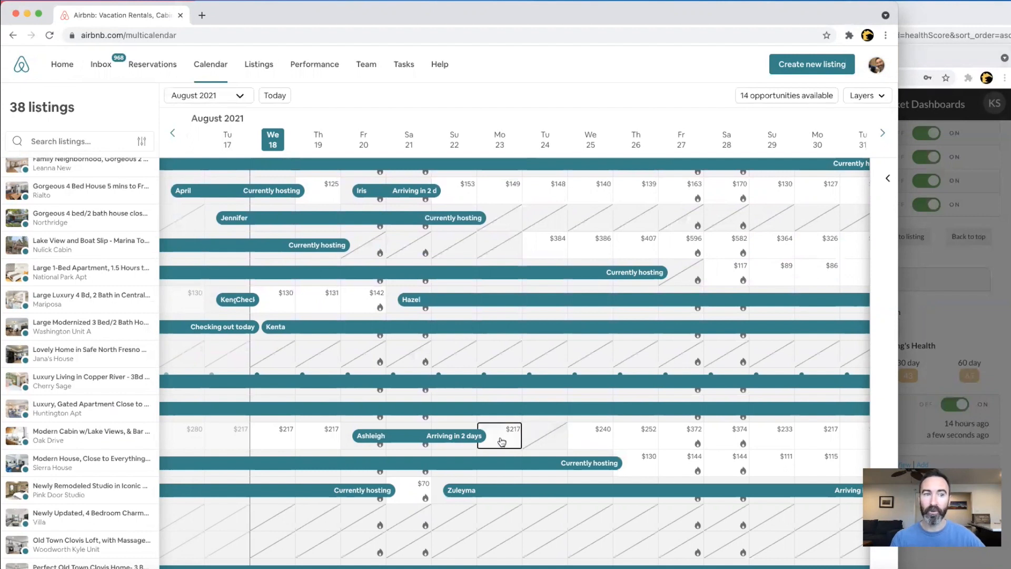
- Move the Airbnb calendar window aside and switch back to the listing customizations in PriceLabs
click(958, 22)
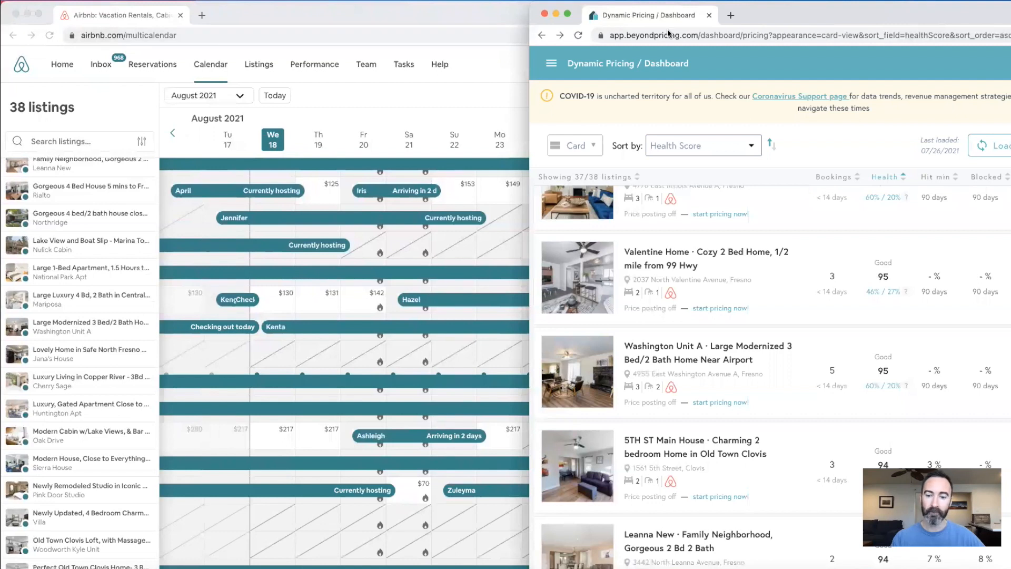
click(247, 23)
drag(246, 23, 246, 53)
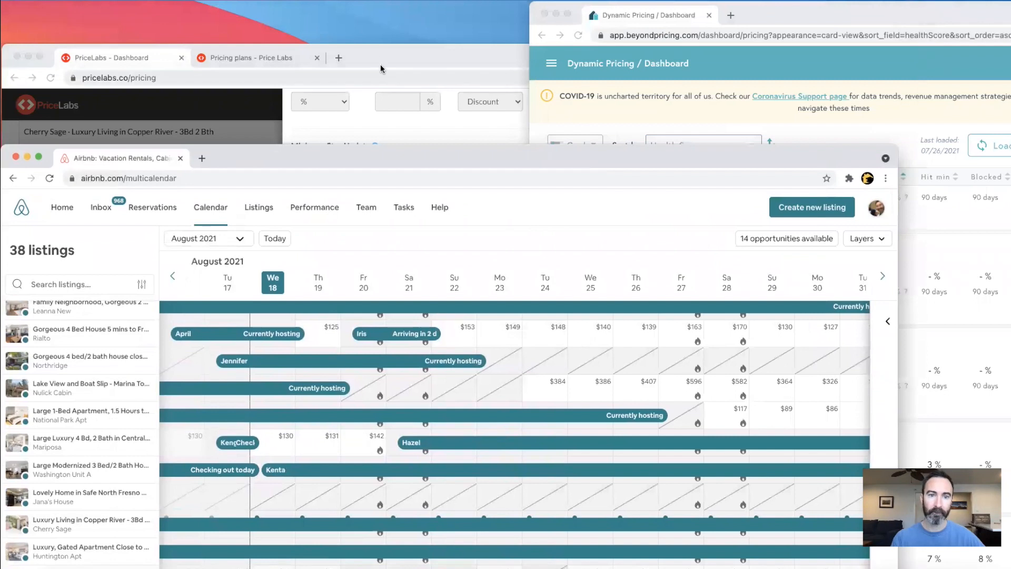
click(380, 64)
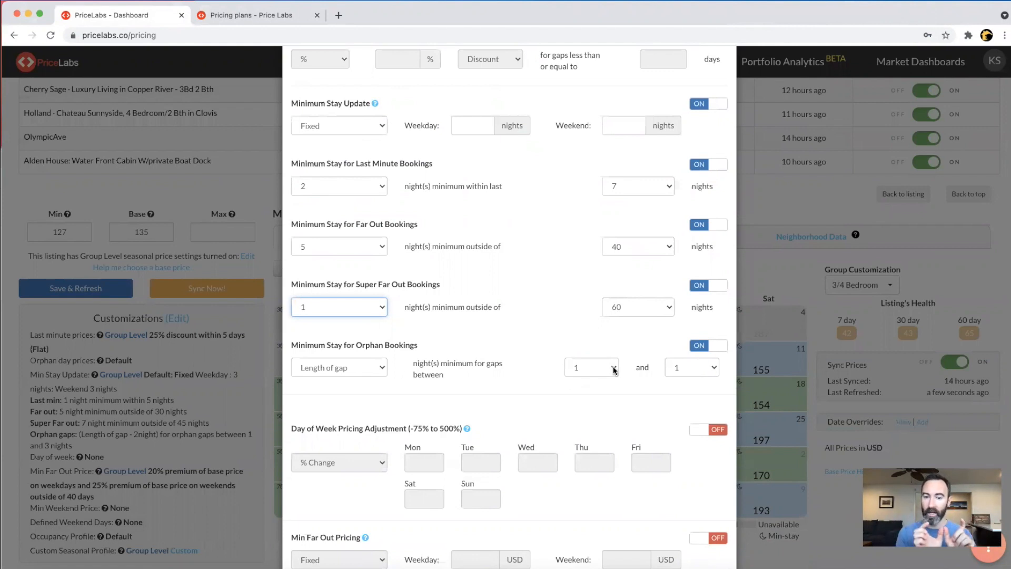
- Try 2 and then 3 nights as the upper gap limit of the orphan bookings rule
click(700, 369)
click(691, 380)
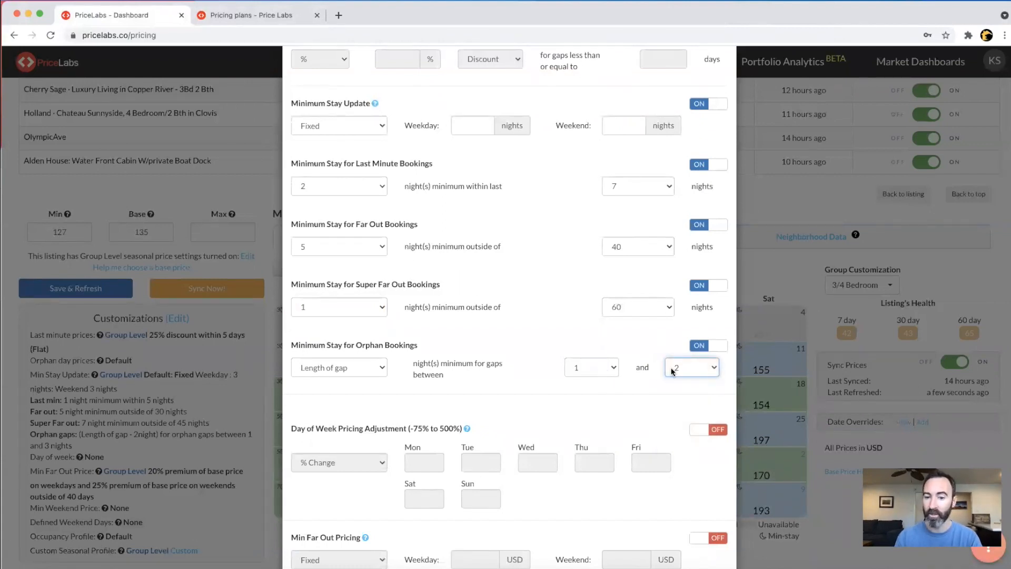
click(712, 370)
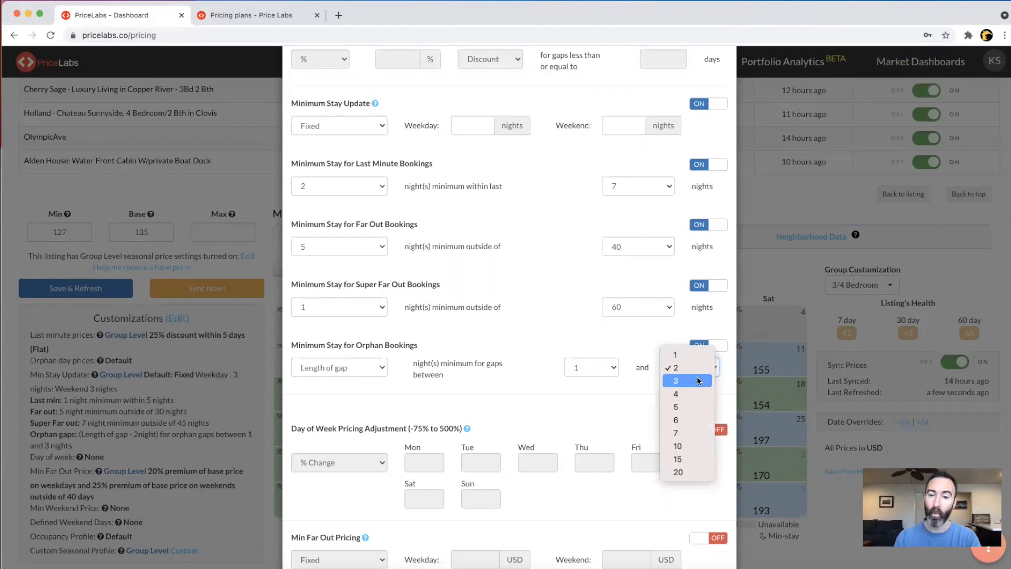
click(698, 380)
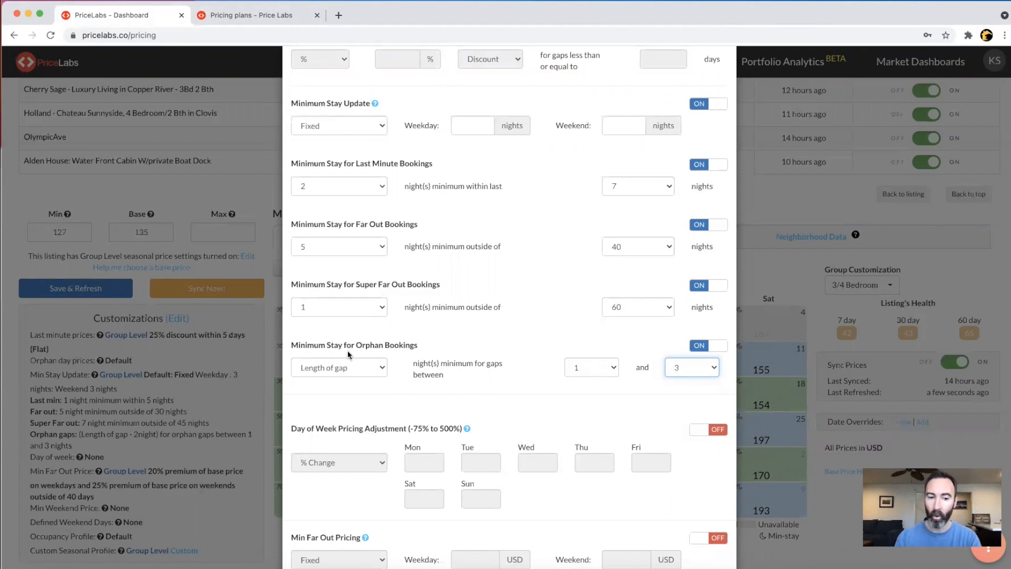
- Set the minimum stay for orphan bookings to 1 night instead of the length of gap, after trying 2 nights
click(367, 368)
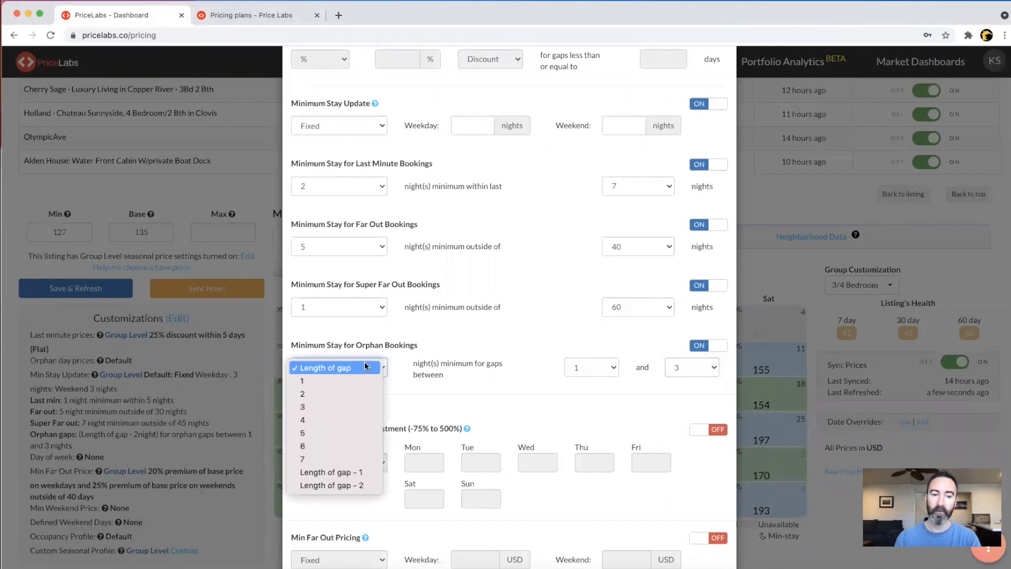
click(355, 381)
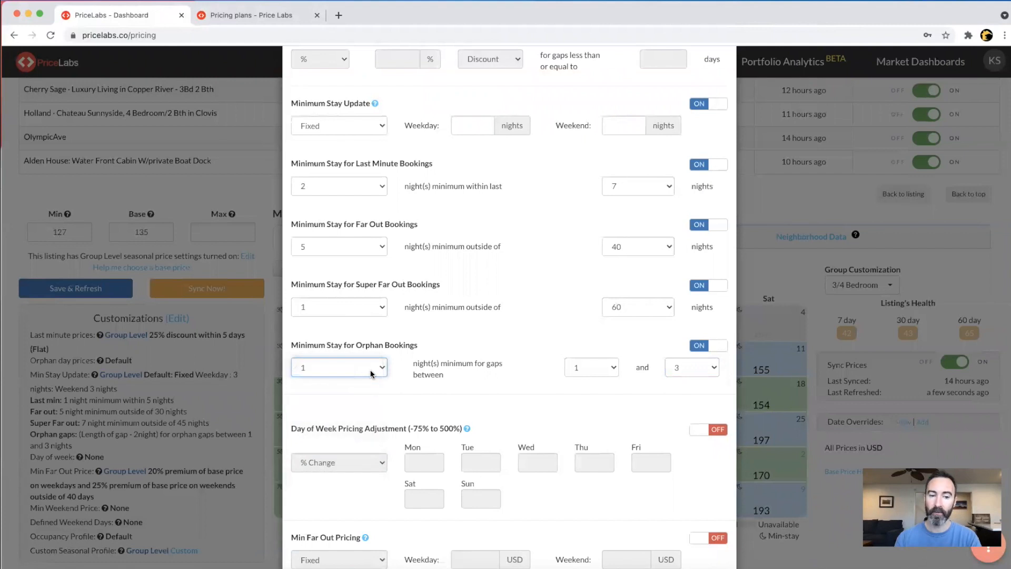
click(372, 373)
click(368, 381)
click(377, 366)
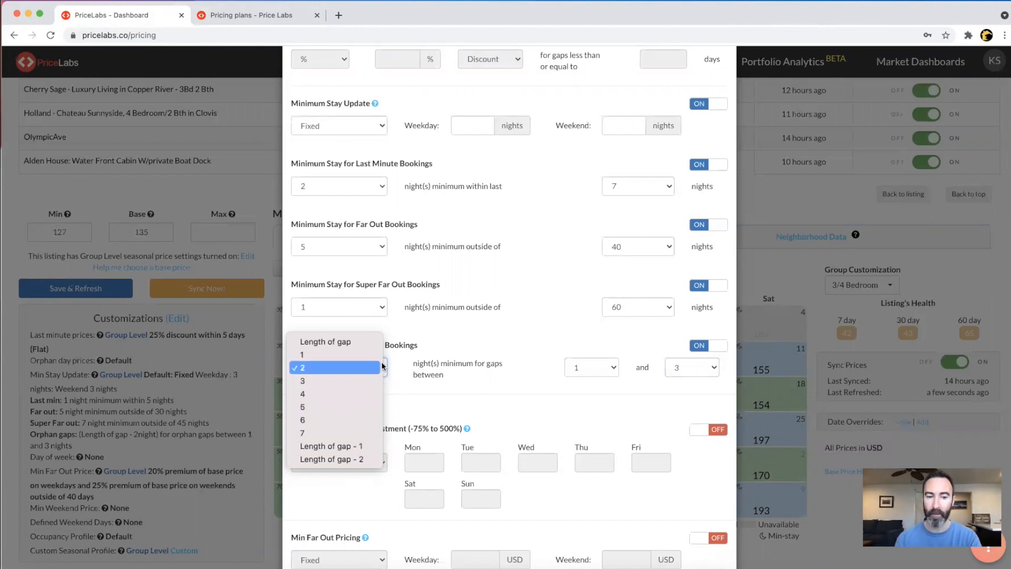
click(334, 355)
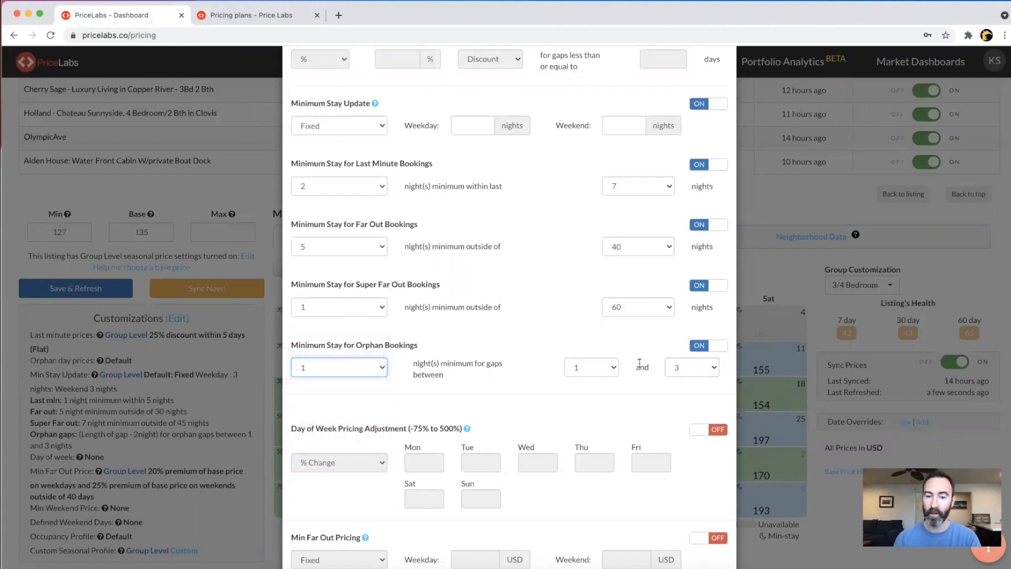
- Apply the orphan bookings minimum to gaps between 1 and 2 nights
click(700, 372)
click(698, 367)
click(697, 364)
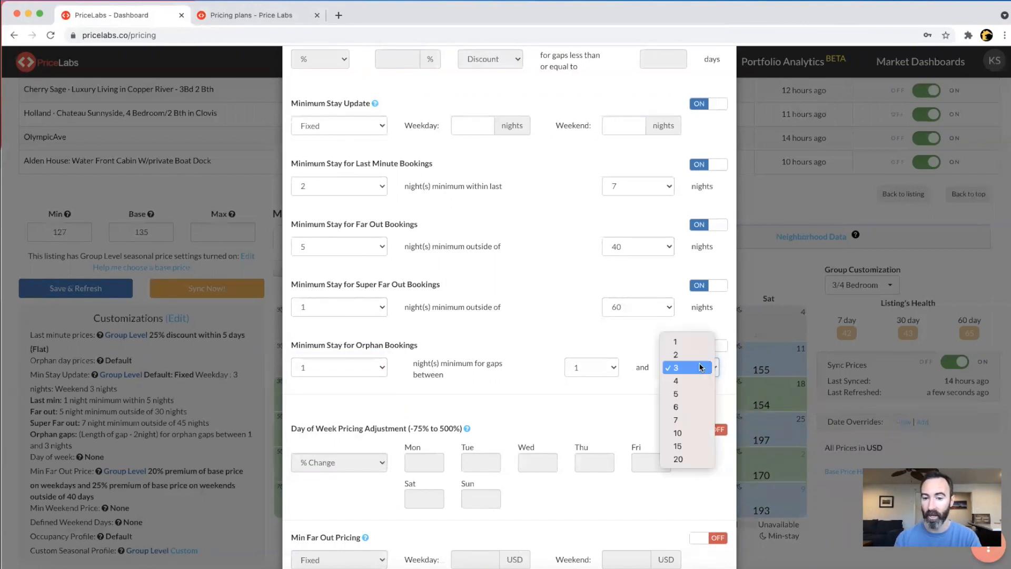
click(689, 357)
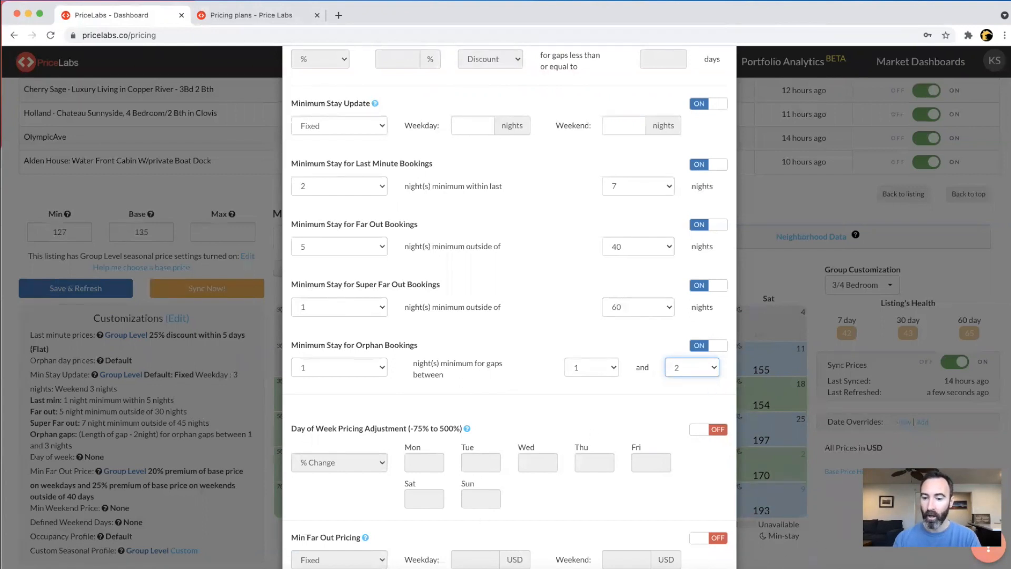
- Bring up the Airbnb calendar again to check the booking gaps, and return to the PriceLabs customizations
key(super+grave)
drag(652, 164, 660, 24)
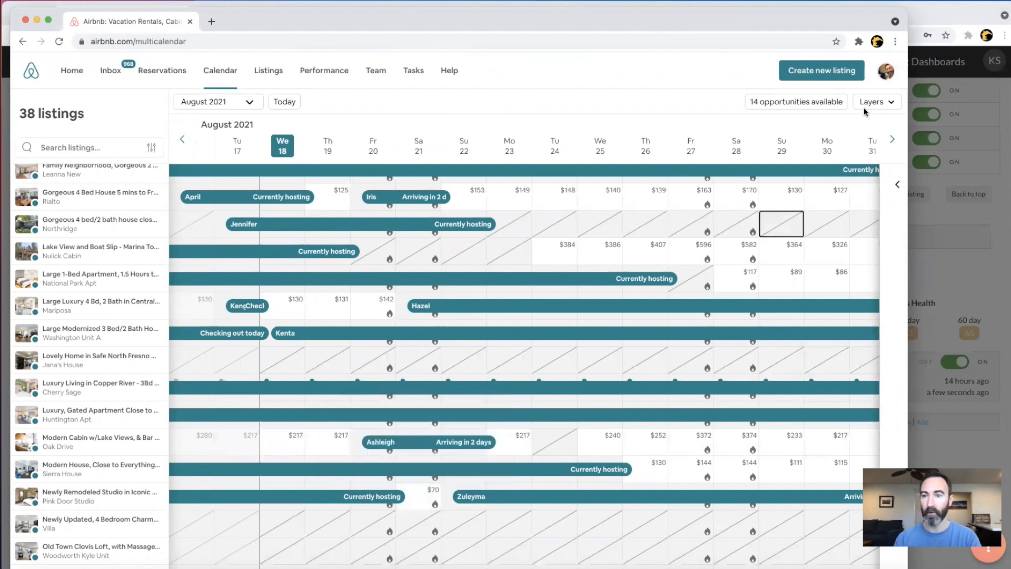
drag(781, 17, 780, 63)
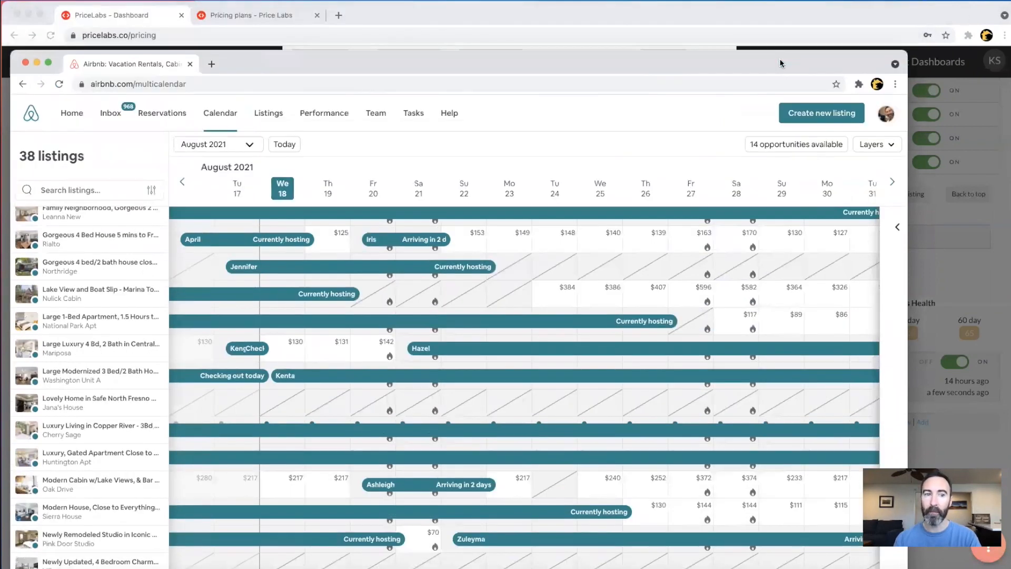
click(709, 31)
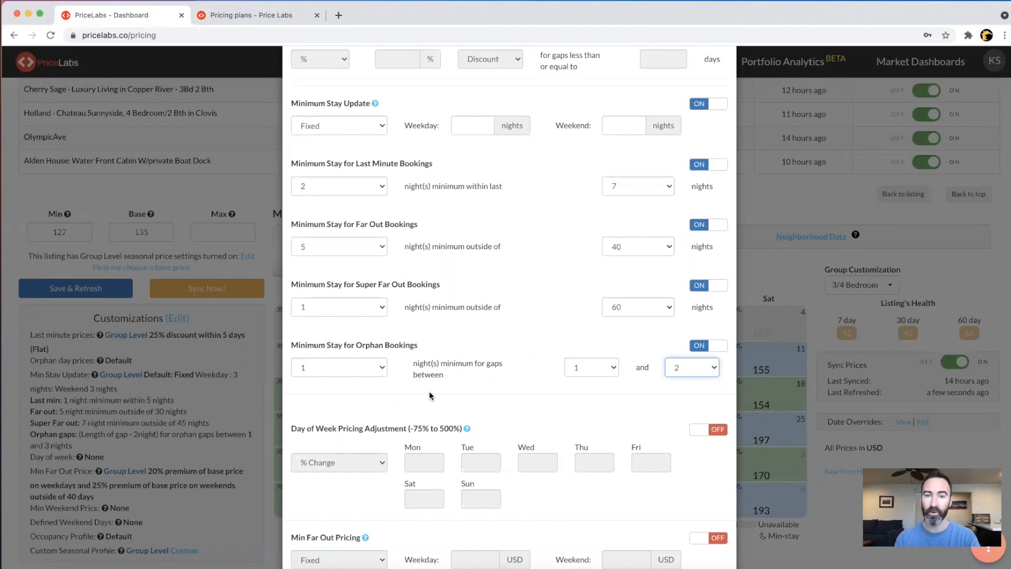
- Turn on the day of week pricing adjustment, keep its type as % Change, and leave the weekday amounts blank
scroll(430, 380, down, 3)
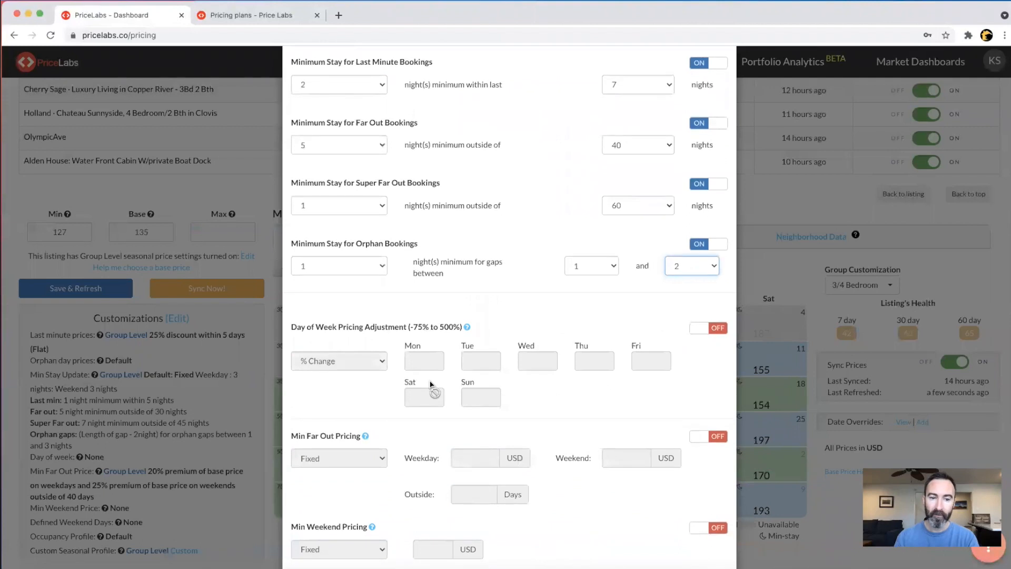
scroll(430, 384, down, 1)
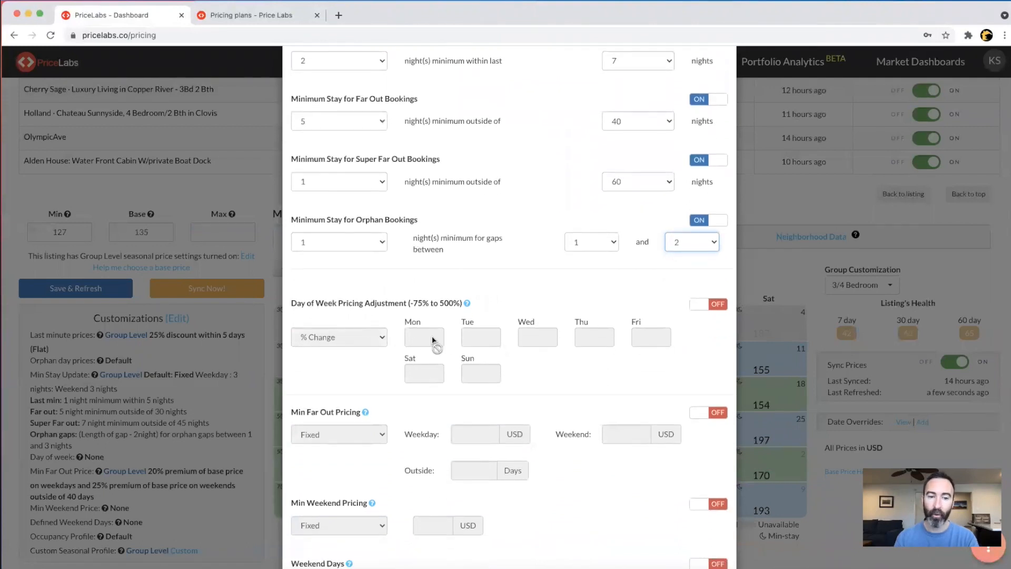
click(711, 305)
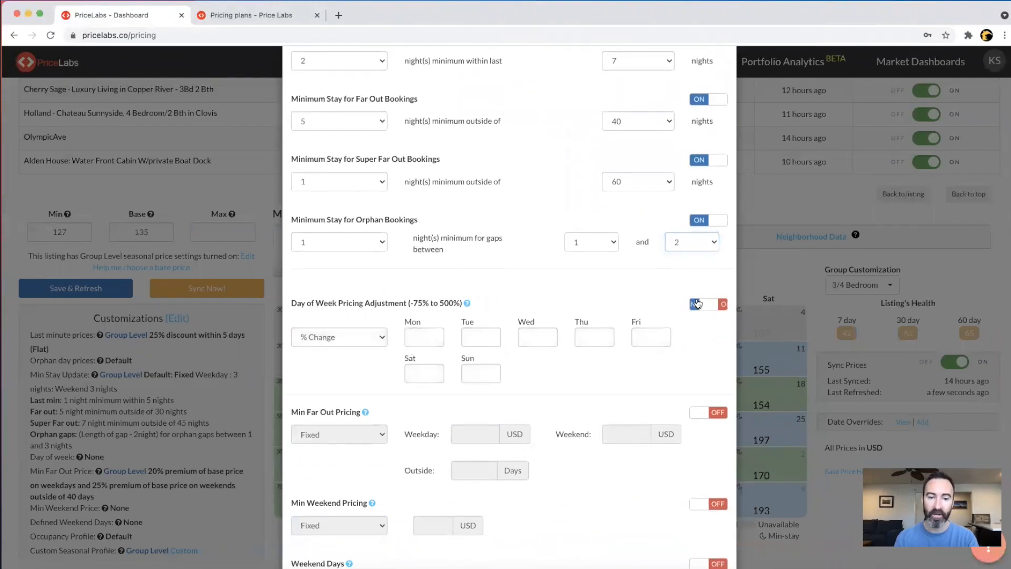
click(379, 337)
click(382, 322)
click(412, 336)
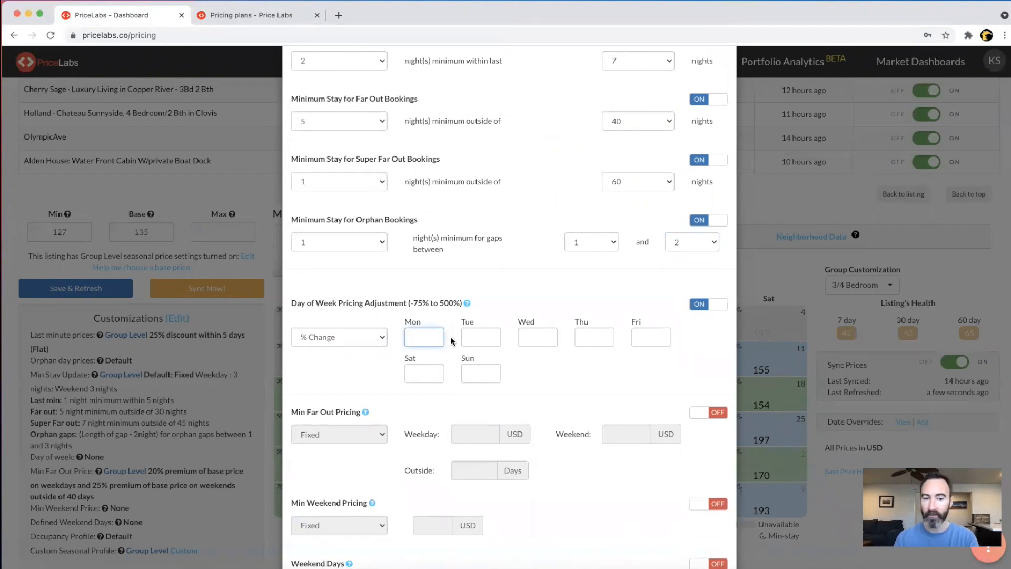
click(642, 336)
- Turn on Min Far Out Pricing, check its price type options, and keep Fixed with the prices and outside days blank
scroll(641, 369, down, 3)
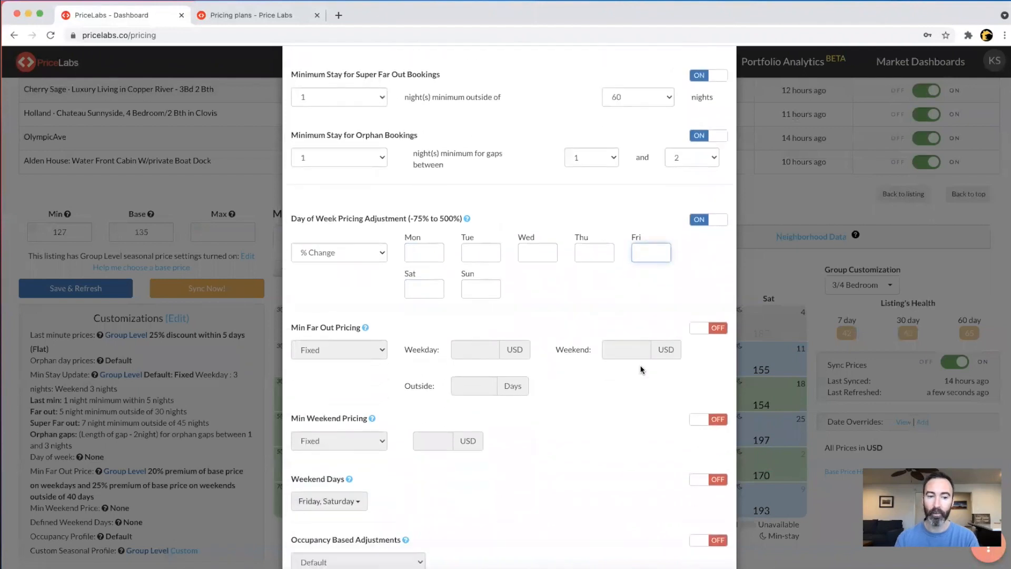
click(708, 290)
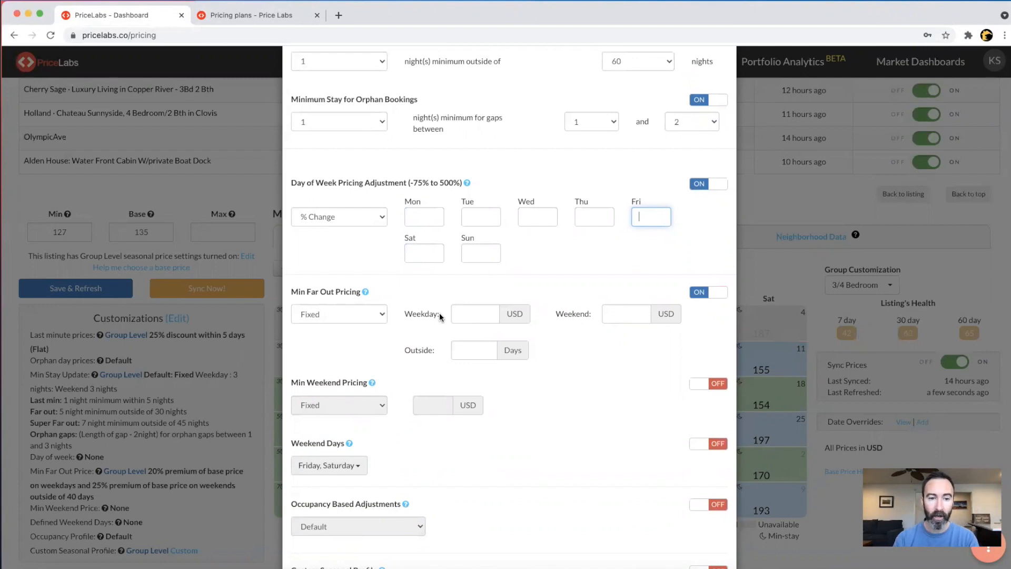
click(372, 316)
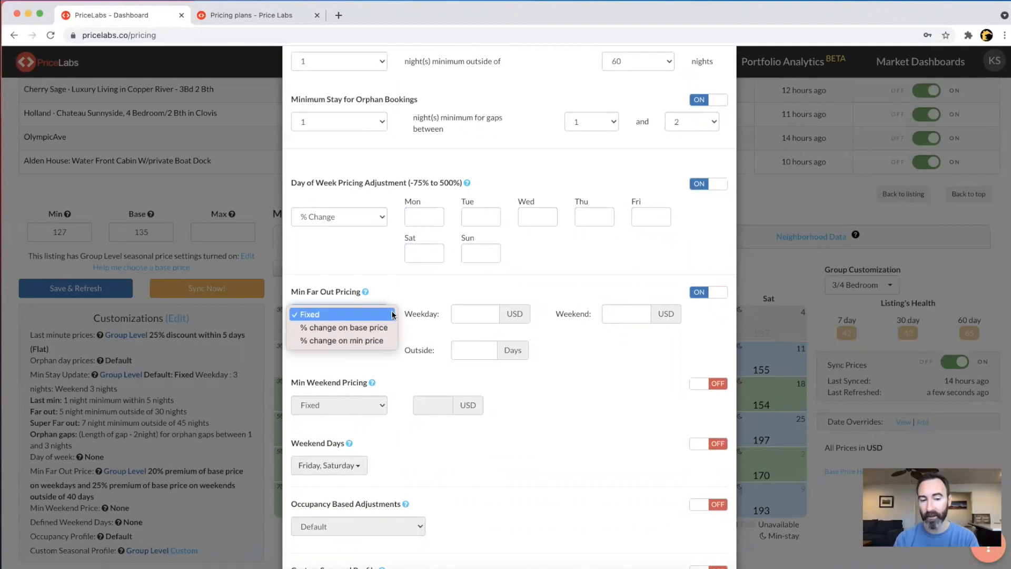
click(439, 293)
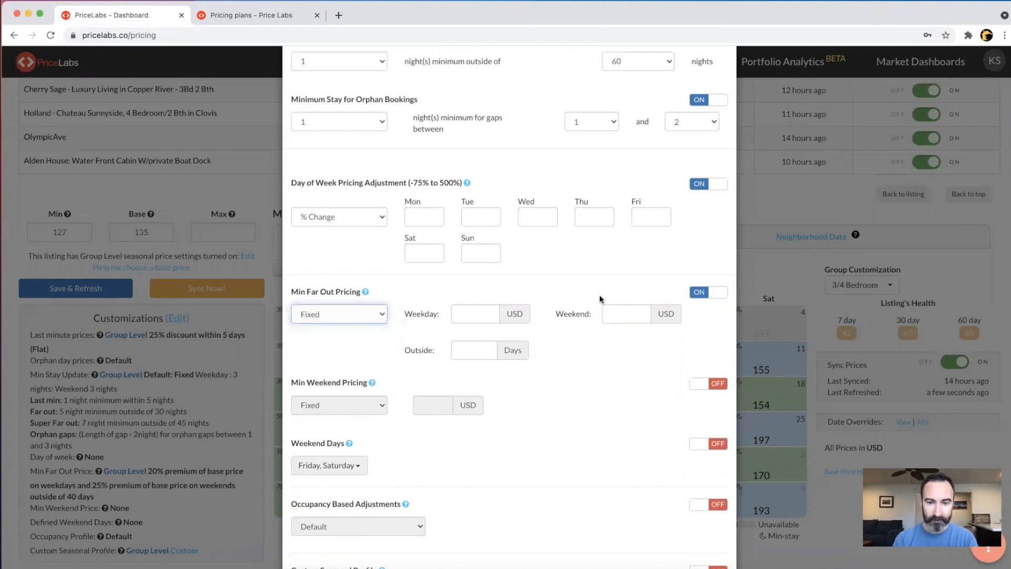
scroll(576, 354, down, 3)
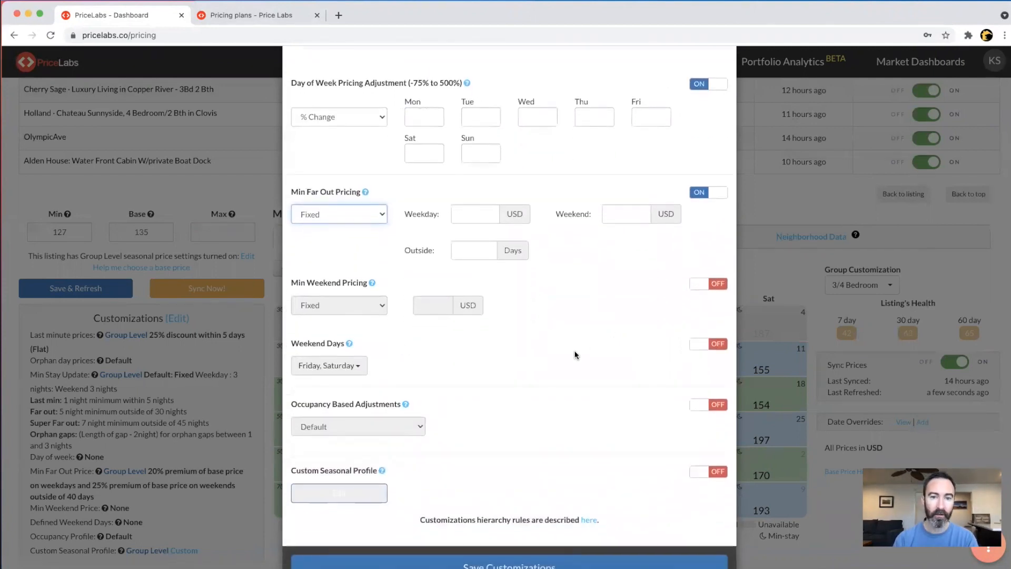
scroll(577, 352, up, 1)
scroll(417, 278, up, 12)
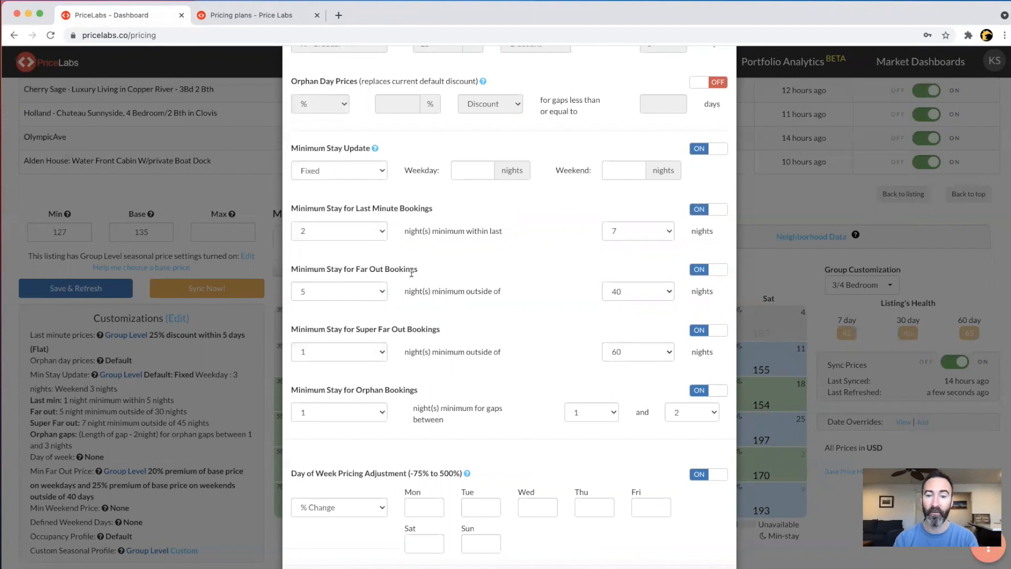
scroll(654, 295, down, 6)
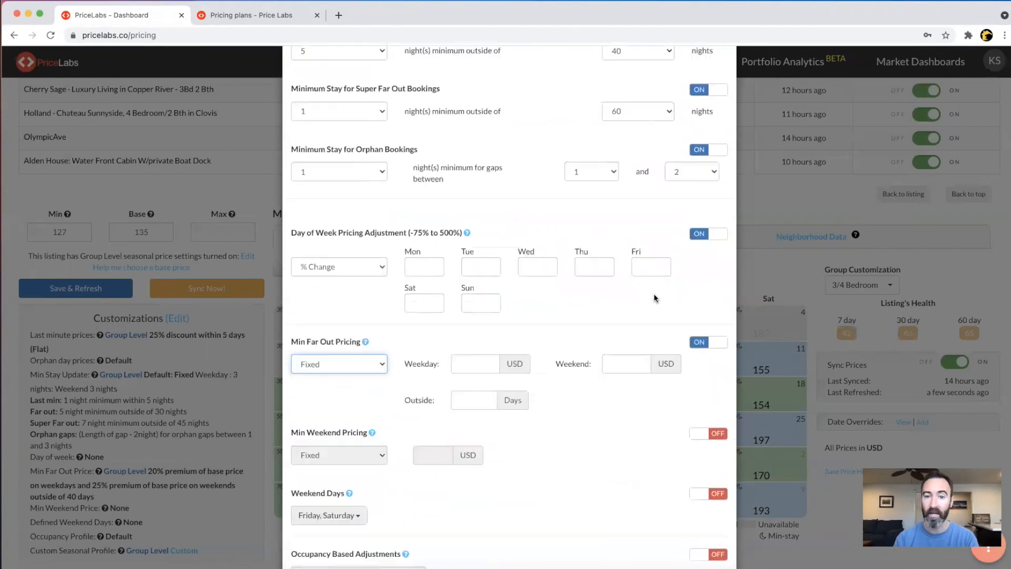
scroll(650, 147, down, 5)
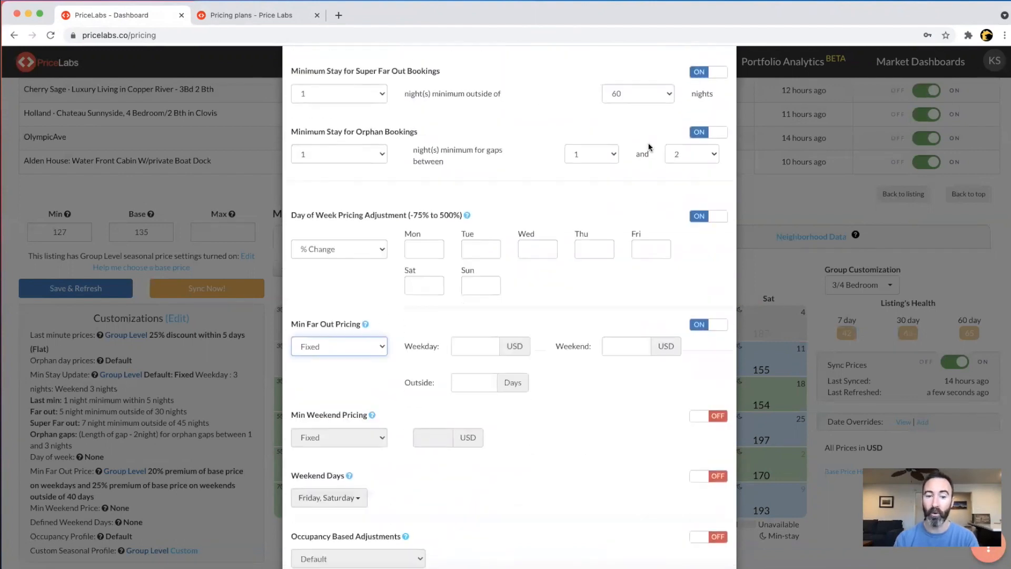
click(468, 306)
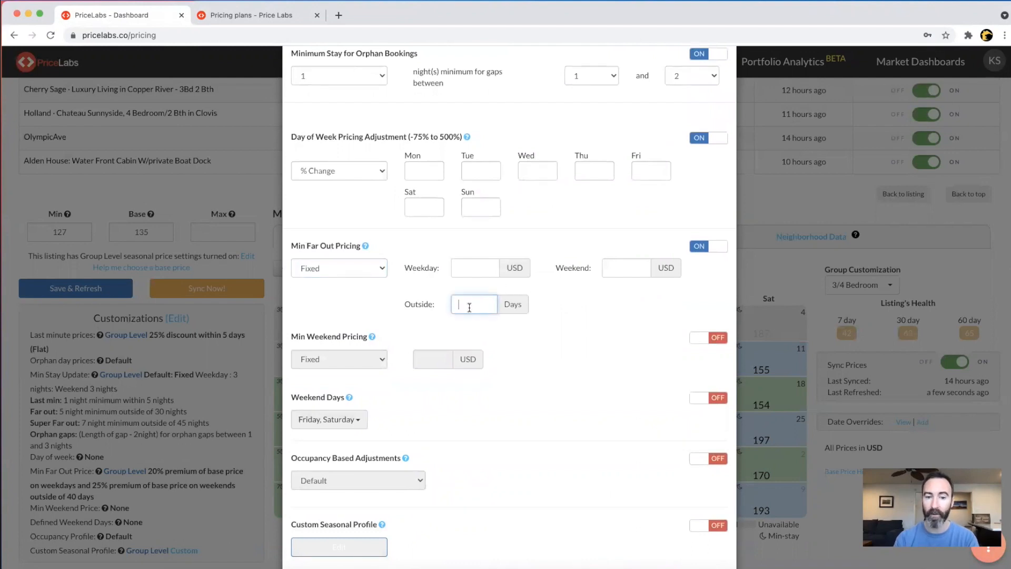
- Turn on Min Weekend Pricing, check its price type options, and keep it Fixed without an amount
scroll(472, 311, down, 1)
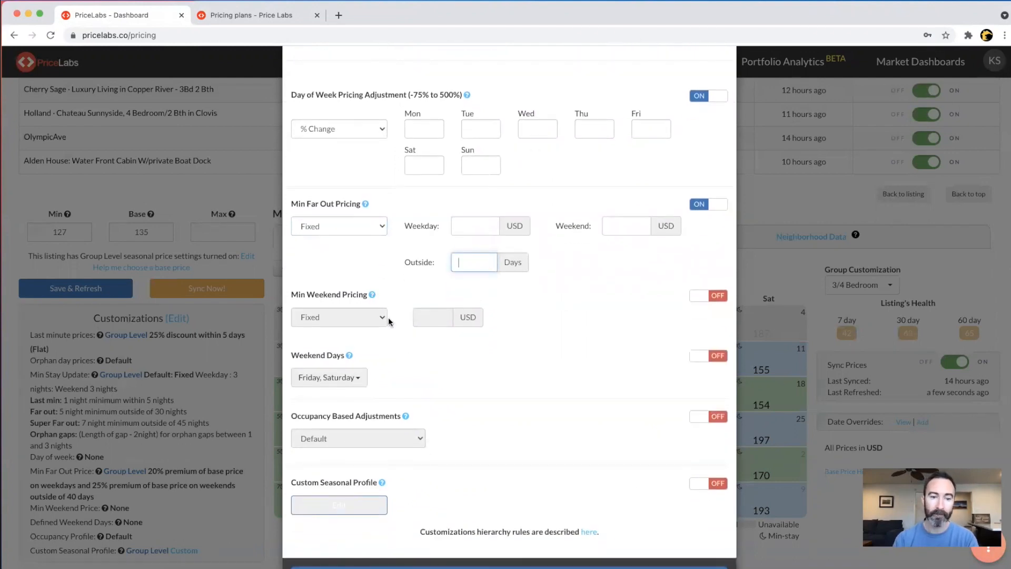
click(691, 296)
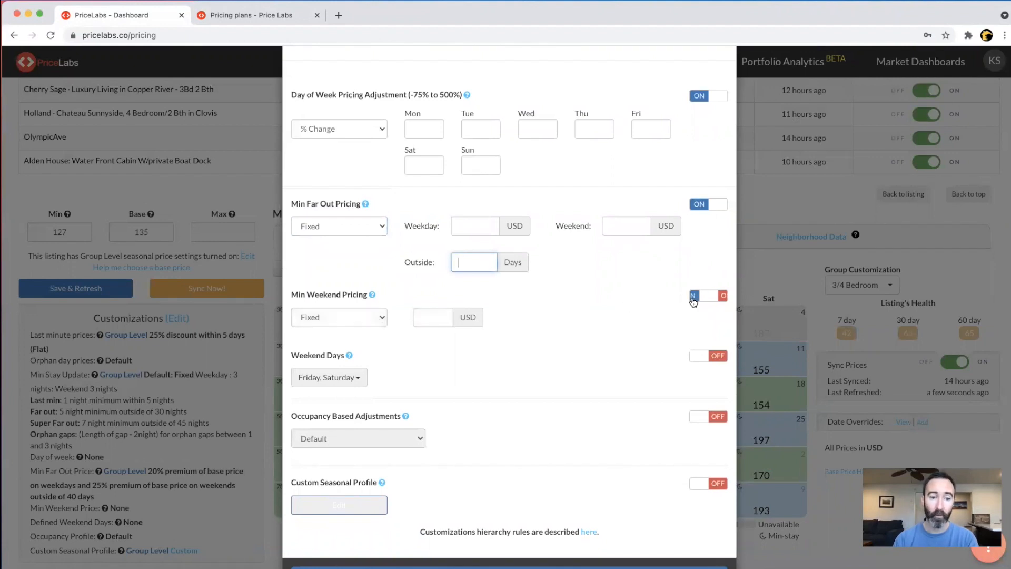
click(378, 317)
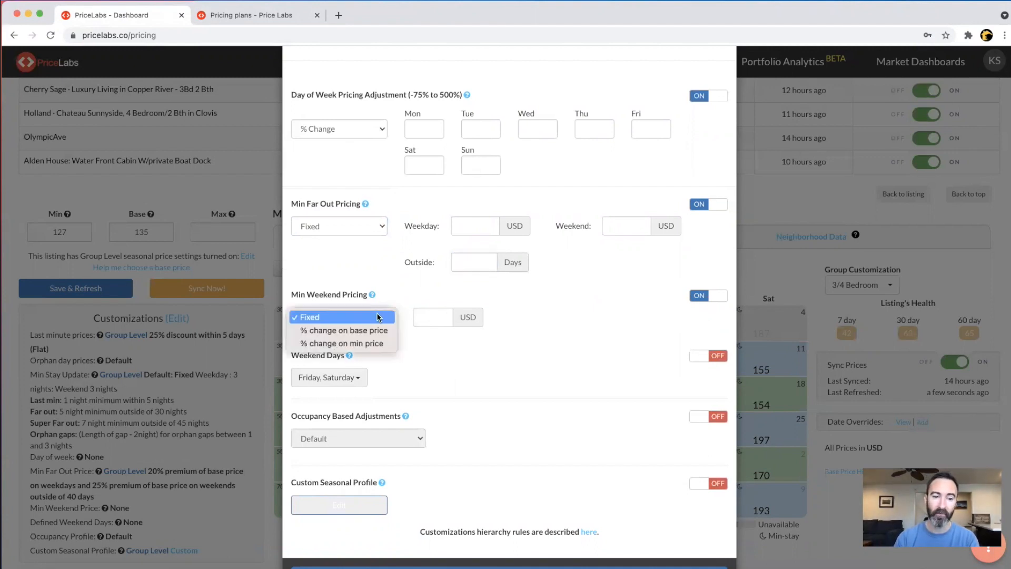
click(425, 351)
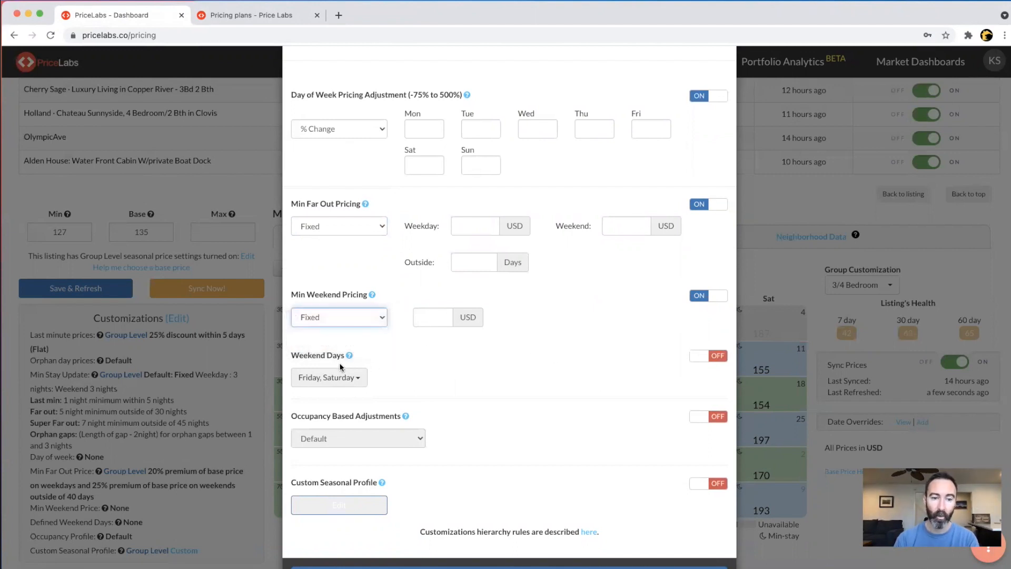
click(424, 370)
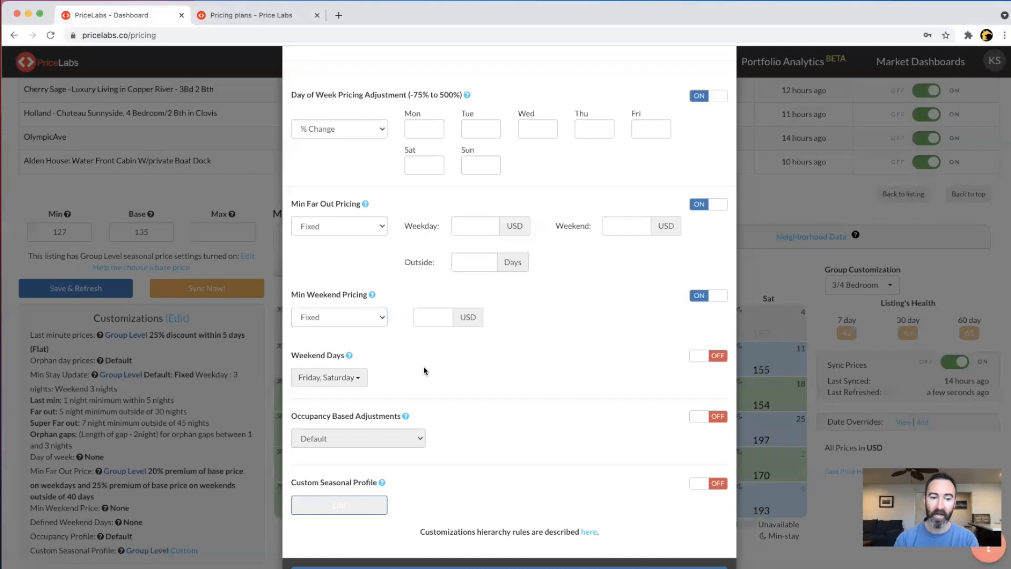
- Turn on the Weekend Days customization and keep Friday and Saturday as the selected days
click(702, 360)
click(357, 378)
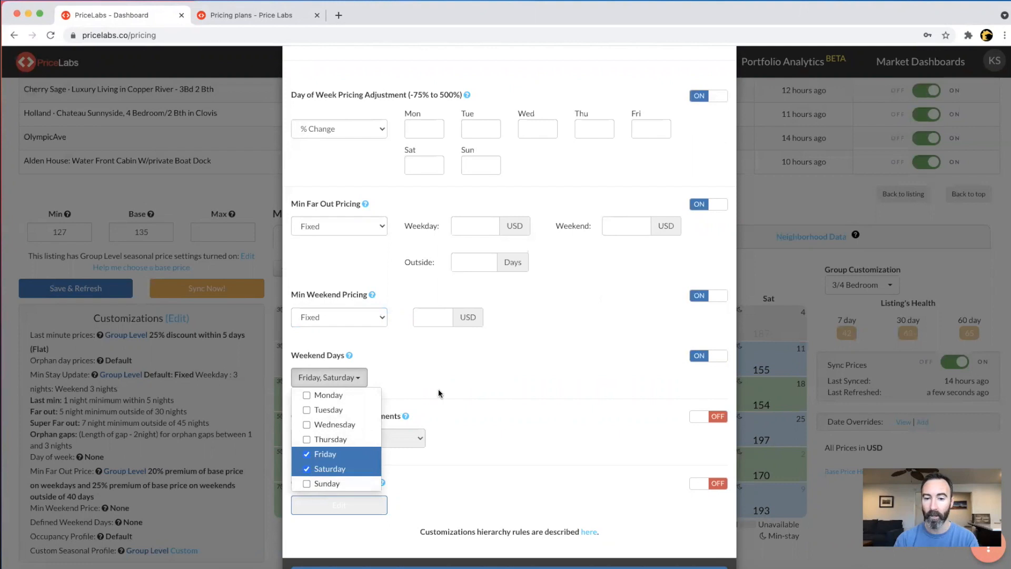
click(460, 375)
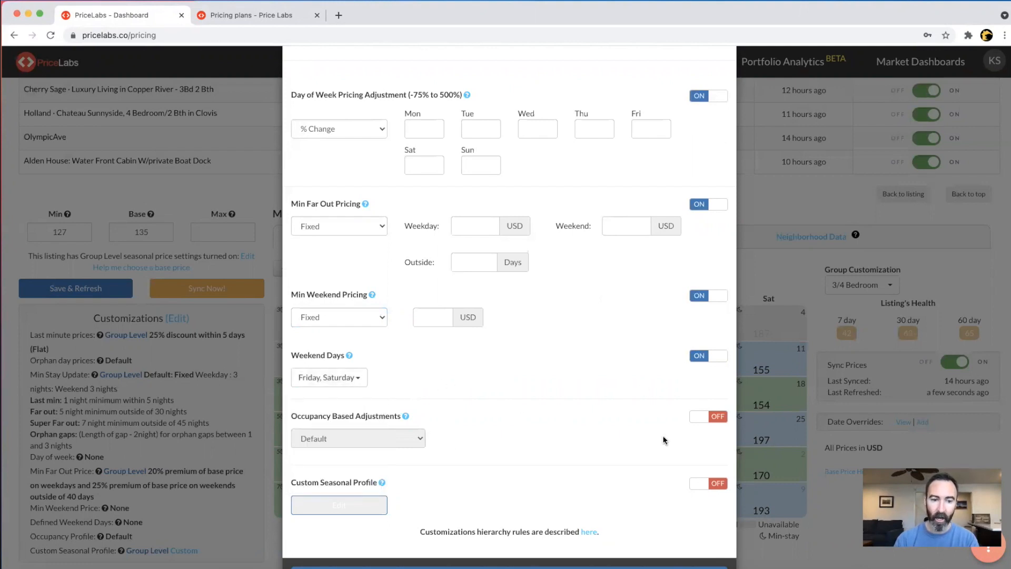
- Try the Occupancy Based Adjustments, view the available profiles, and switch the adjustments back off
click(704, 421)
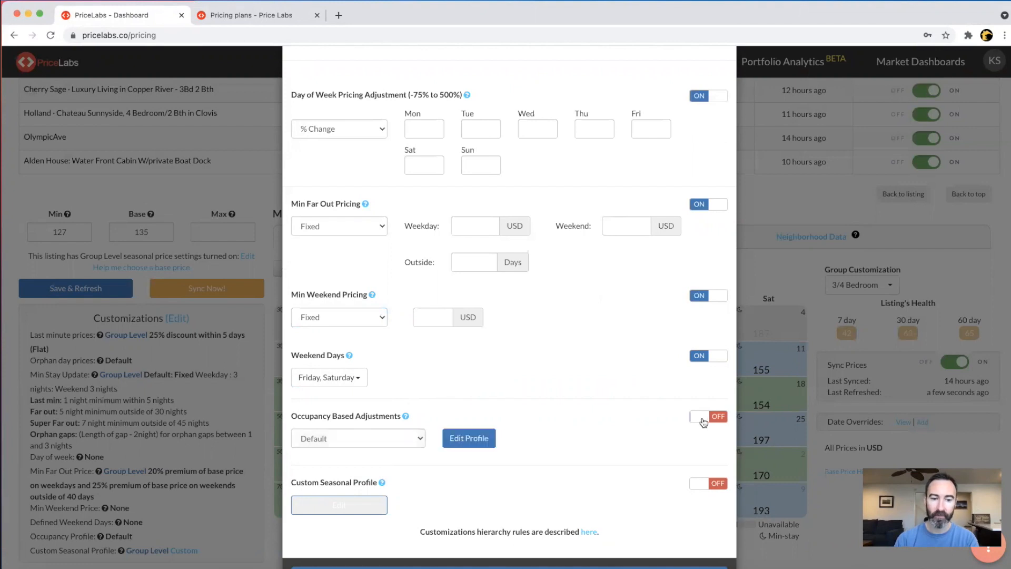
click(416, 442)
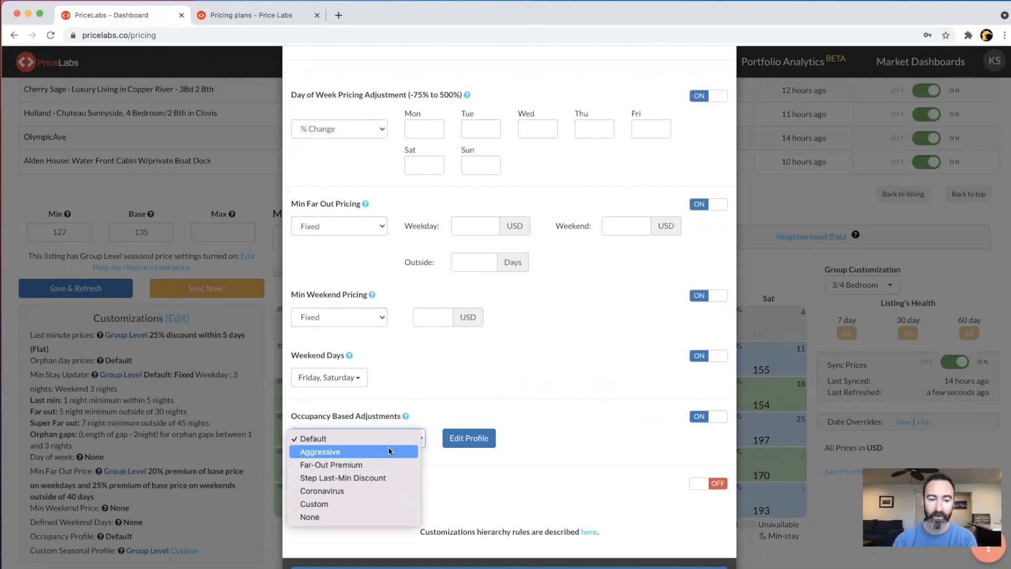
click(551, 410)
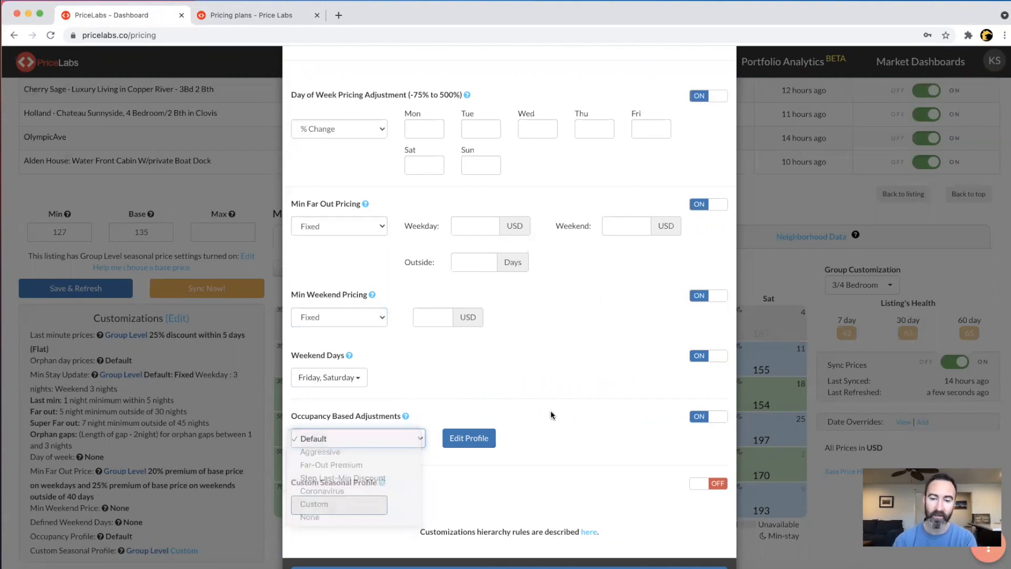
click(700, 416)
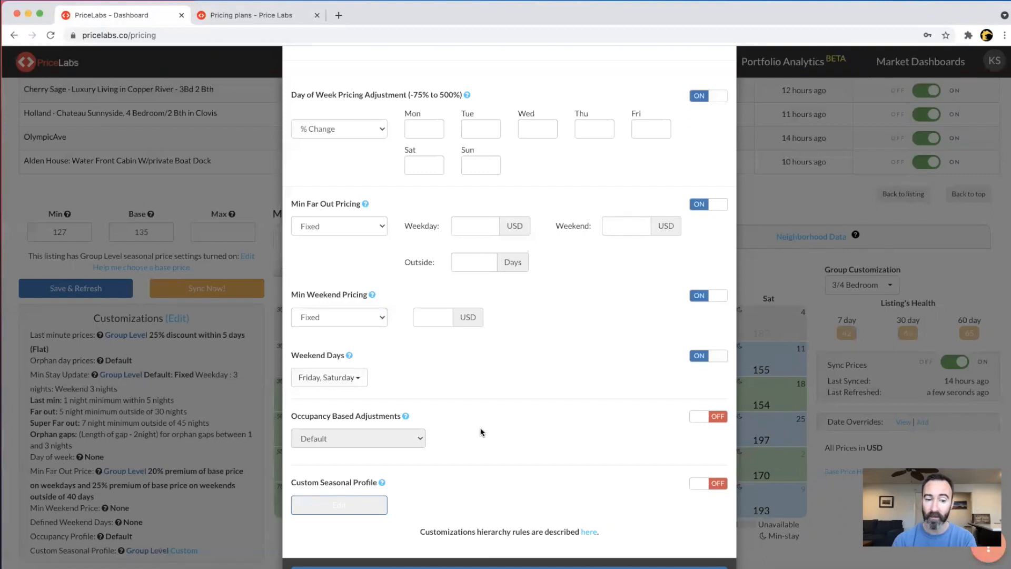
- Turn on the Custom Seasonal Profile and open it for editing
scroll(492, 425, down, 2)
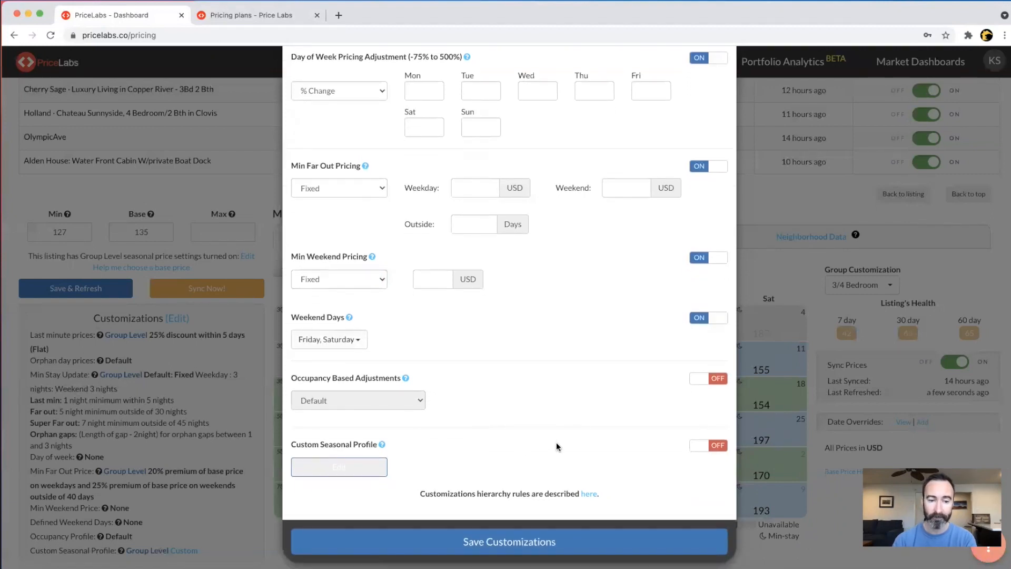
click(700, 445)
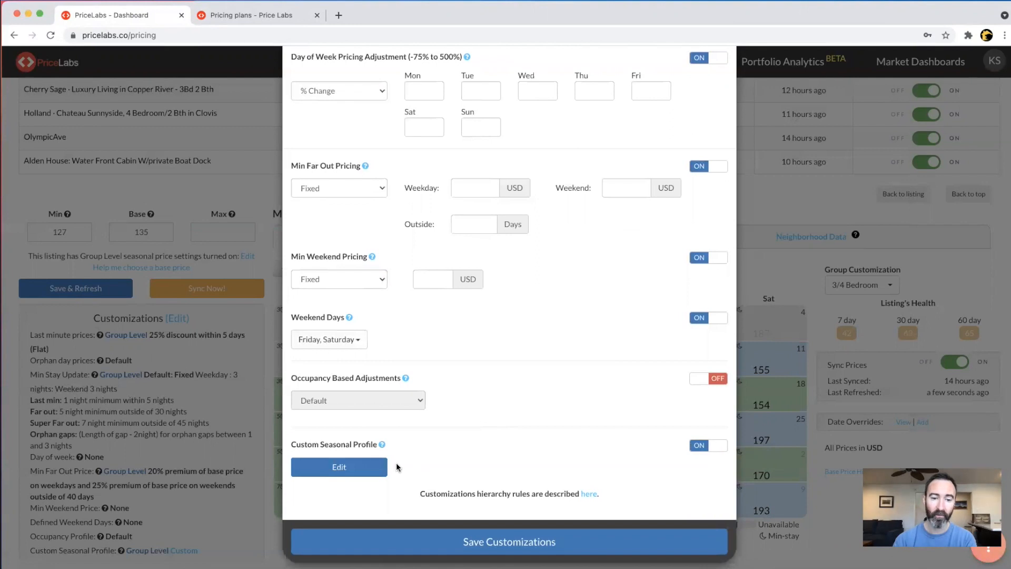
click(339, 467)
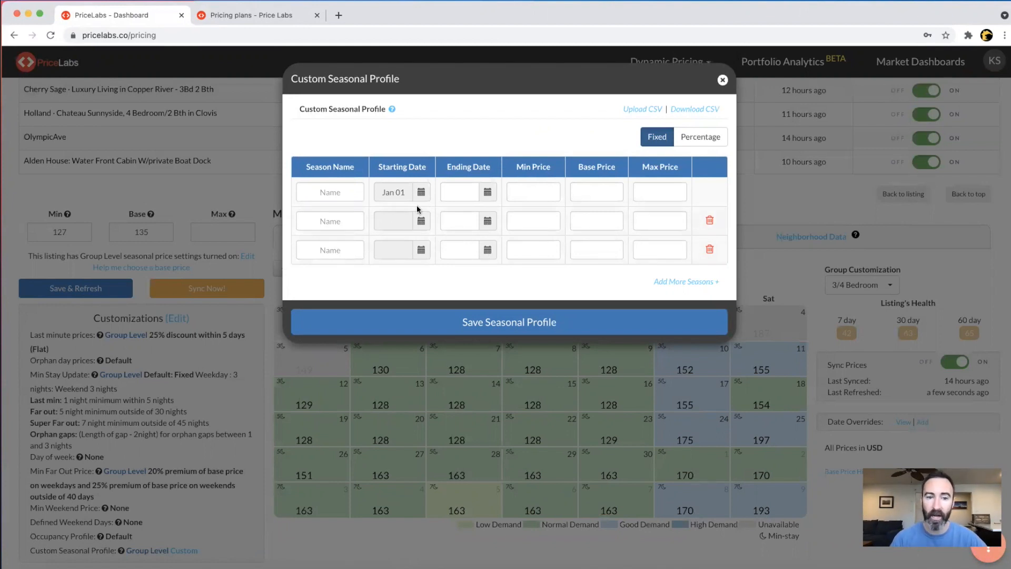
- Name the three seasons in the custom seasonal profile Hot, Normal and Slow
click(331, 192)
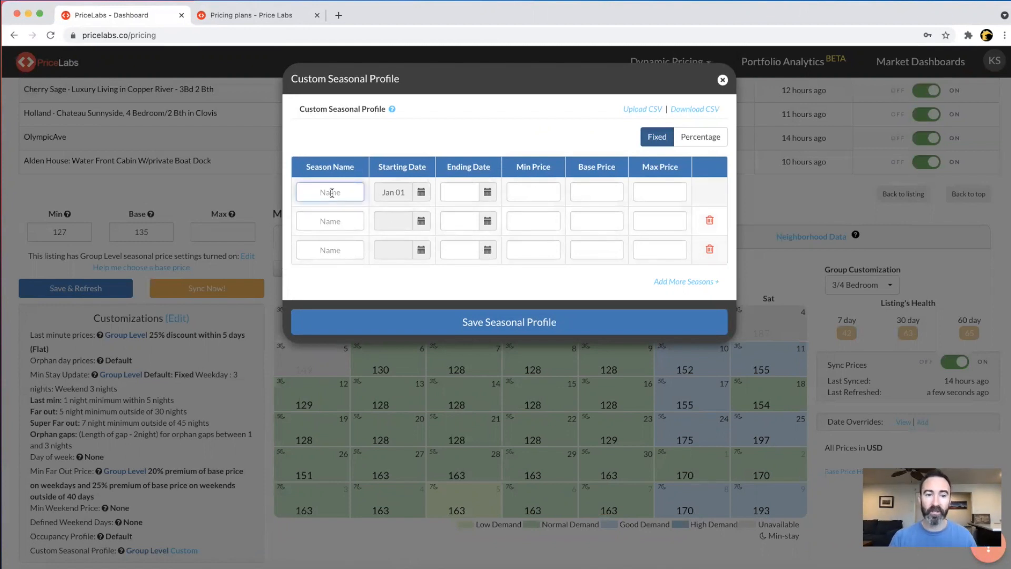
text(Hot)
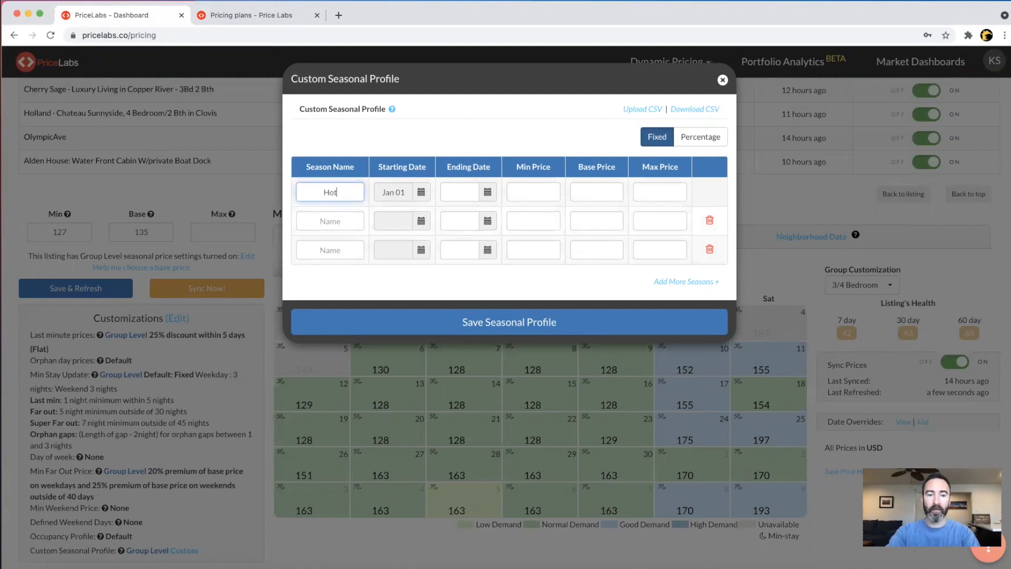
click(332, 221)
text(Normal)
click(330, 250)
text(Slow)
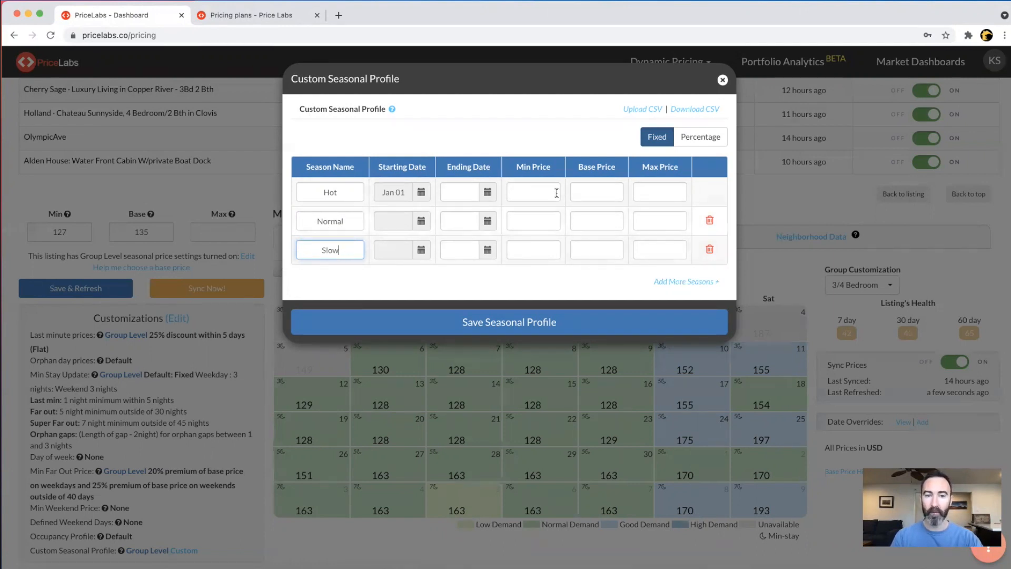
- End the Hot season on May 01 and switch the seasonal profile's price type from fixed to percentage based
click(486, 194)
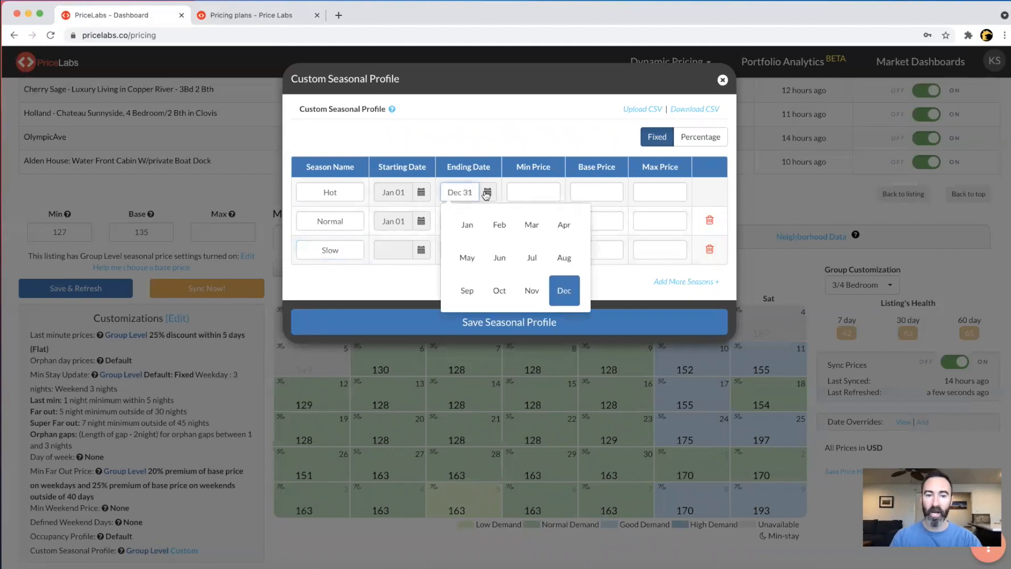
click(467, 259)
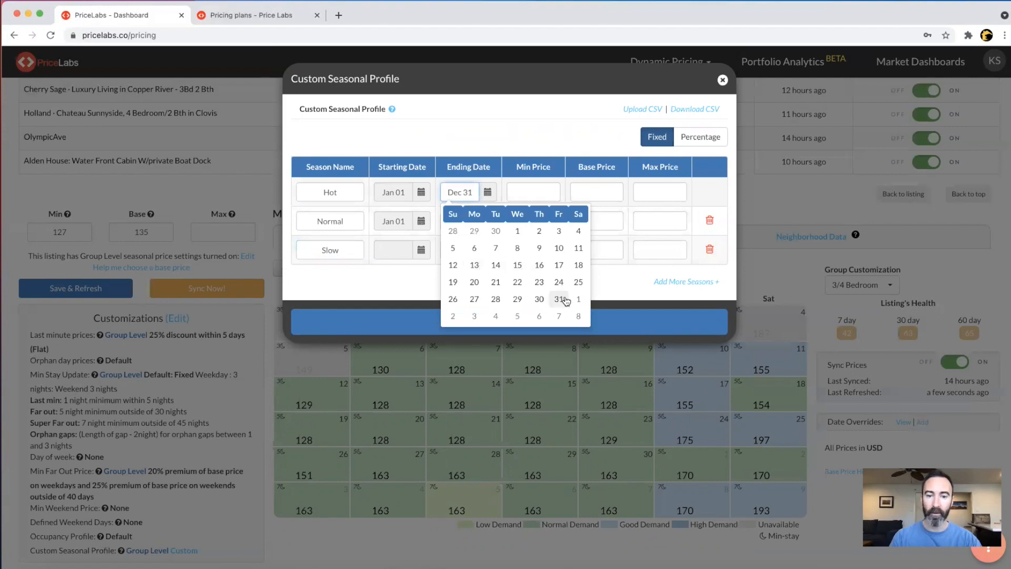
click(518, 231)
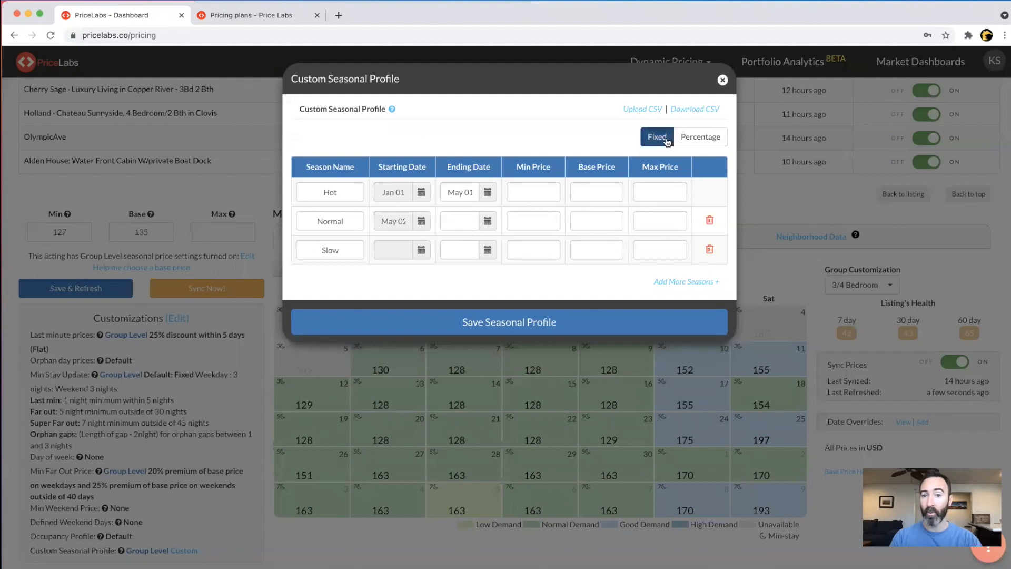
click(690, 138)
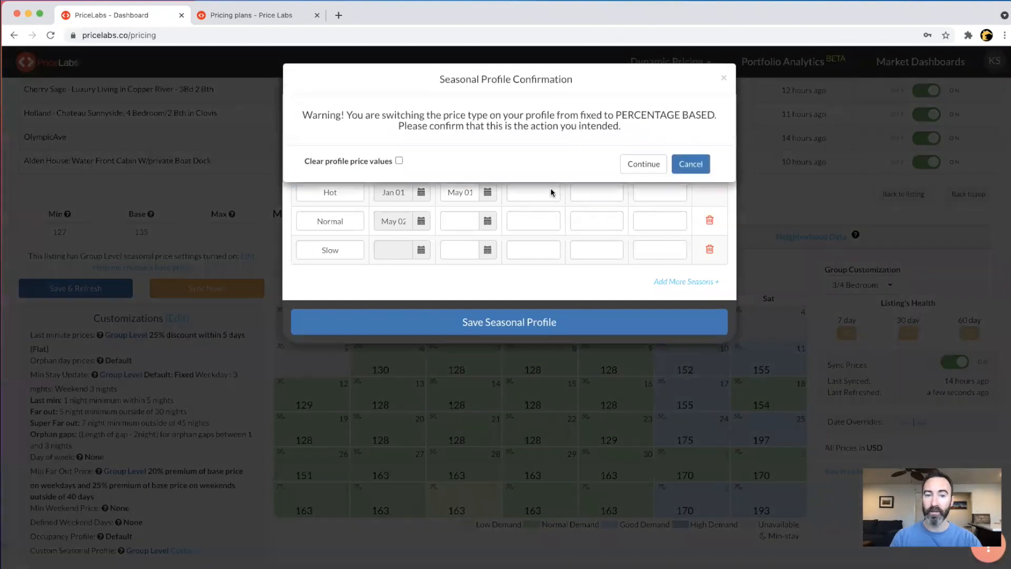
click(651, 169)
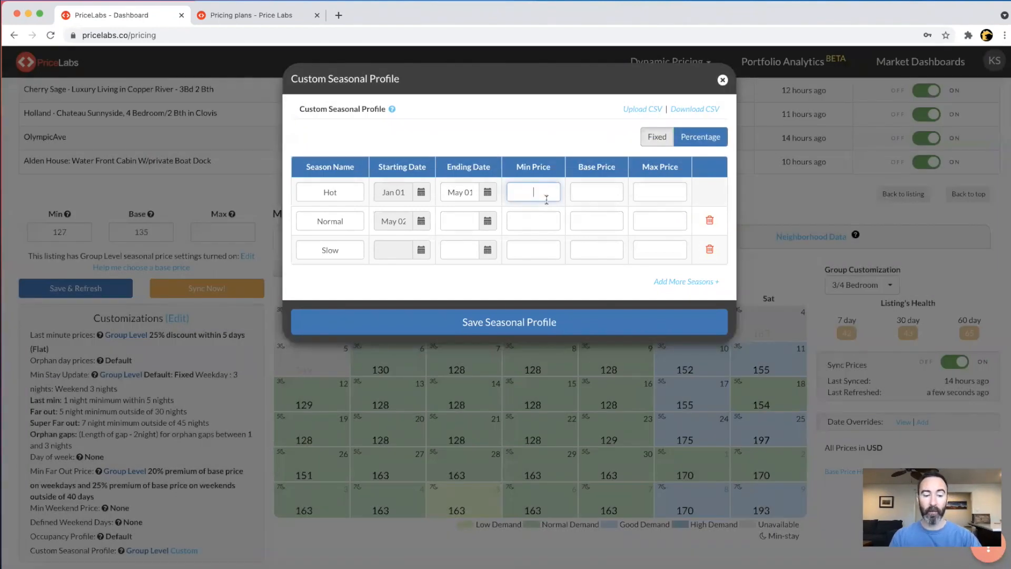
- Set the Hot season's min, base and max price adjustments to 30 percent
click(598, 195)
text(30)
click(646, 190)
text(30)
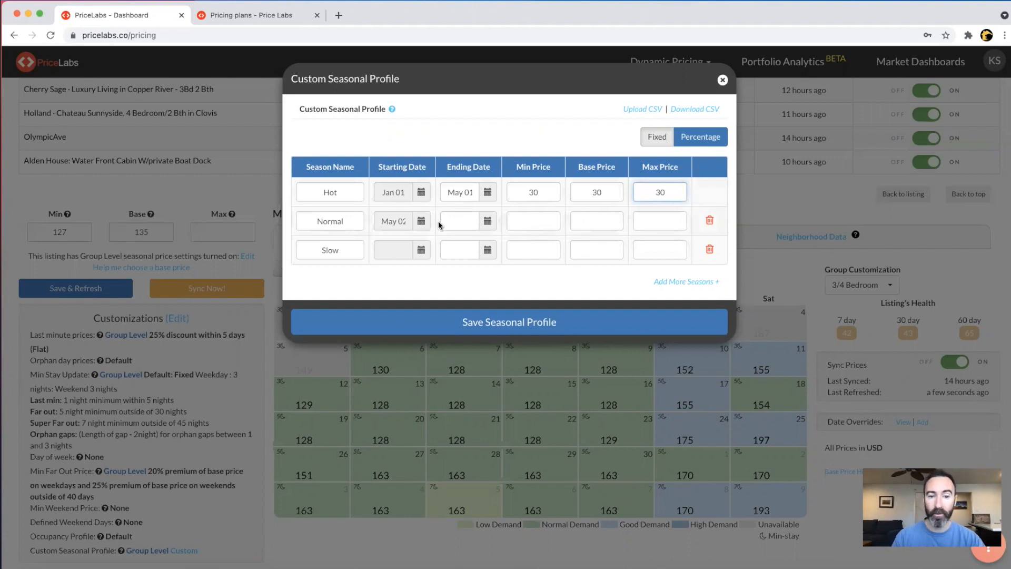
- End the Normal season on Jul 31 and set its min, base and max price adjustments to 1 percent
click(487, 222)
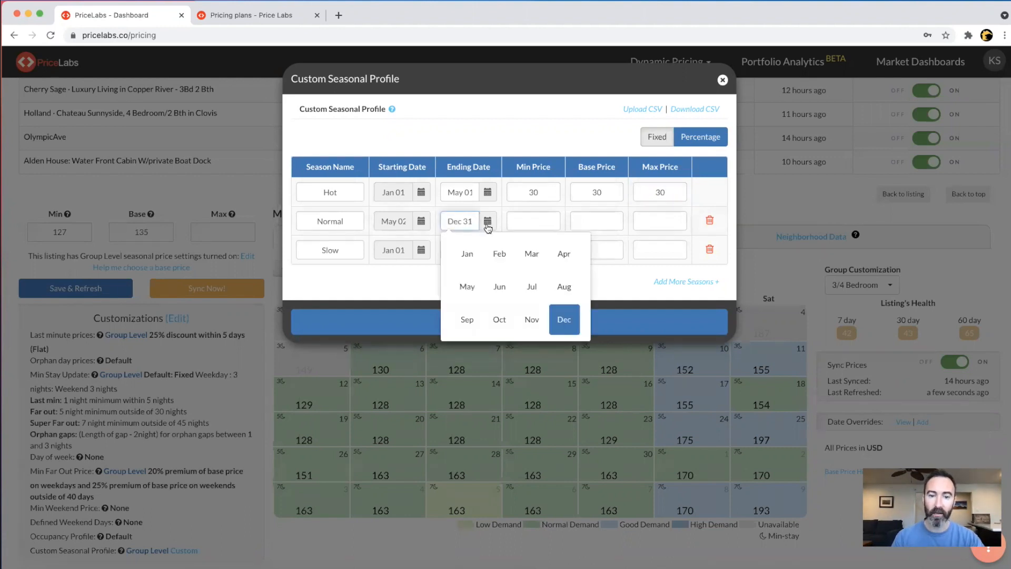
click(531, 287)
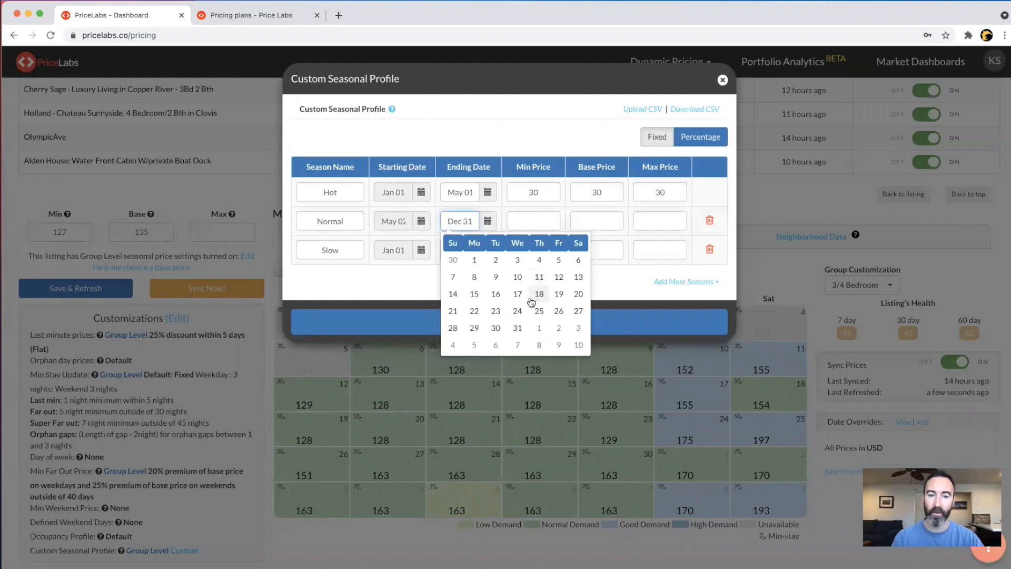
click(520, 329)
click(532, 224)
text(1)
click(595, 222)
text(1)
click(661, 222)
text(1)
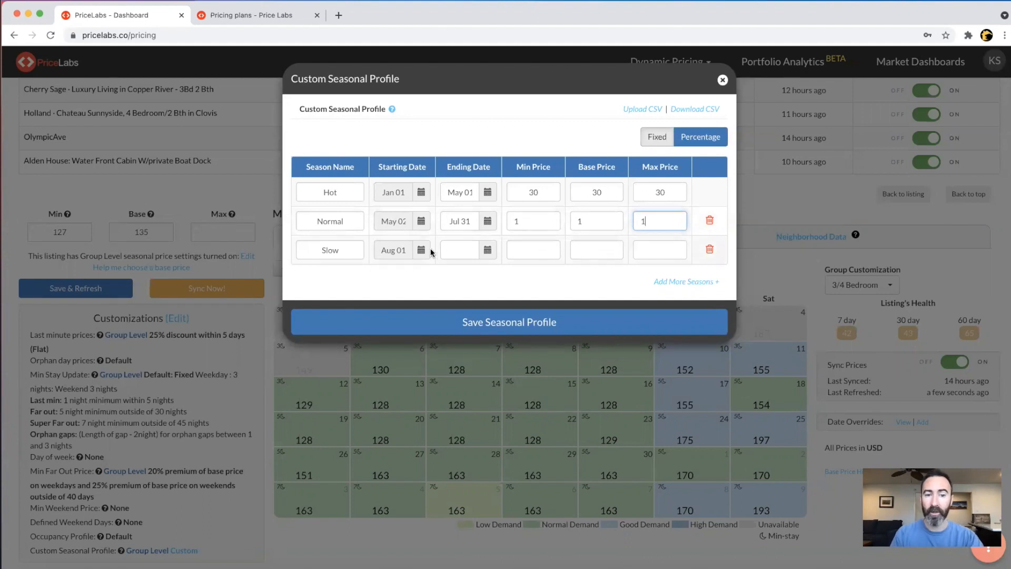
- End the Slow season on Dec 31 with min, base and max price adjustments of -15 percent, and save the seasonal profile
click(488, 251)
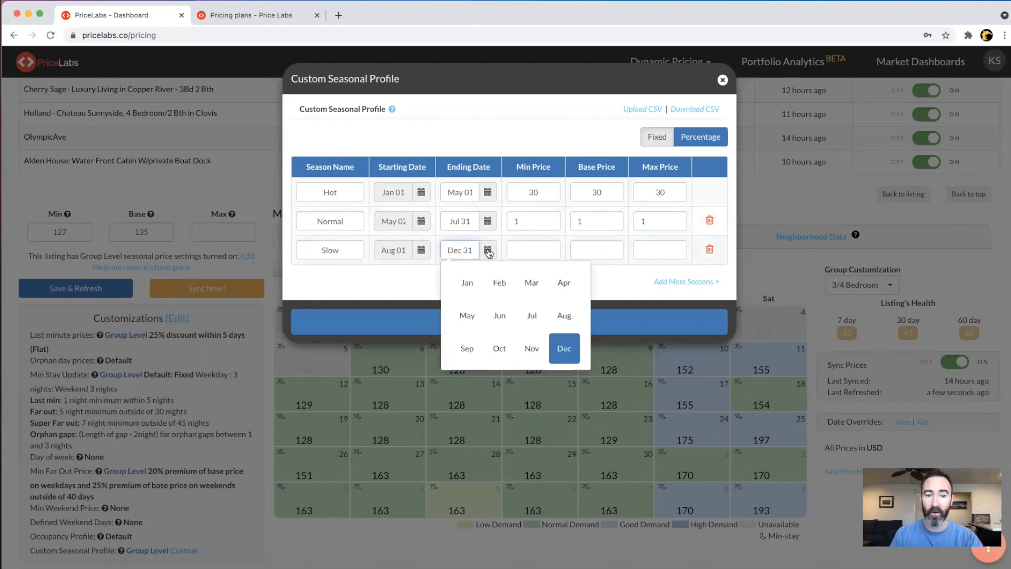
click(565, 345)
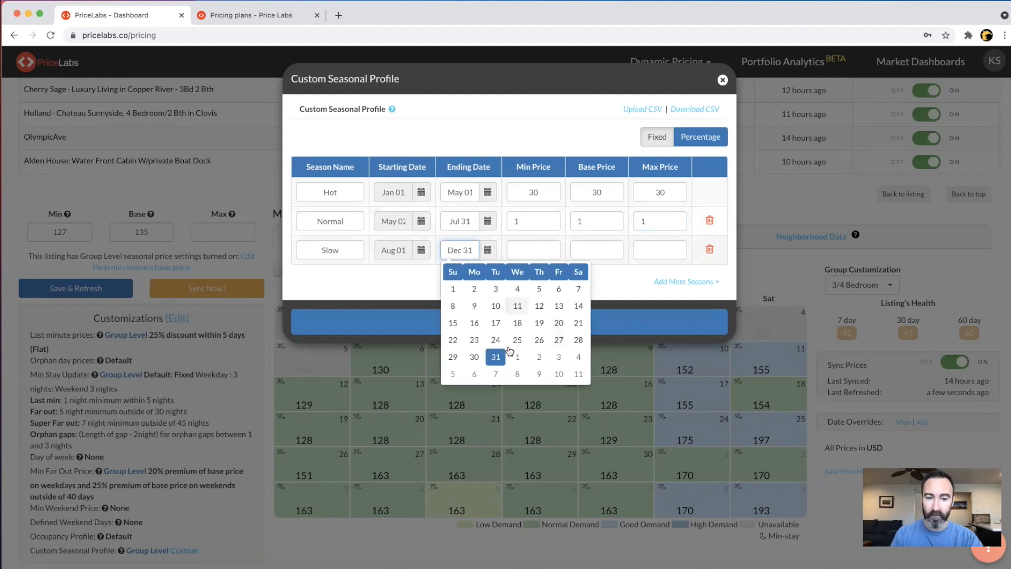
click(495, 357)
click(520, 247)
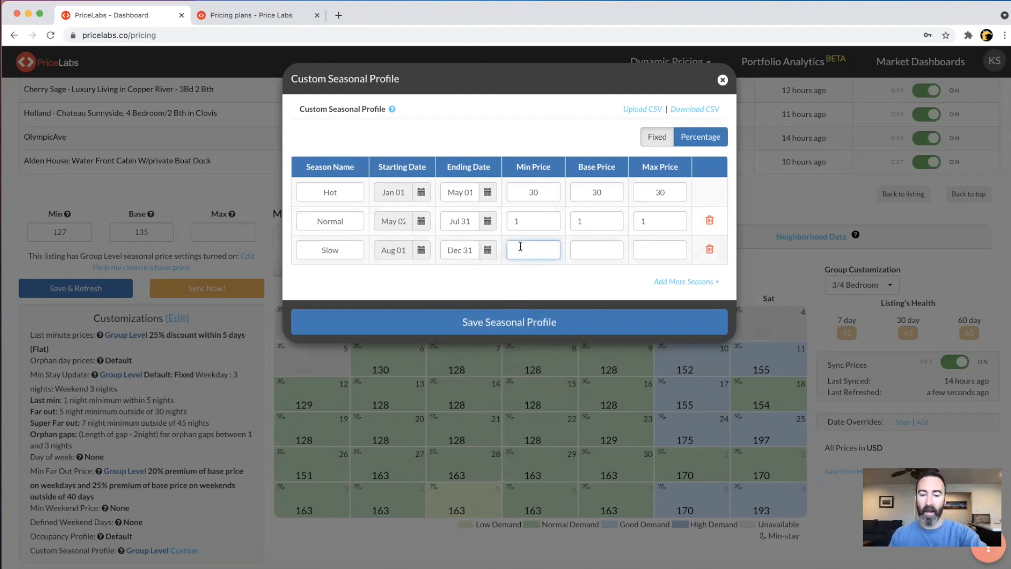
text(-)
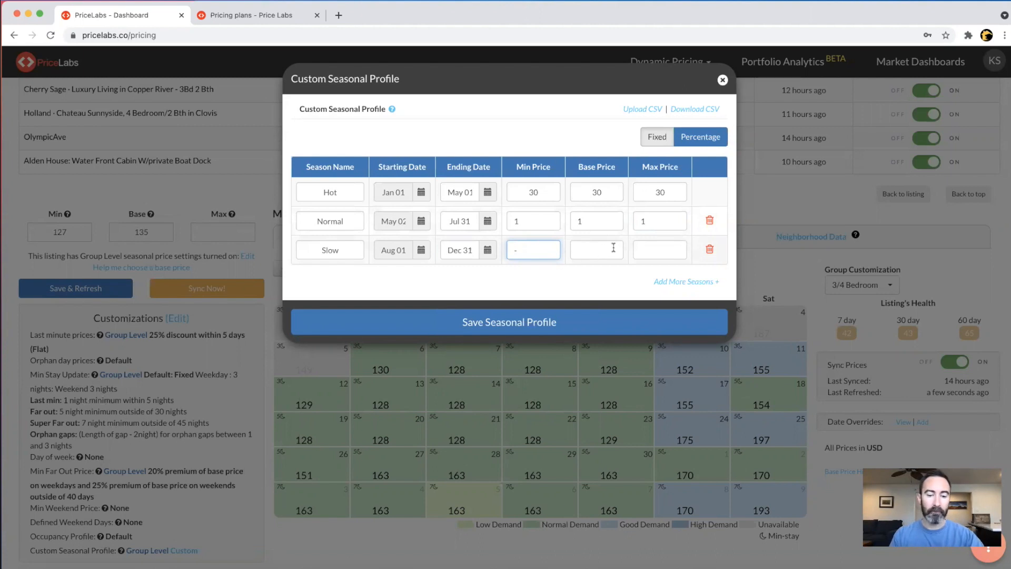
text(15)
click(612, 248)
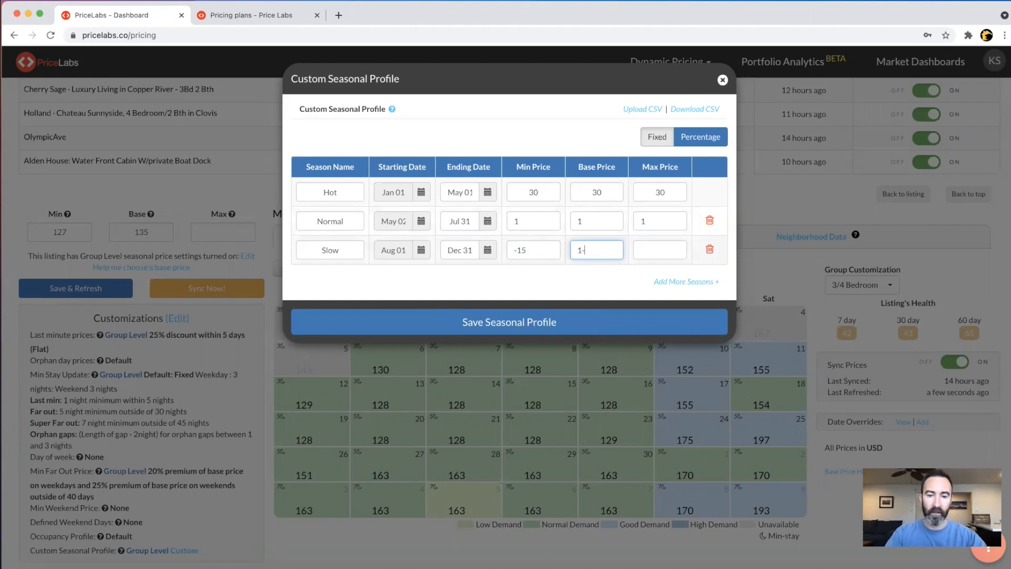
text(-15)
click(638, 248)
text(-15)
click(563, 323)
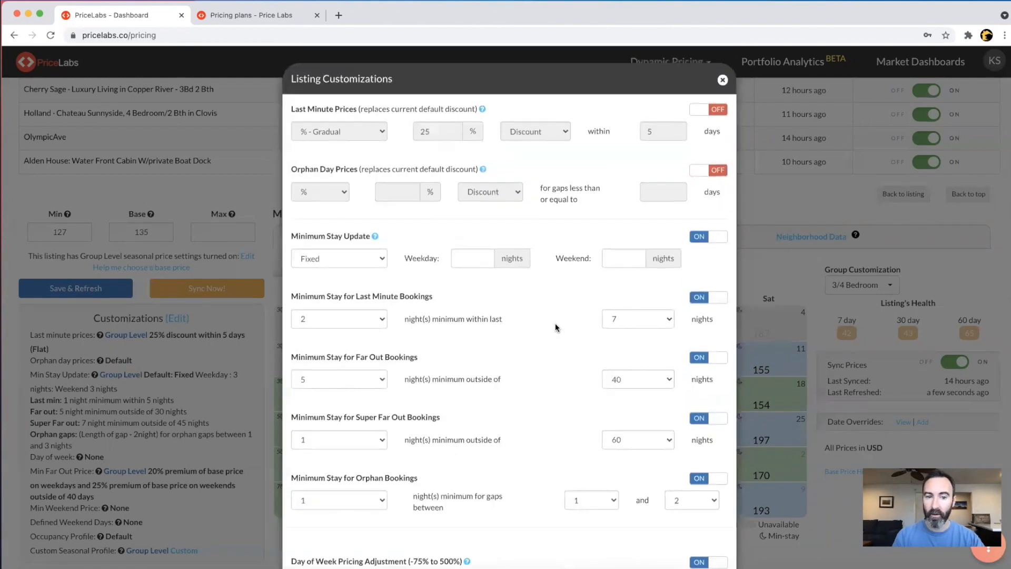
- Look over the listing customizations, close them without saving, and reopen them briefly to check their settings
scroll(555, 325, down, 8)
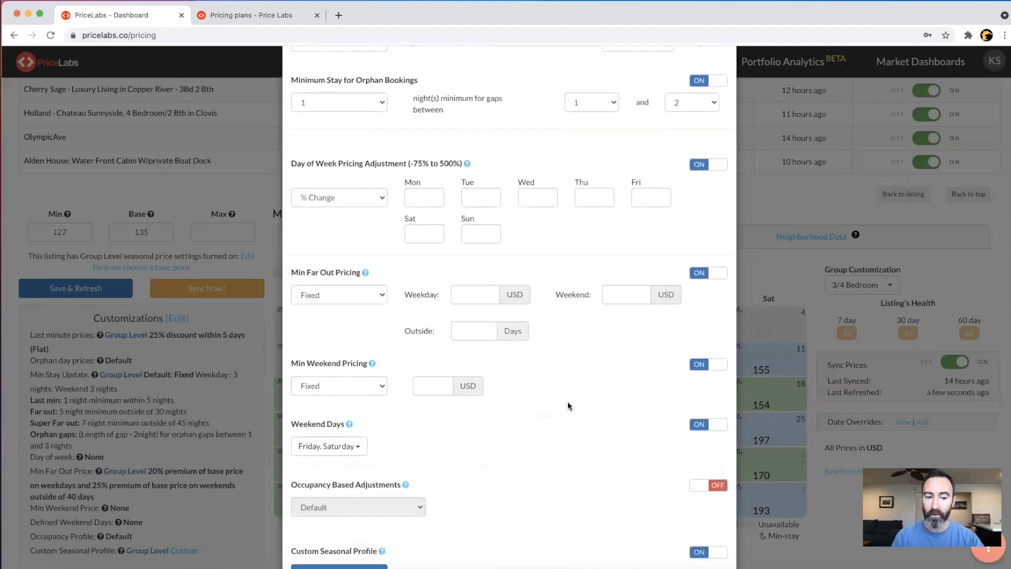
scroll(569, 406, down, 2)
scroll(574, 389, up, 8)
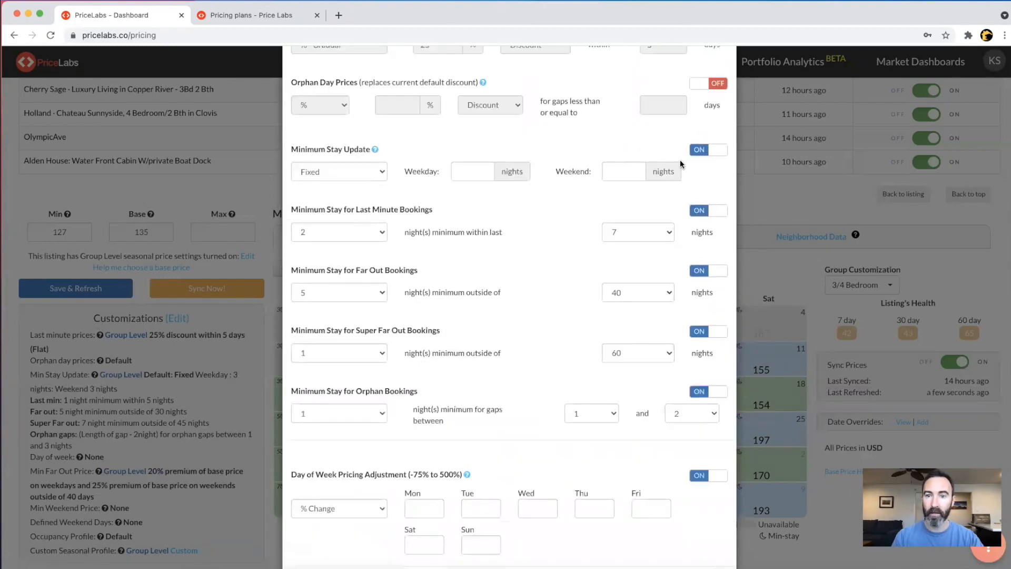
scroll(681, 164, up, 3)
click(721, 81)
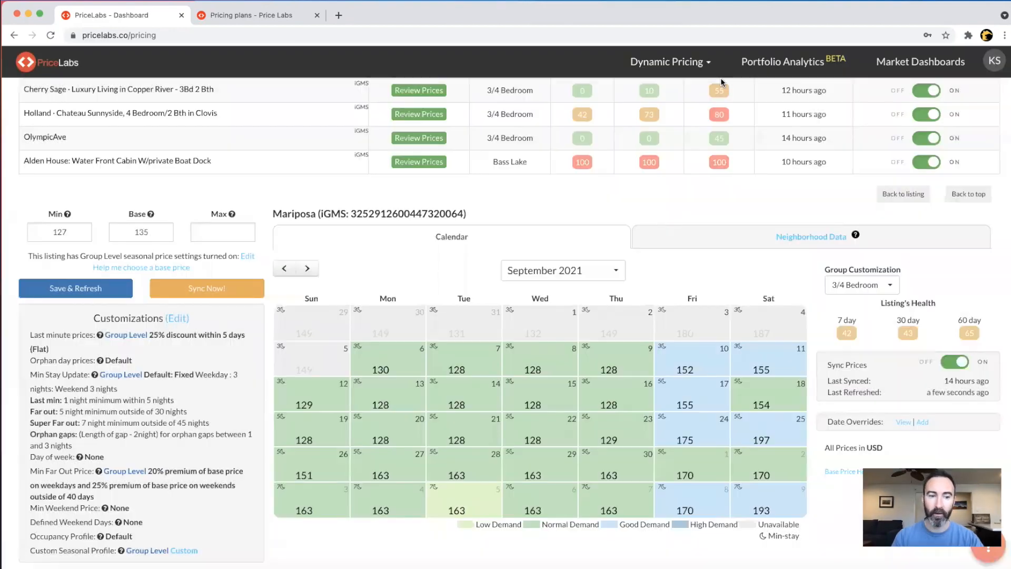
click(178, 319)
scroll(528, 272, down, 5)
scroll(538, 258, up, 5)
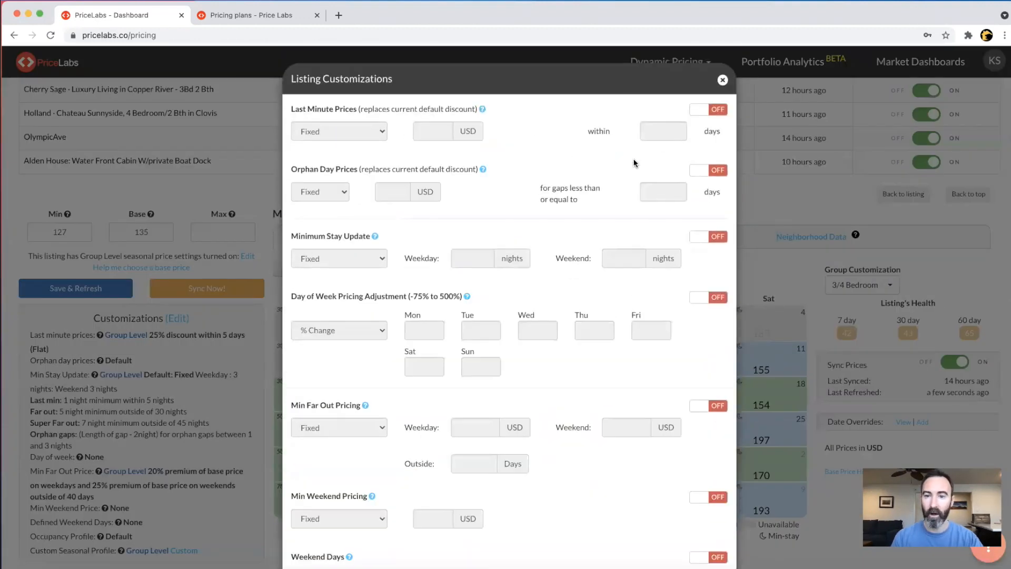
click(722, 80)
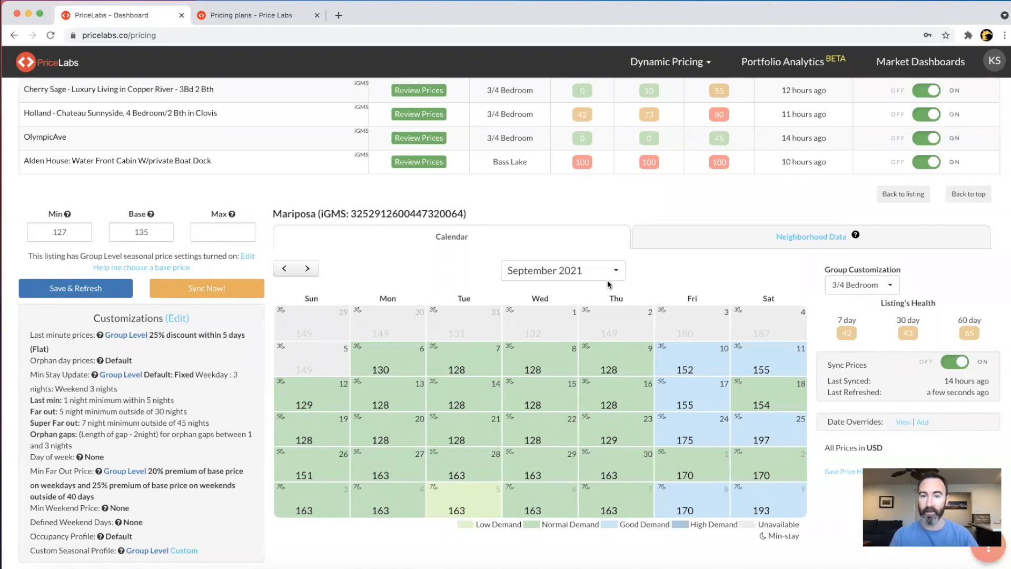
- Open the account-wide Customizations page, review the settings offered for a new group customization, and close the form without creating one
scroll(607, 284, up, 15)
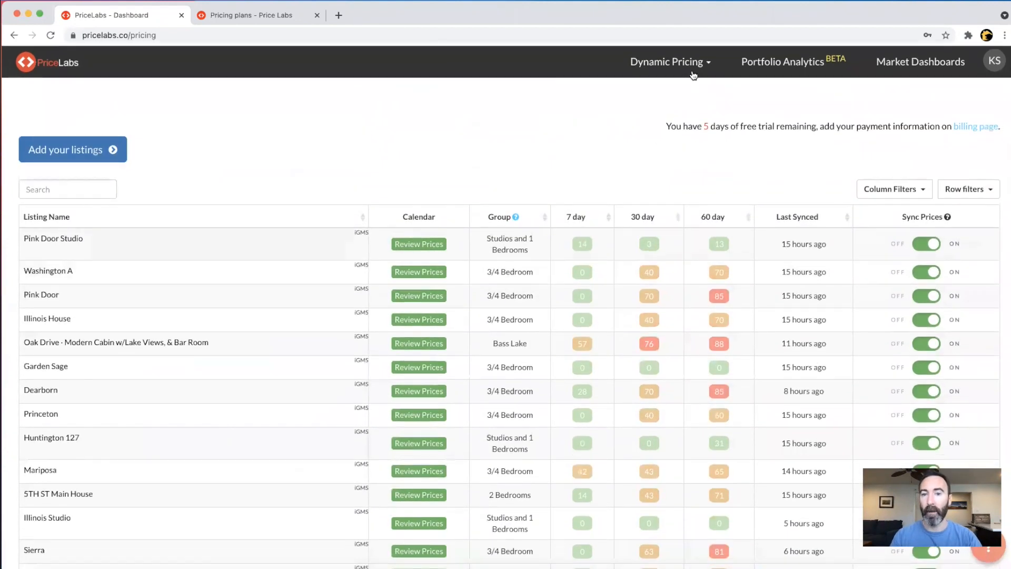
click(694, 74)
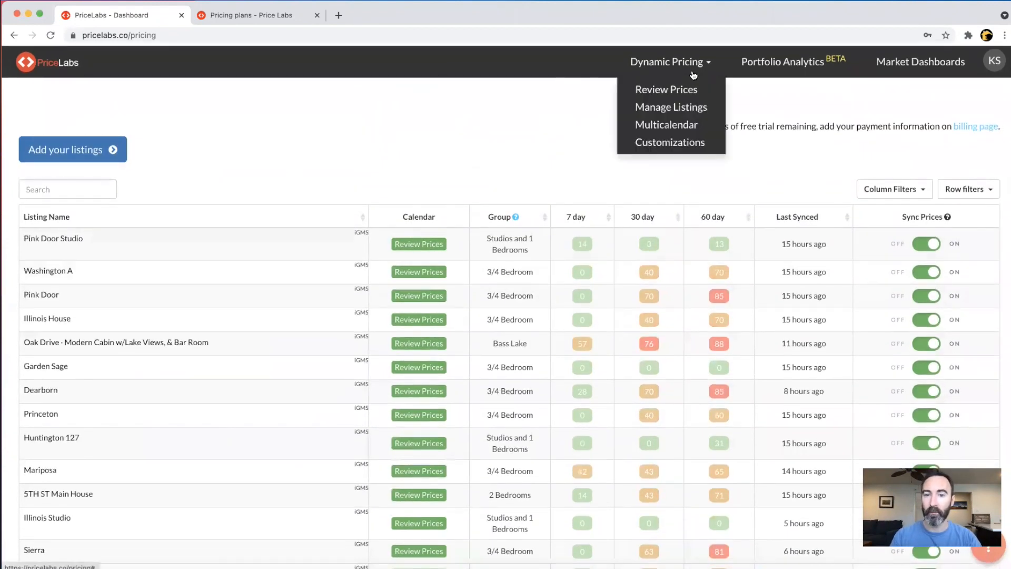
click(675, 141)
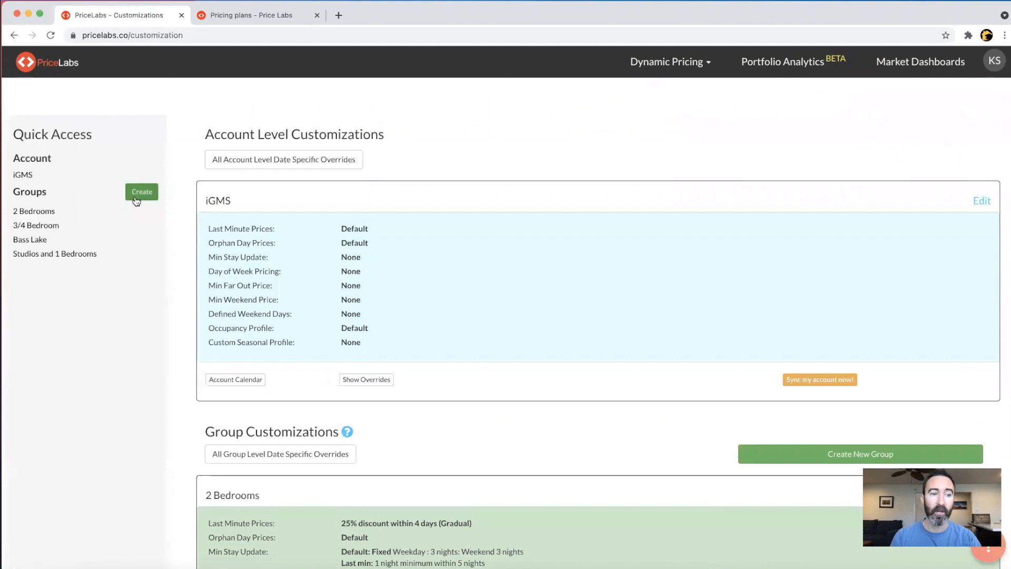
click(139, 193)
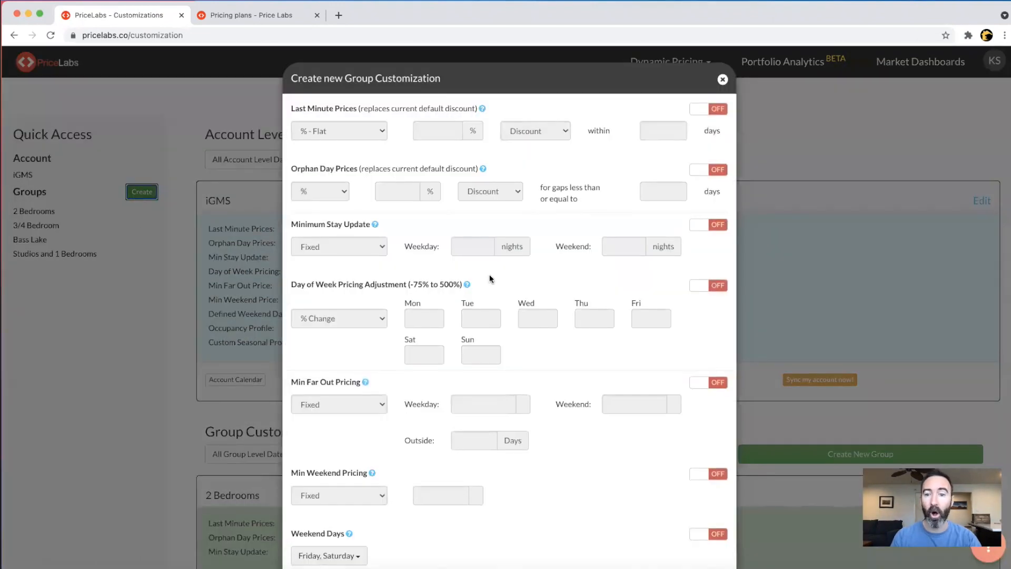
scroll(489, 274, down, 3)
scroll(489, 273, down, 2)
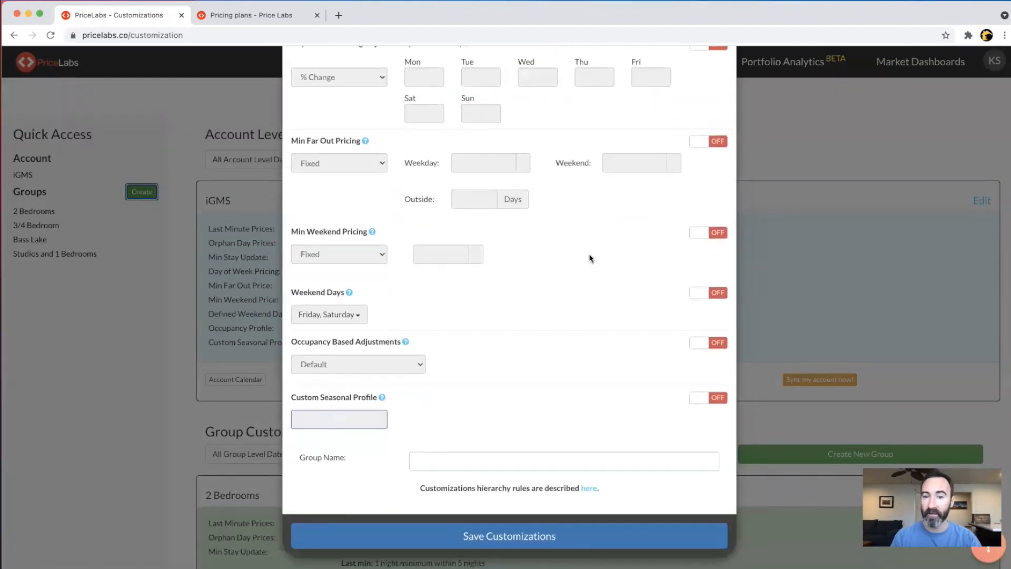
scroll(591, 257, up, 10)
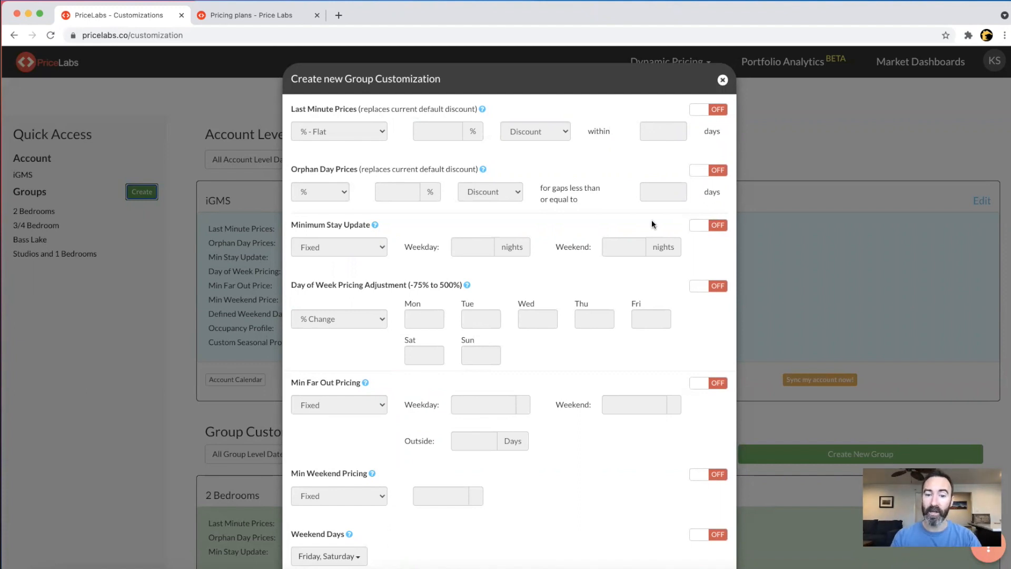
scroll(653, 223, down, 5)
scroll(718, 145, up, 5)
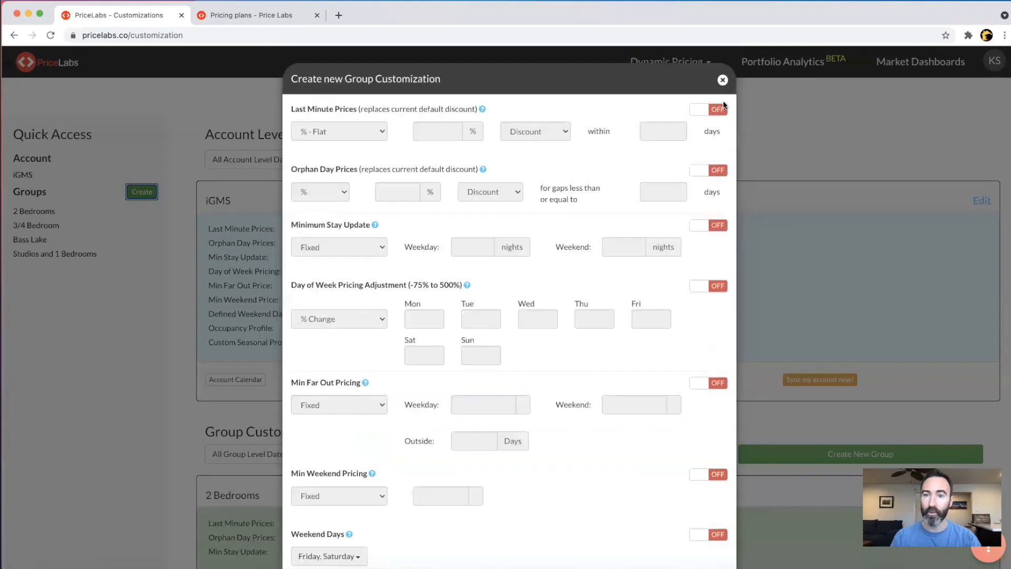
click(722, 80)
- Open Manage Listings and view the customization groups available for Pink Door Studio without changing its group
click(667, 62)
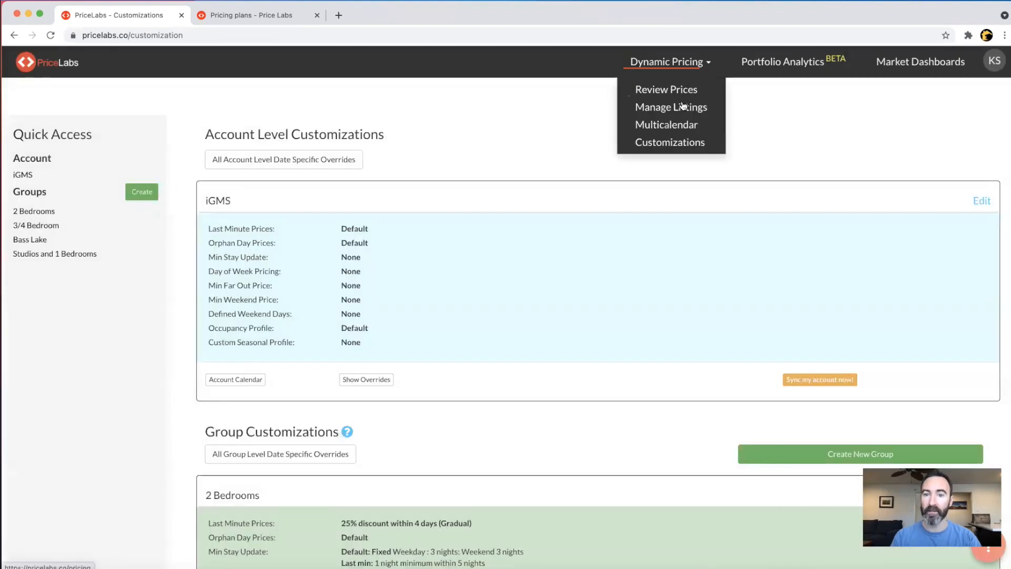
click(684, 108)
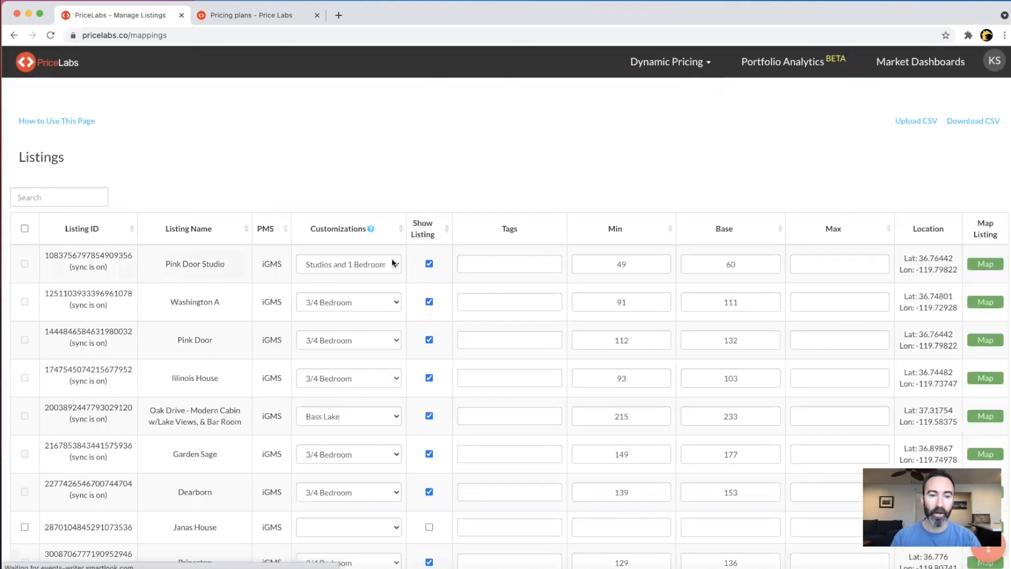
click(392, 265)
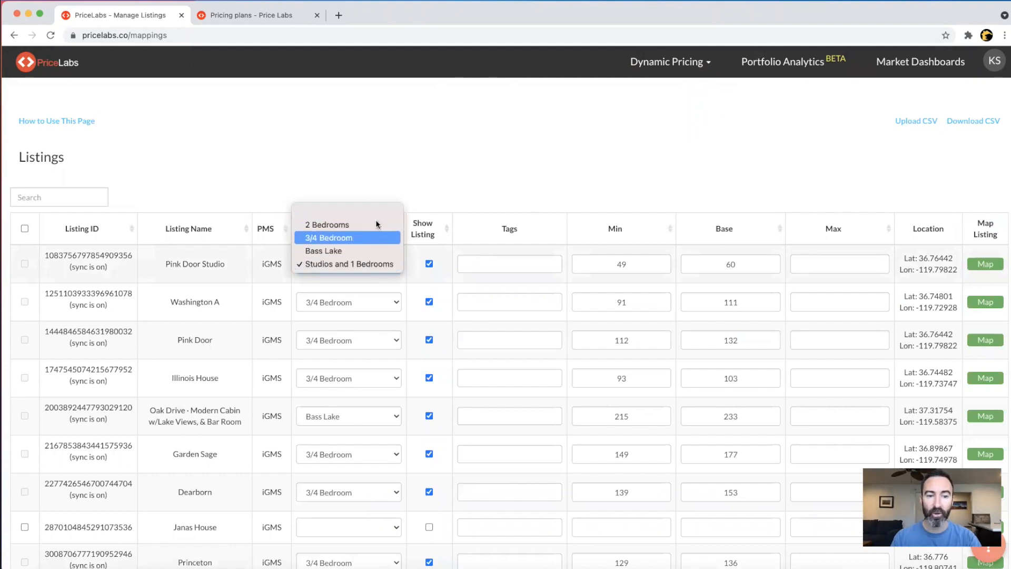
click(391, 148)
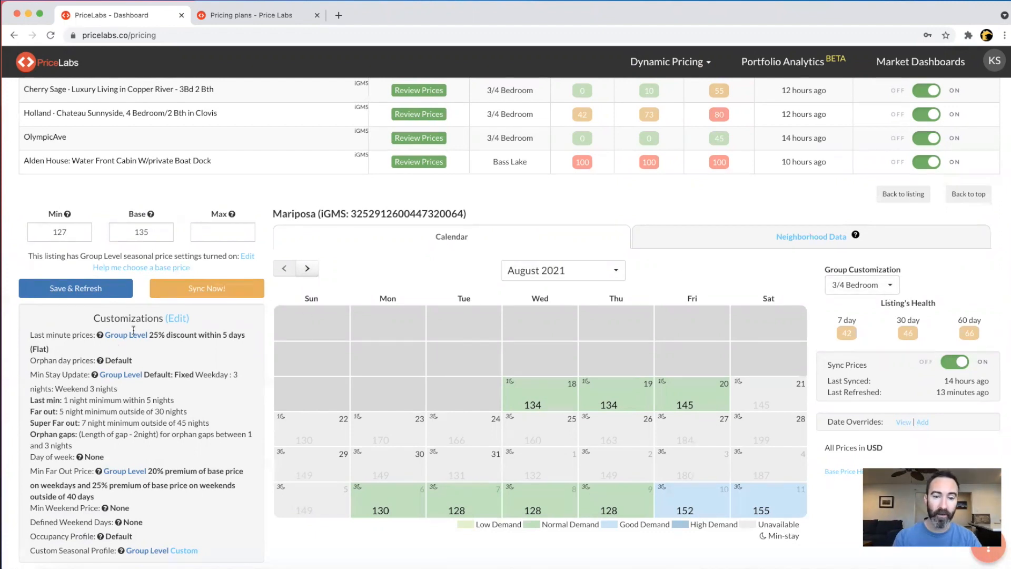
- View the Mariposa price calendar for September 2021, and return it to August 2021
mouse_move(521, 396)
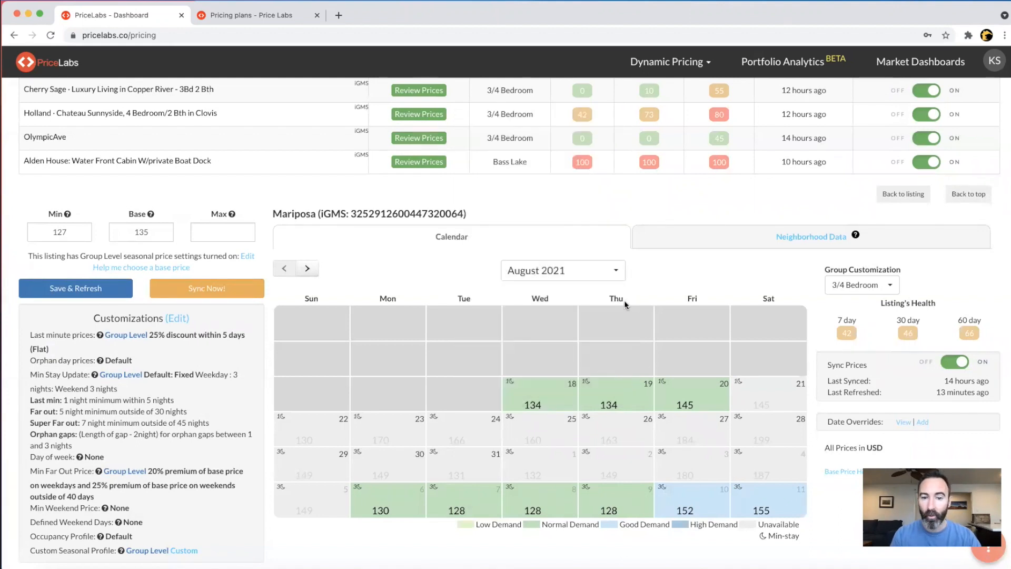
click(615, 279)
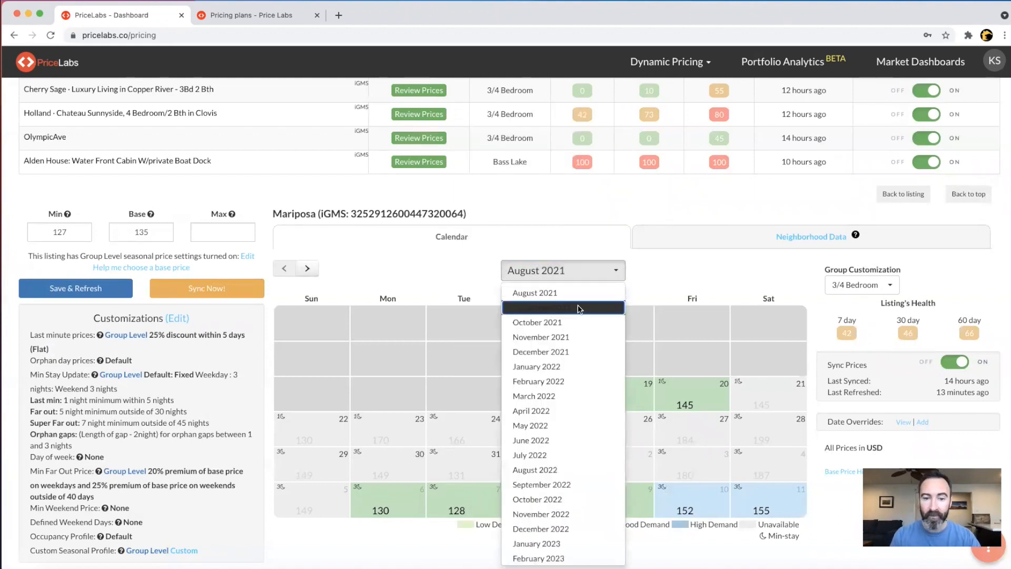
click(580, 310)
click(616, 271)
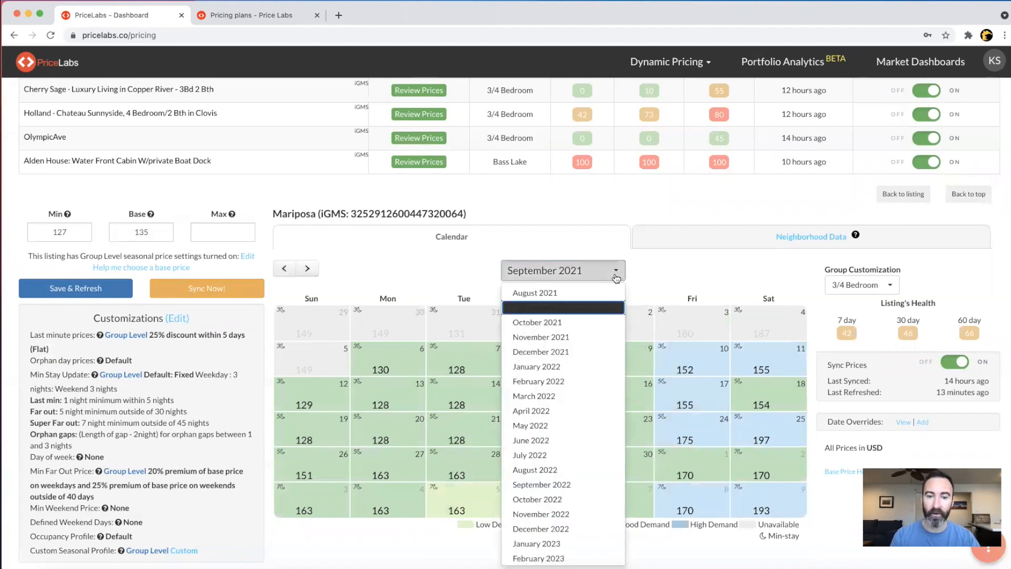
click(586, 294)
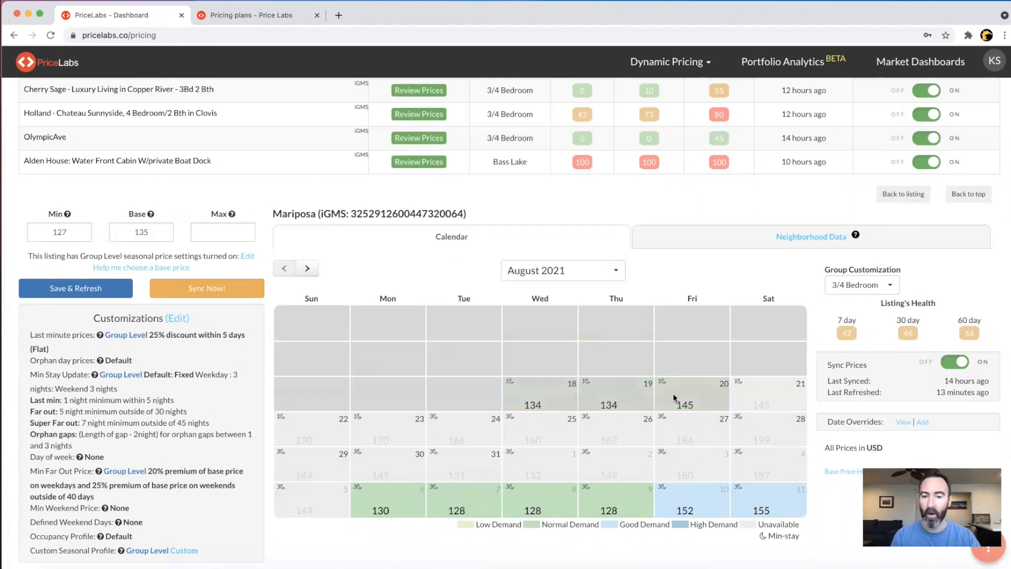
- Add a date-specific override to the Mariposa calendar with a fixed price of 127 USD for August 18 to 19, 2021
drag(679, 399, 680, 398)
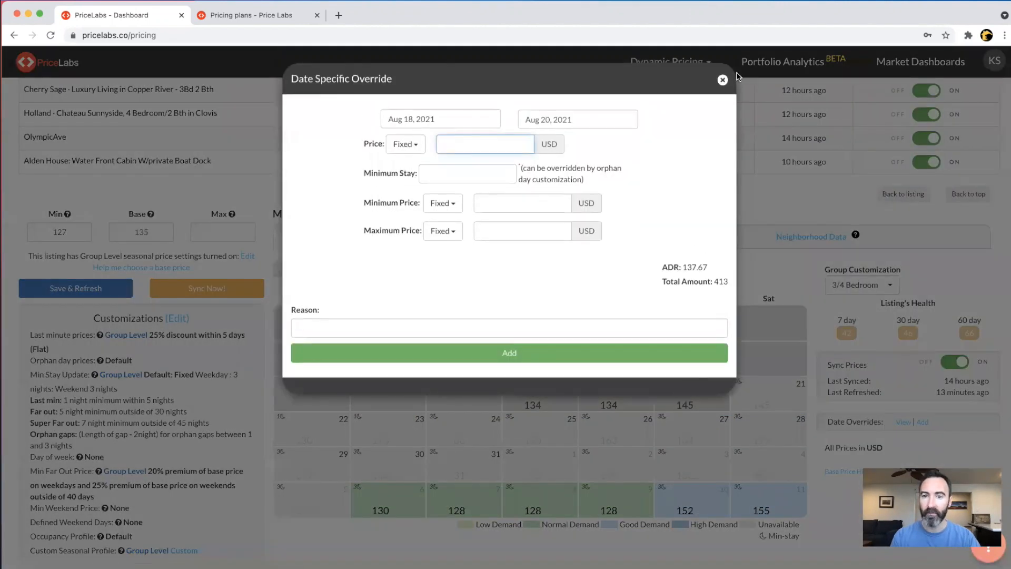
click(723, 80)
mouse_move(601, 395)
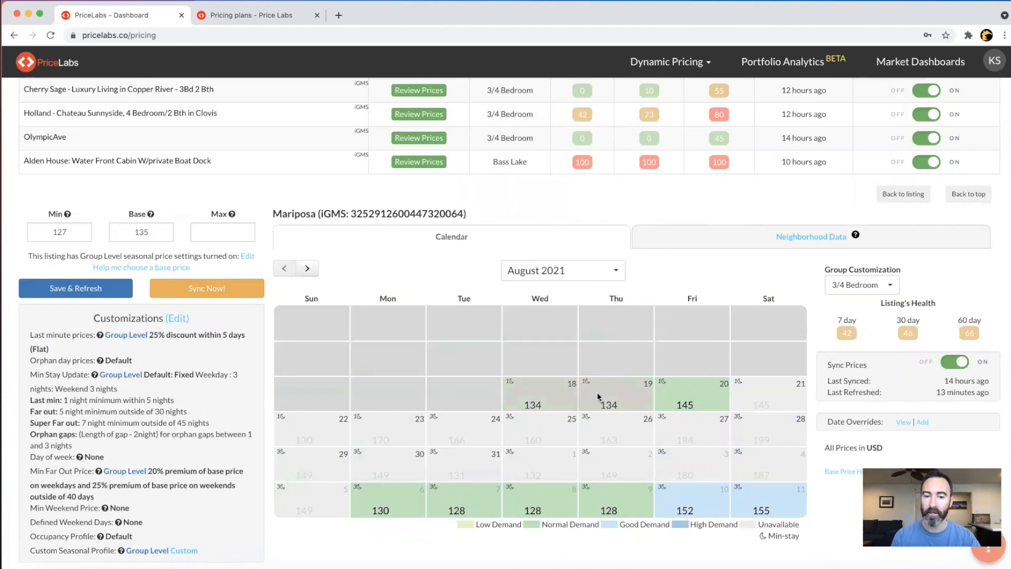
drag(599, 396, 599, 396)
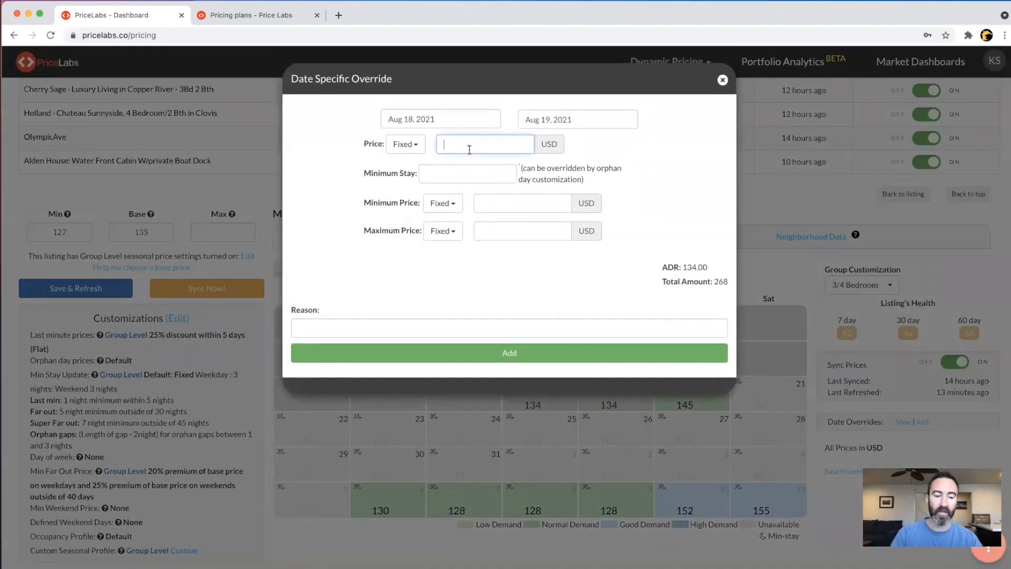
text(1)
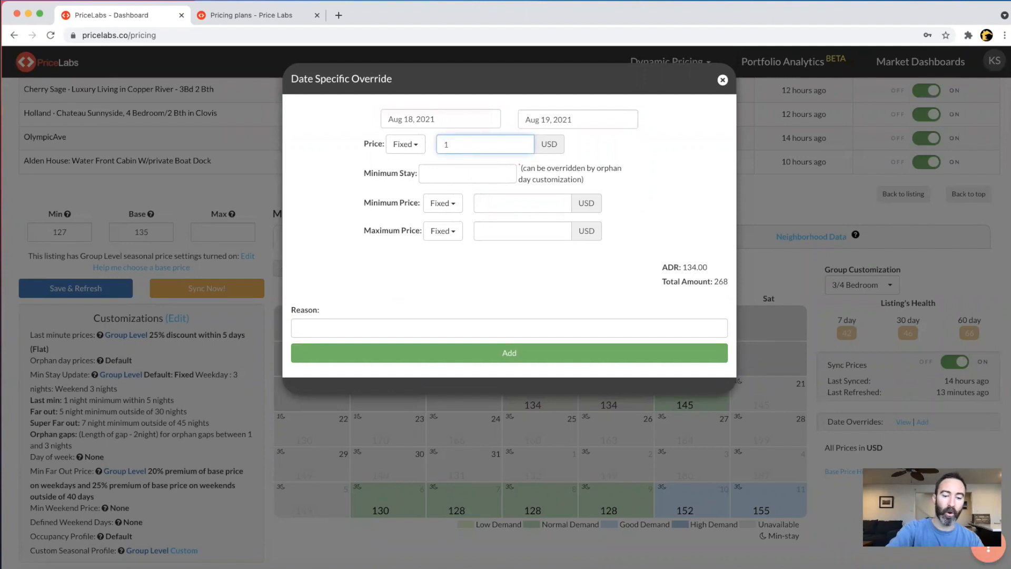
text(27)
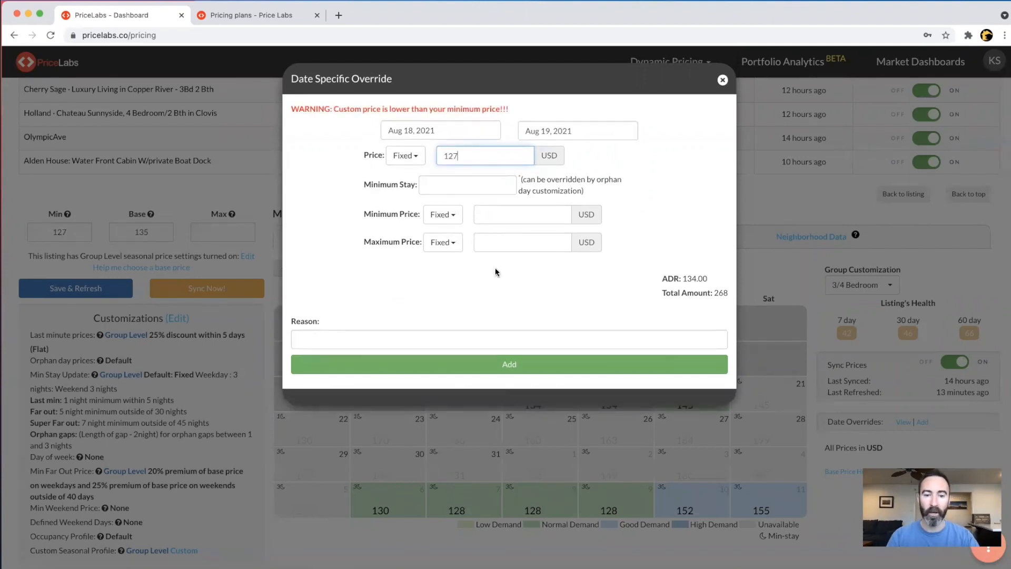
click(514, 365)
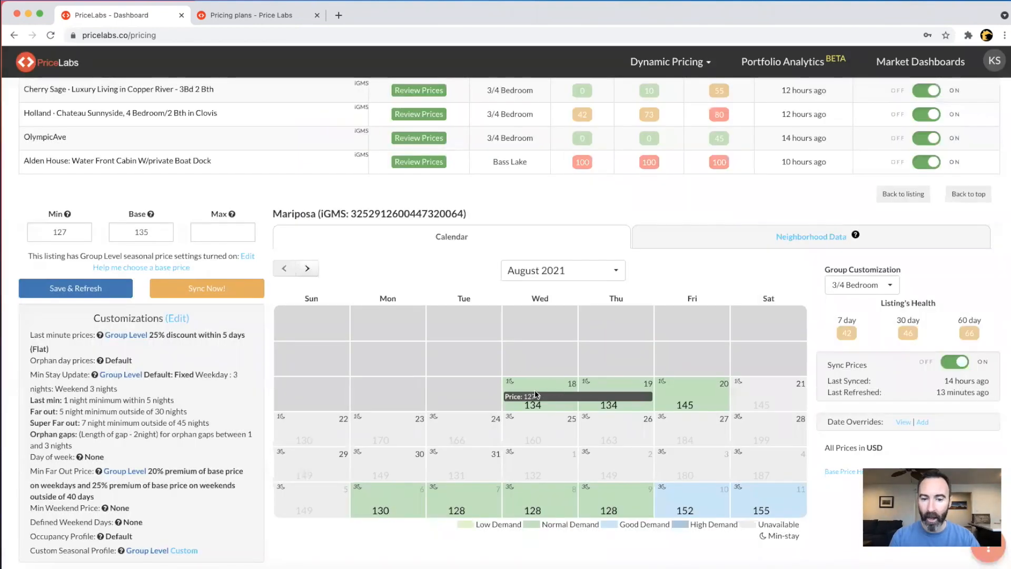
- Update the August 18 to 19 override with a minimum stay of 1 night, overwriting the existing override
click(570, 396)
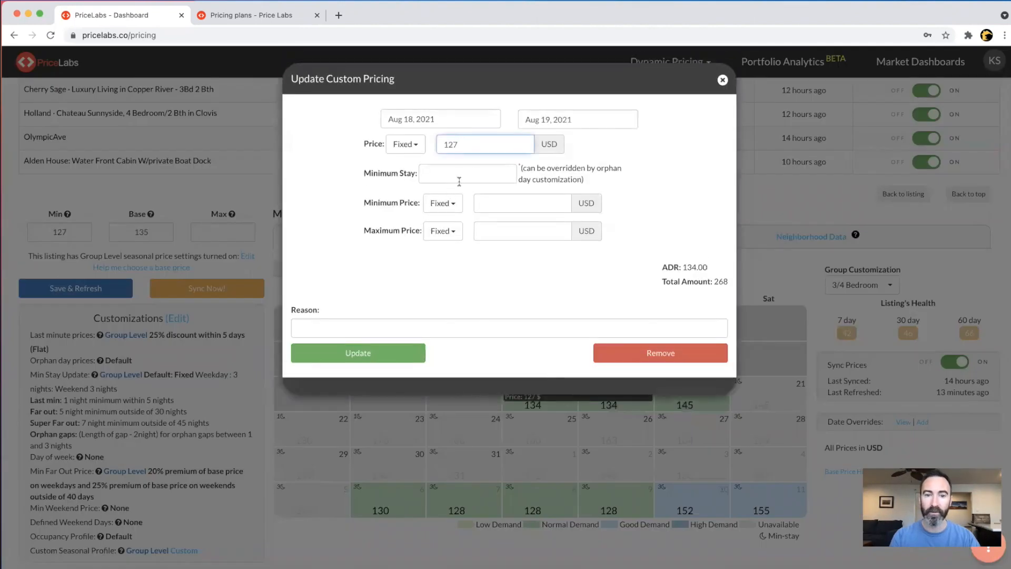
click(480, 173)
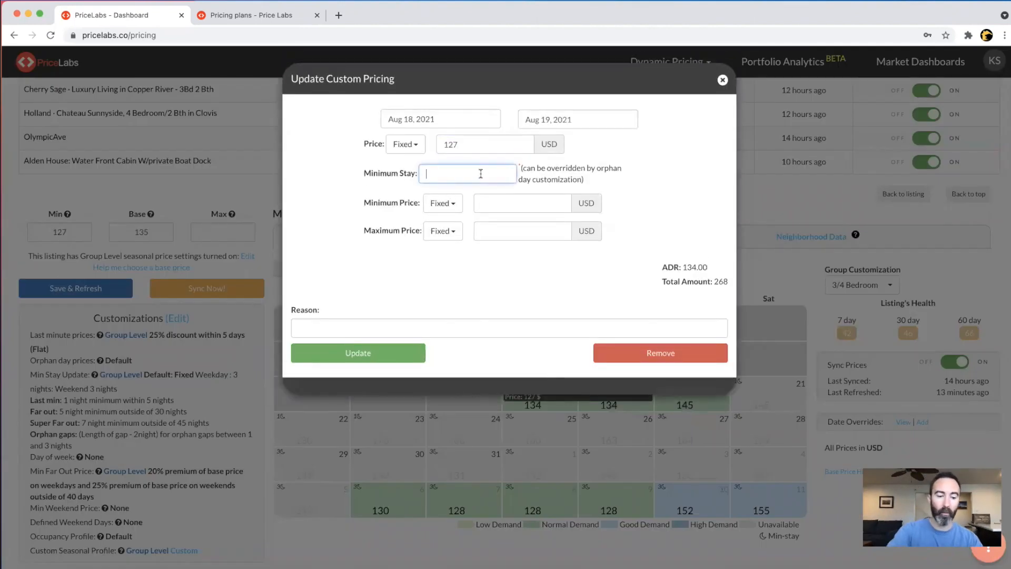
click(382, 354)
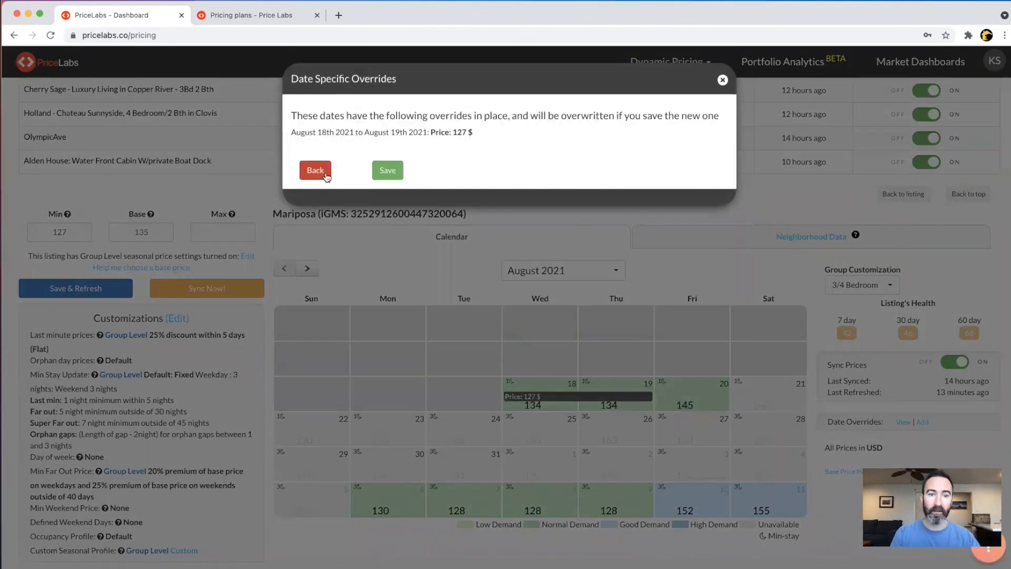
click(389, 170)
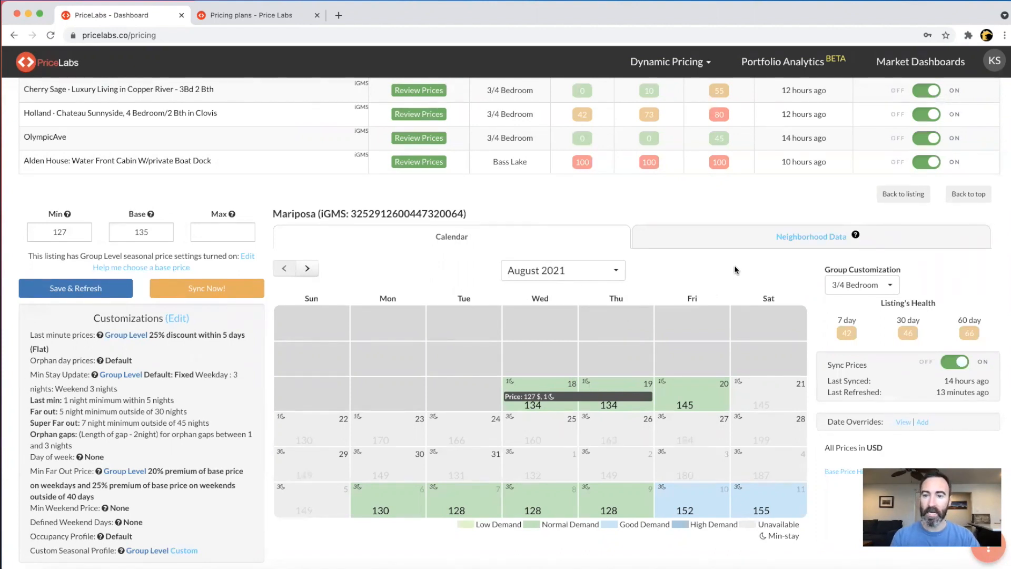
- Filter Mariposa's neighborhood data to 4-bedroom properties only and view the future prices graph
click(804, 237)
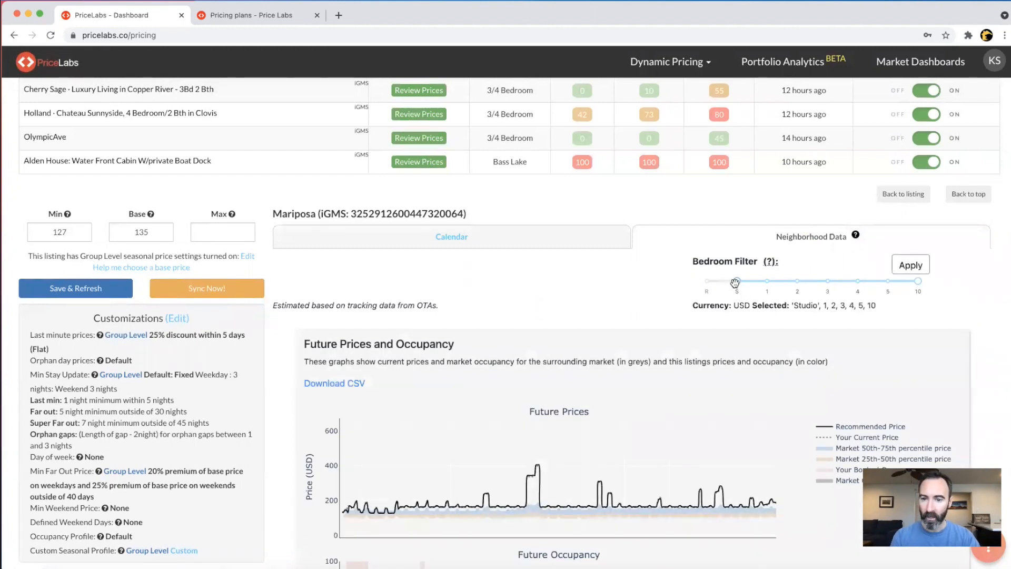
drag(744, 286, 801, 279)
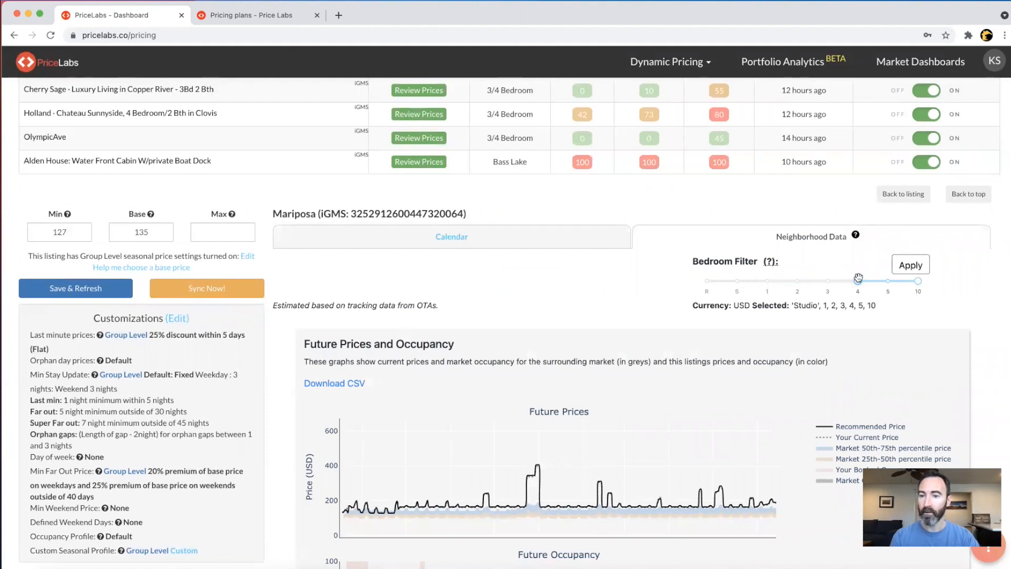
drag(887, 282, 857, 282)
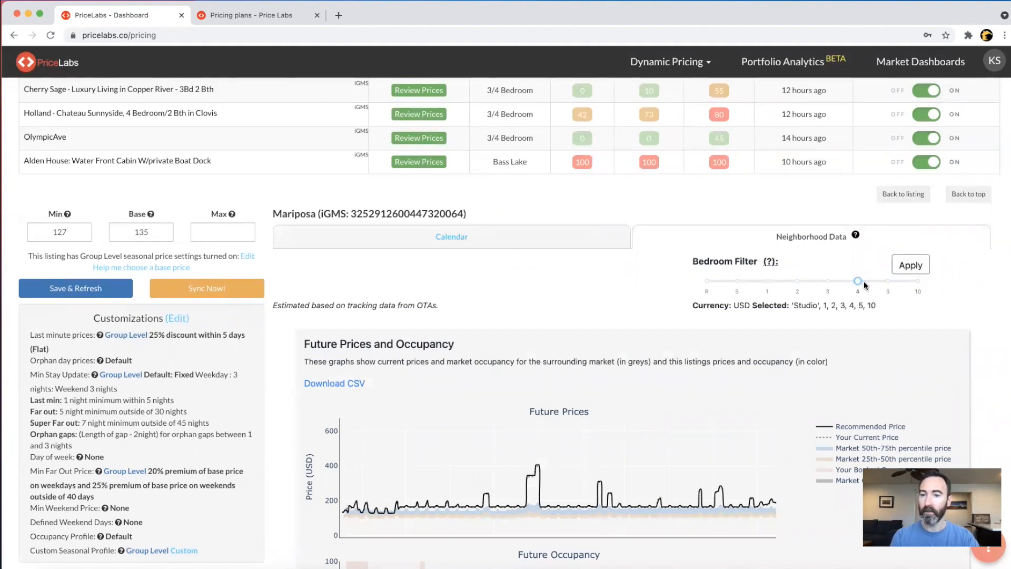
click(918, 266)
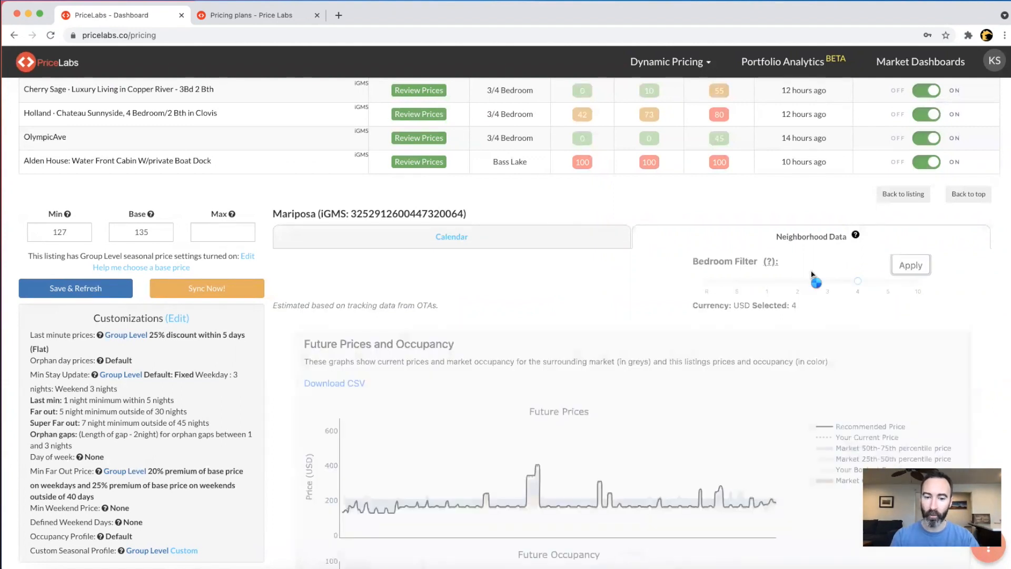
scroll(811, 274, down, 2)
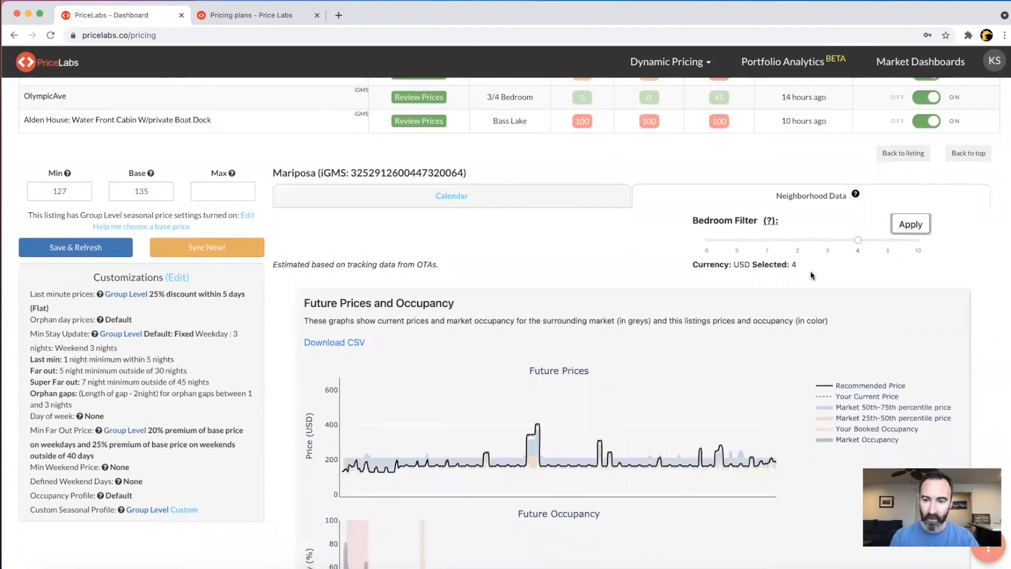
scroll(812, 275, down, 1)
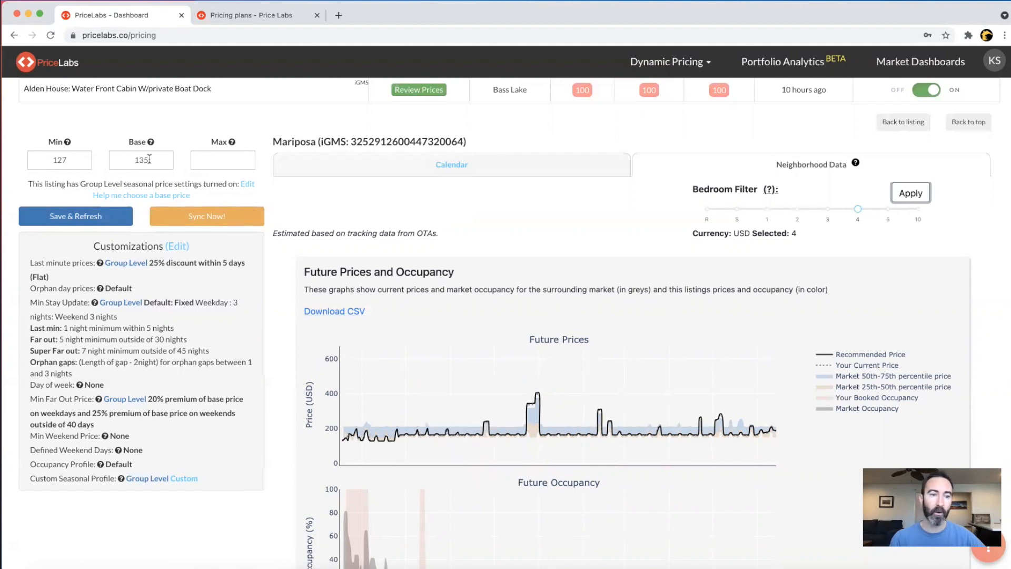
- Return to the Mariposa calendar, set the listing's base price to 141, and save and refresh the prices
click(428, 168)
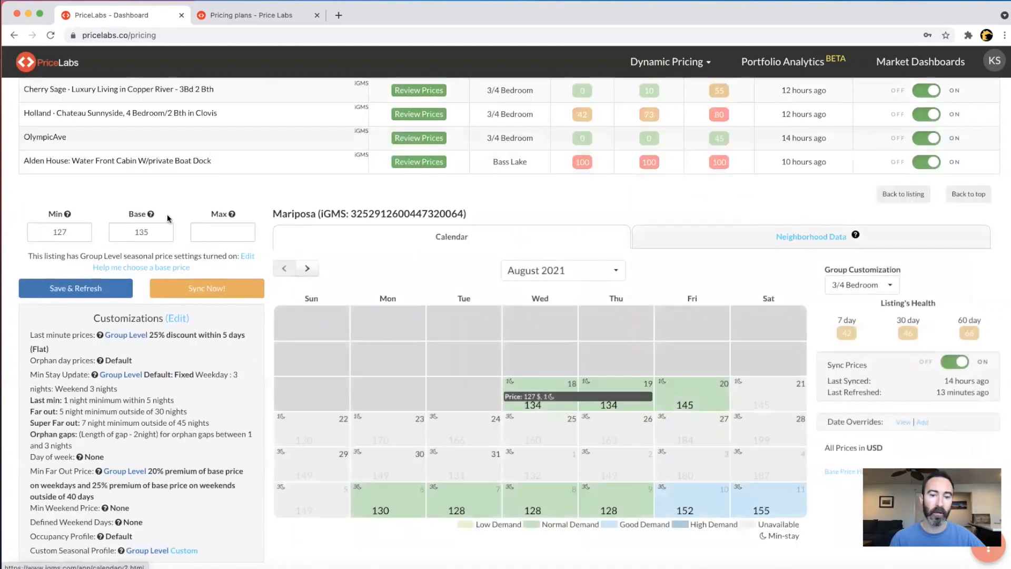
click(152, 231)
key(BackSpace)
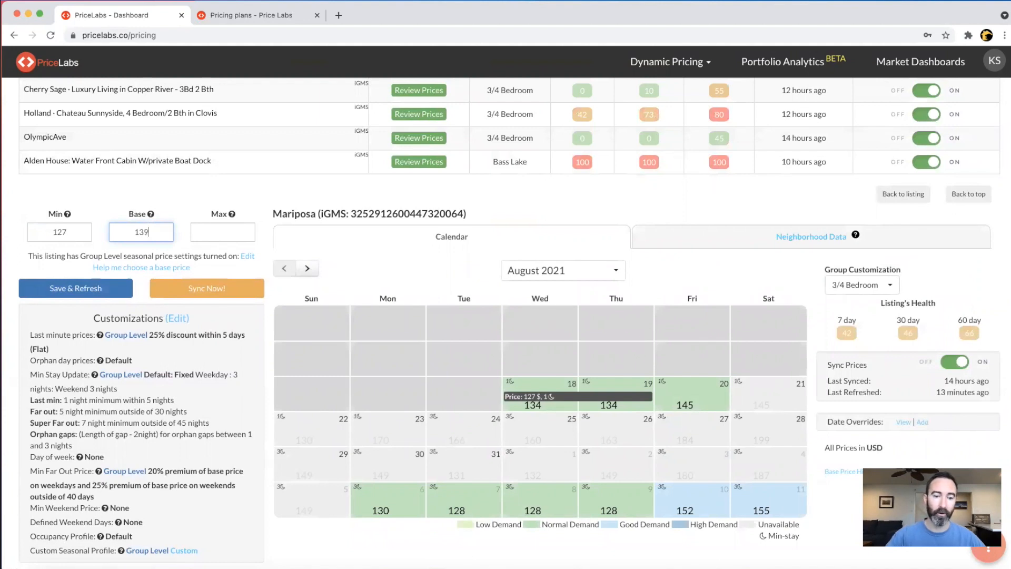
key(BackSpace)
text(41)
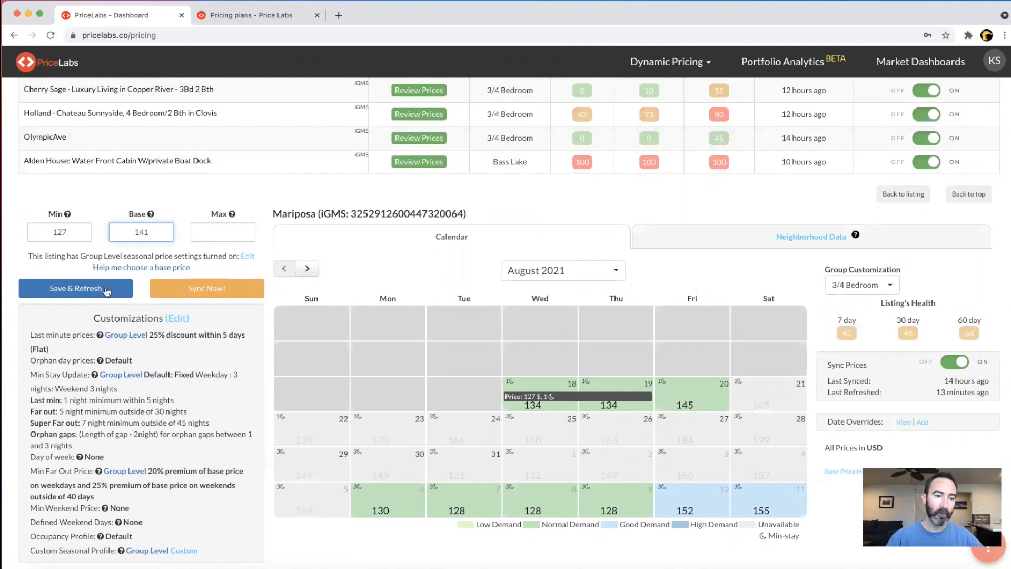
click(107, 292)
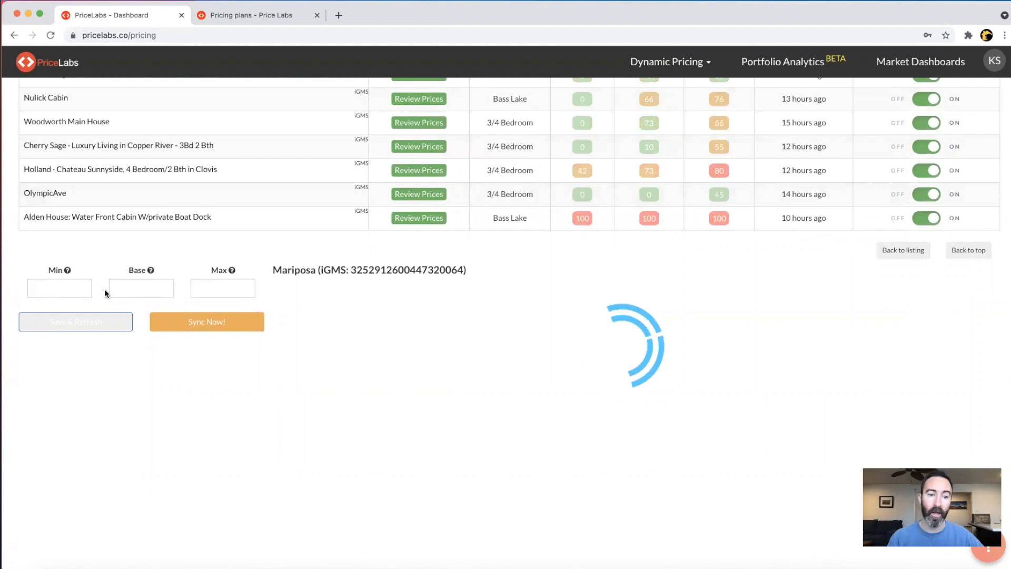
scroll(158, 290, down, 2)
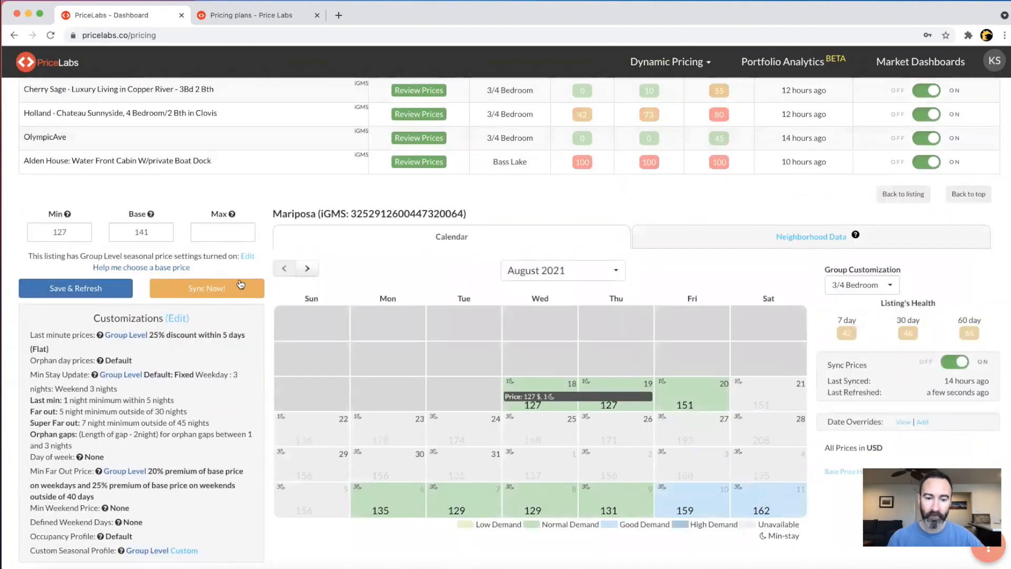
- Examine Mariposa's neighborhood data, comparing recommended prices with market percentiles, and review the future occupancy graph and the supply overview
click(790, 244)
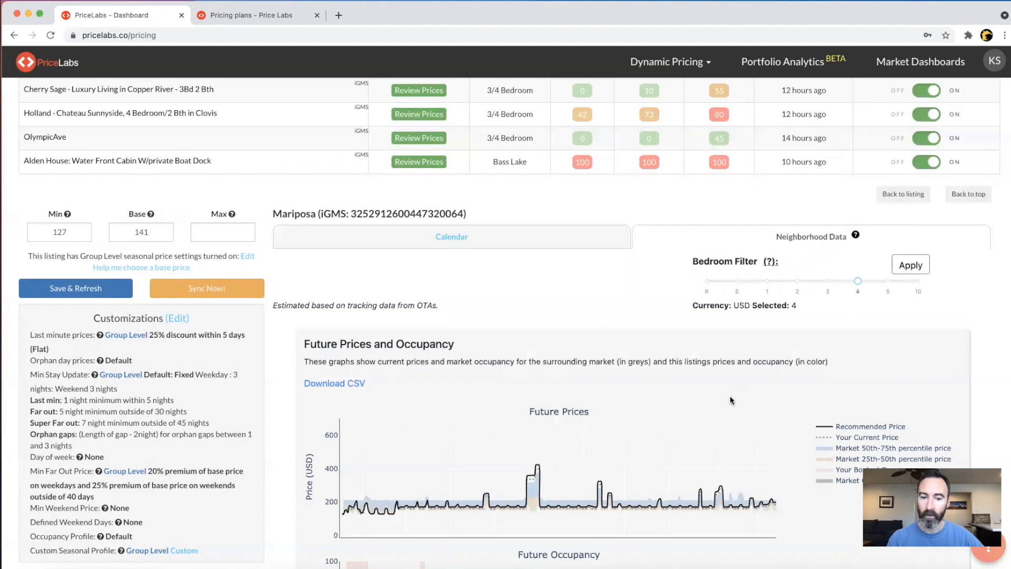
scroll(730, 400, down, 3)
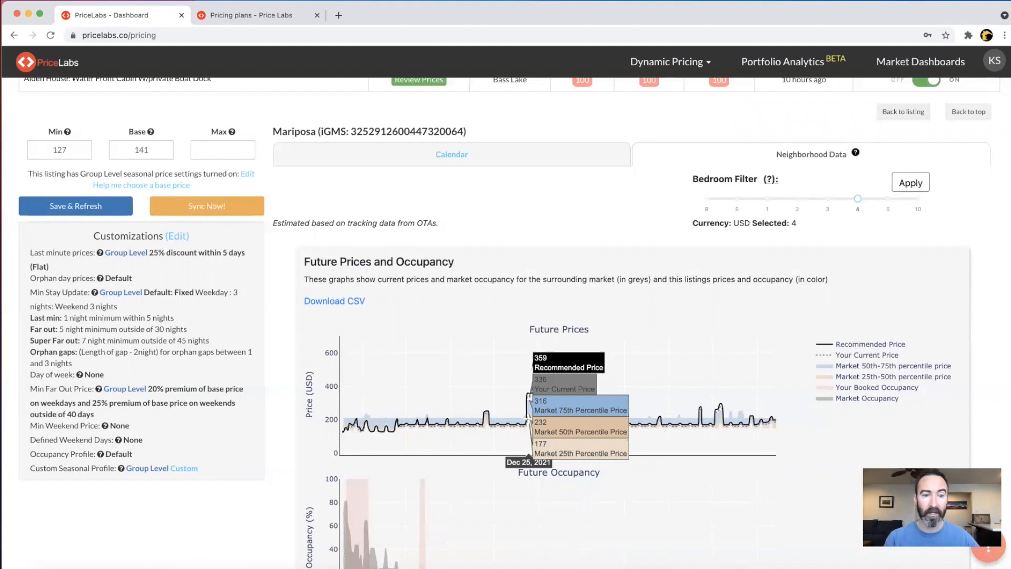
scroll(474, 421, down, 3)
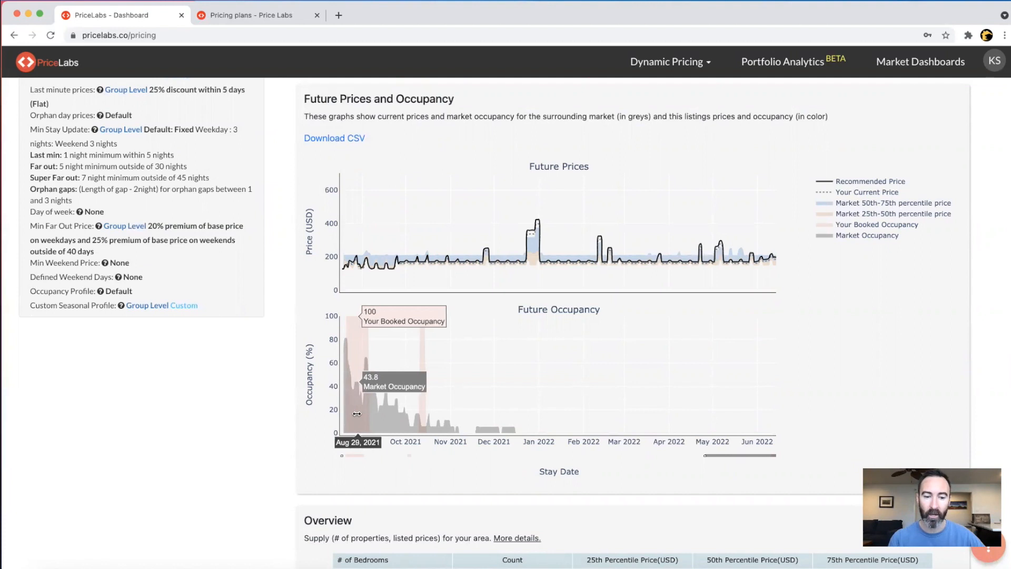
scroll(357, 413, down, 5)
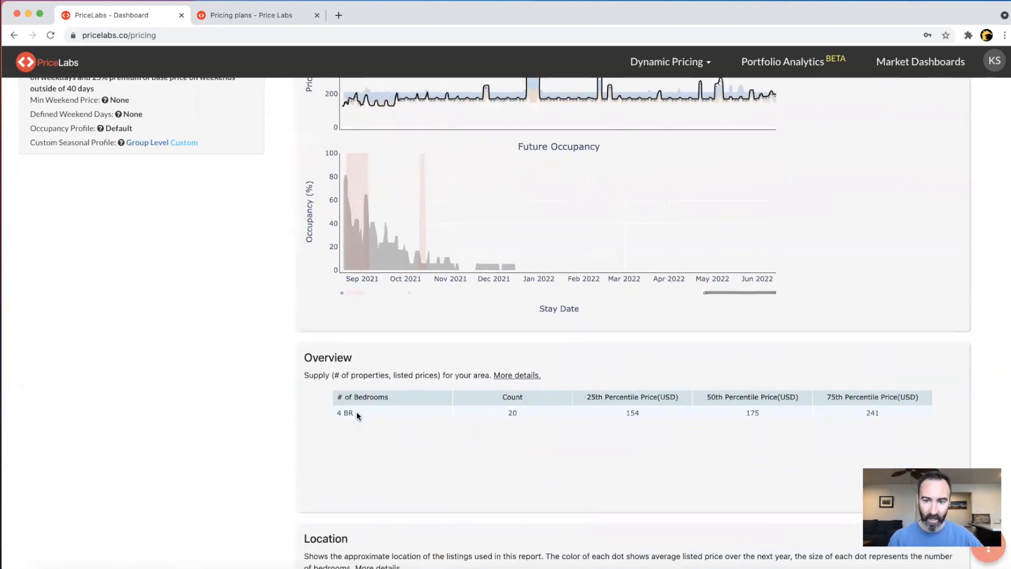
scroll(356, 416, down, 3)
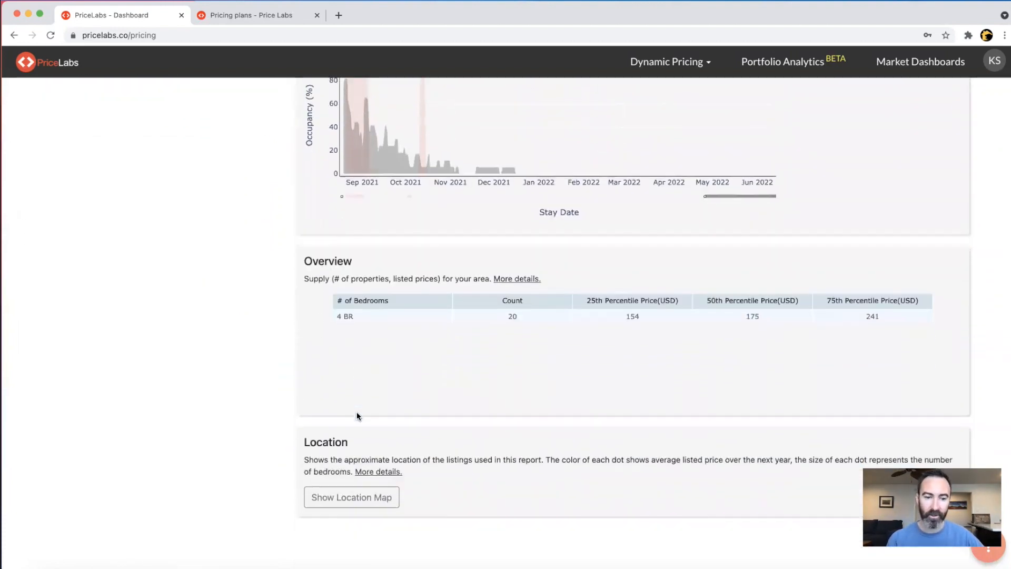
scroll(356, 415, down, 2)
scroll(356, 415, up, 5)
scroll(356, 411, up, 8)
scroll(356, 413, up, 1)
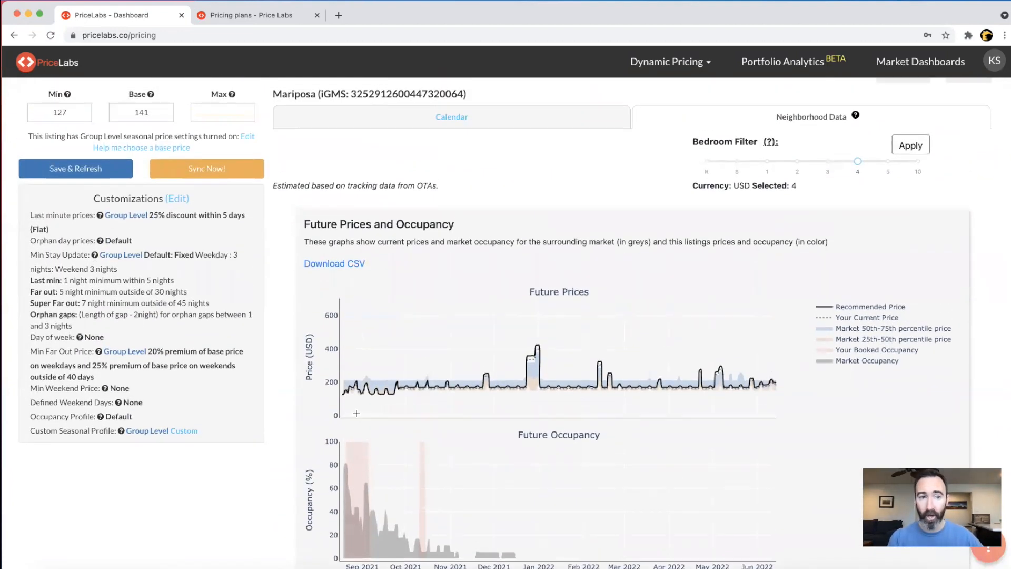